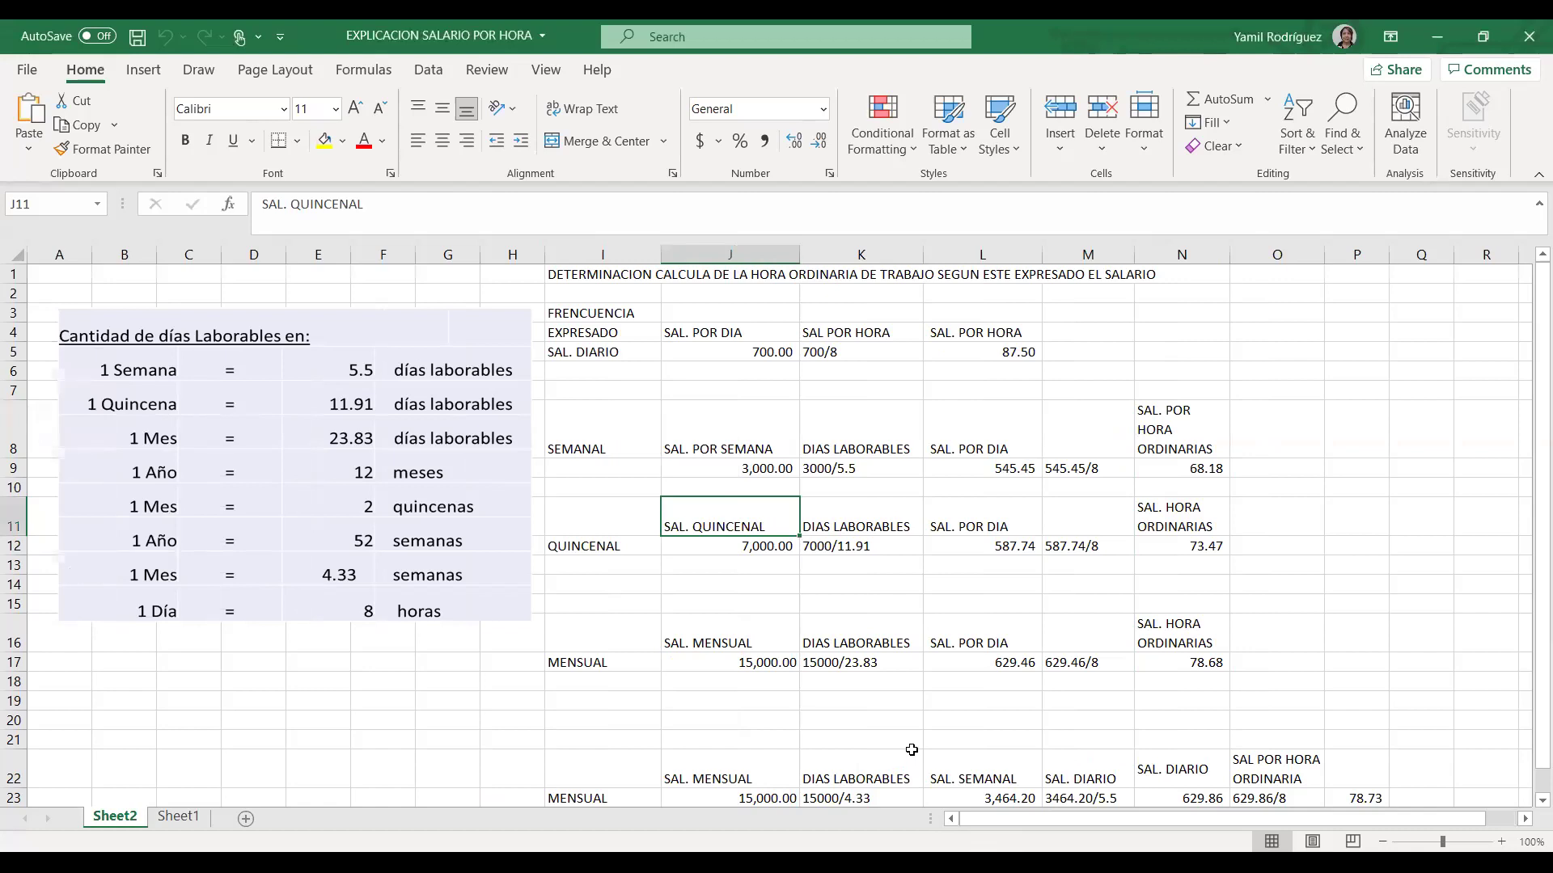
Move the working-days reference picture slightly up and left so it sits at the sheet's upper-left corner, then deselect it.
{"action": "left_click", "coordinate": [294, 369]}
{"action": "left_click_drag", "start_coordinate": [308, 397], "coordinate": [284, 366]}
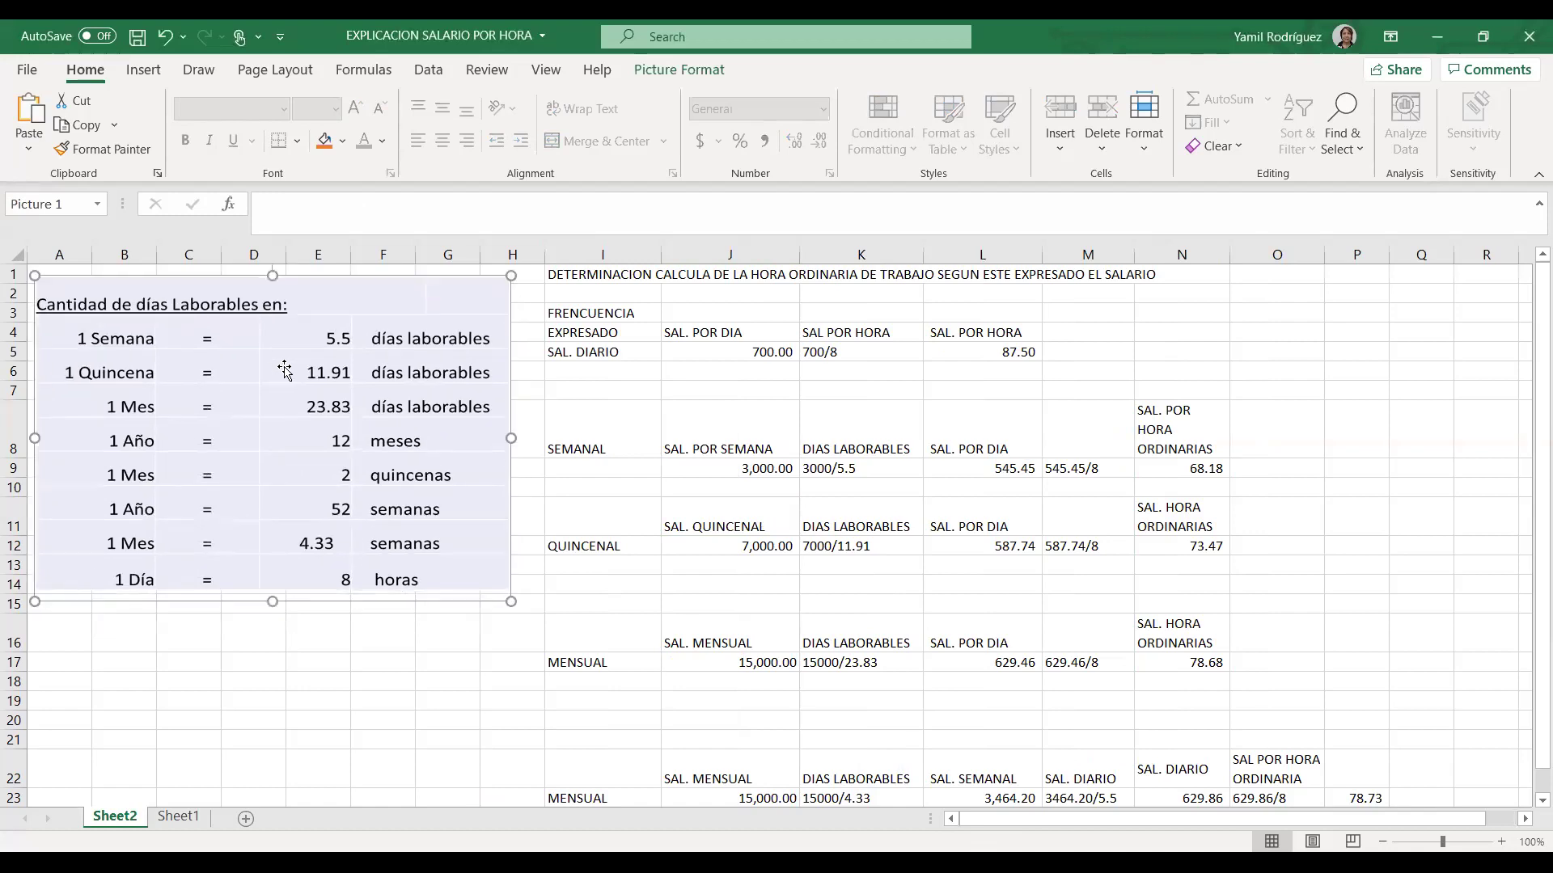
{"action": "left_click", "coordinate": [601, 280]}
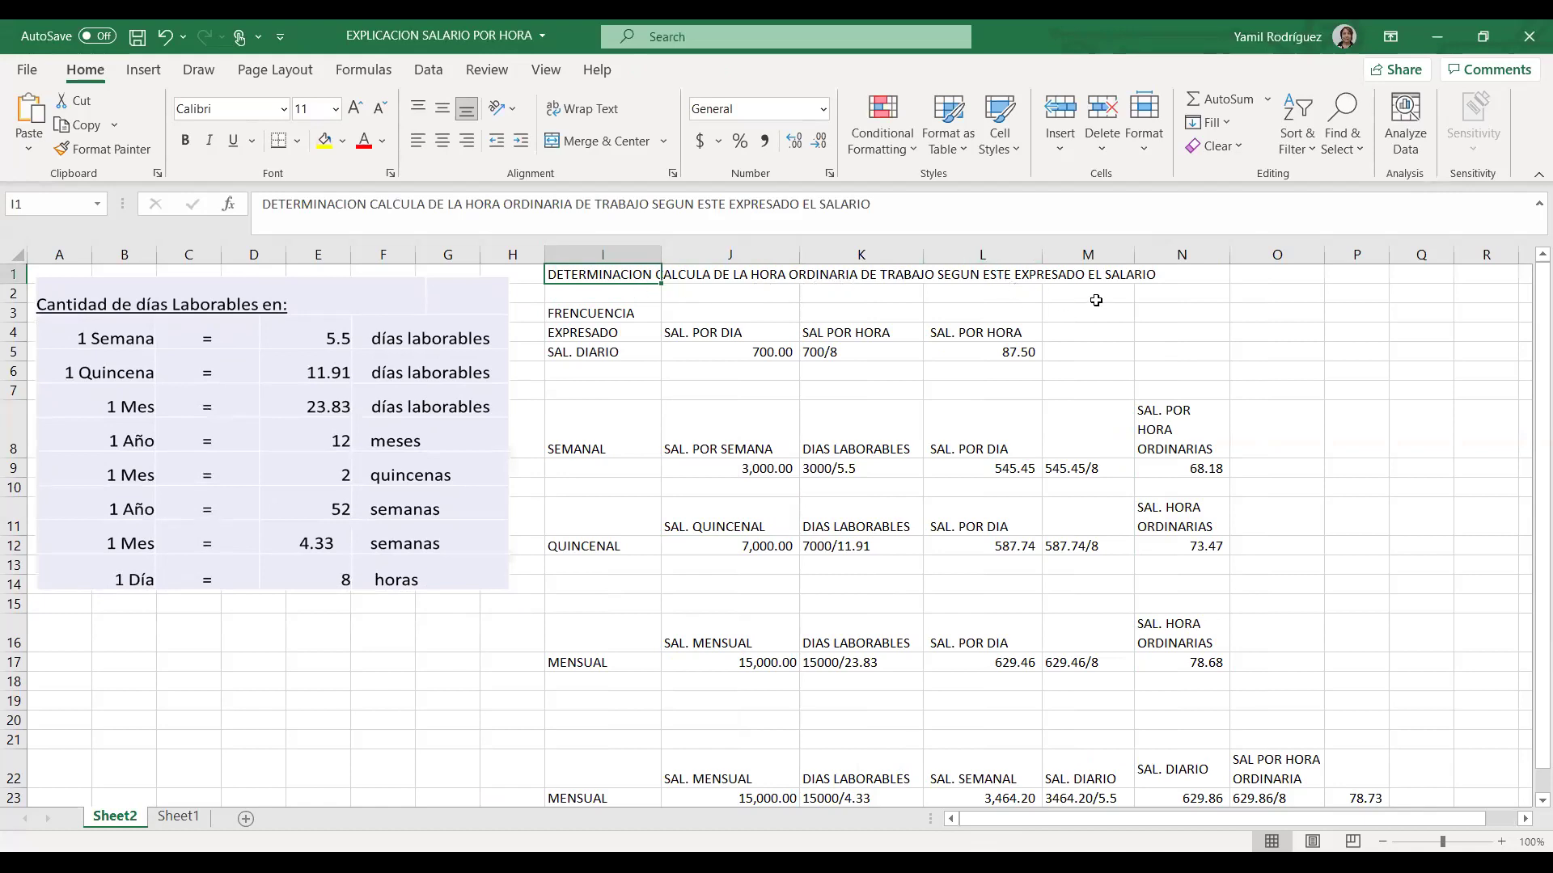
Review the pay frequency labels in column I, from the daily salary through the weekly and biweekly ones.
{"action": "left_click", "coordinate": [824, 477]}
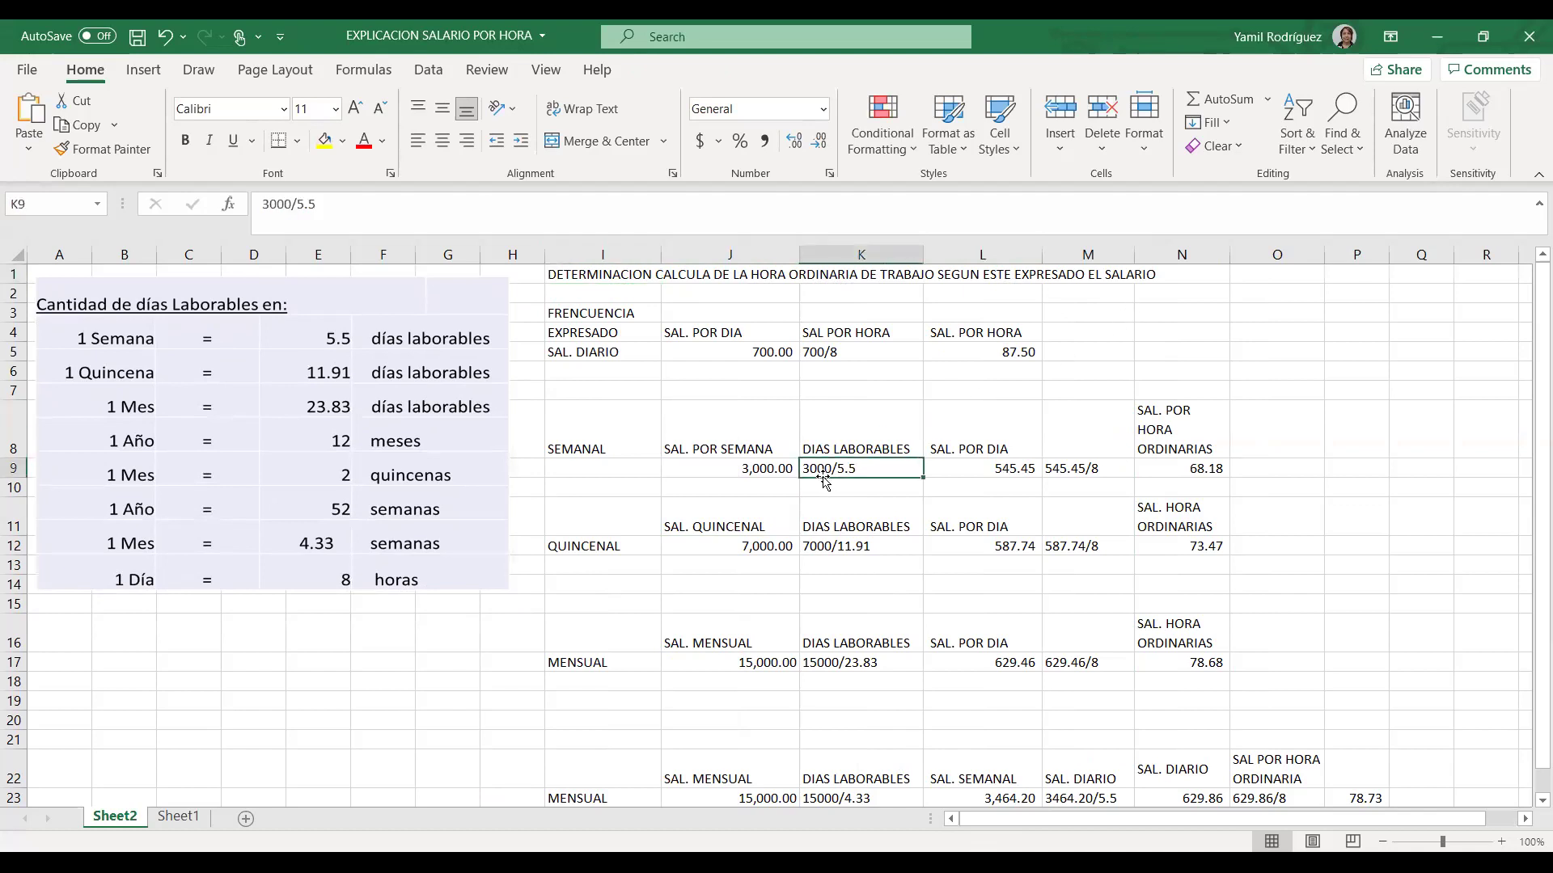
{"action": "left_click", "coordinate": [597, 334]}
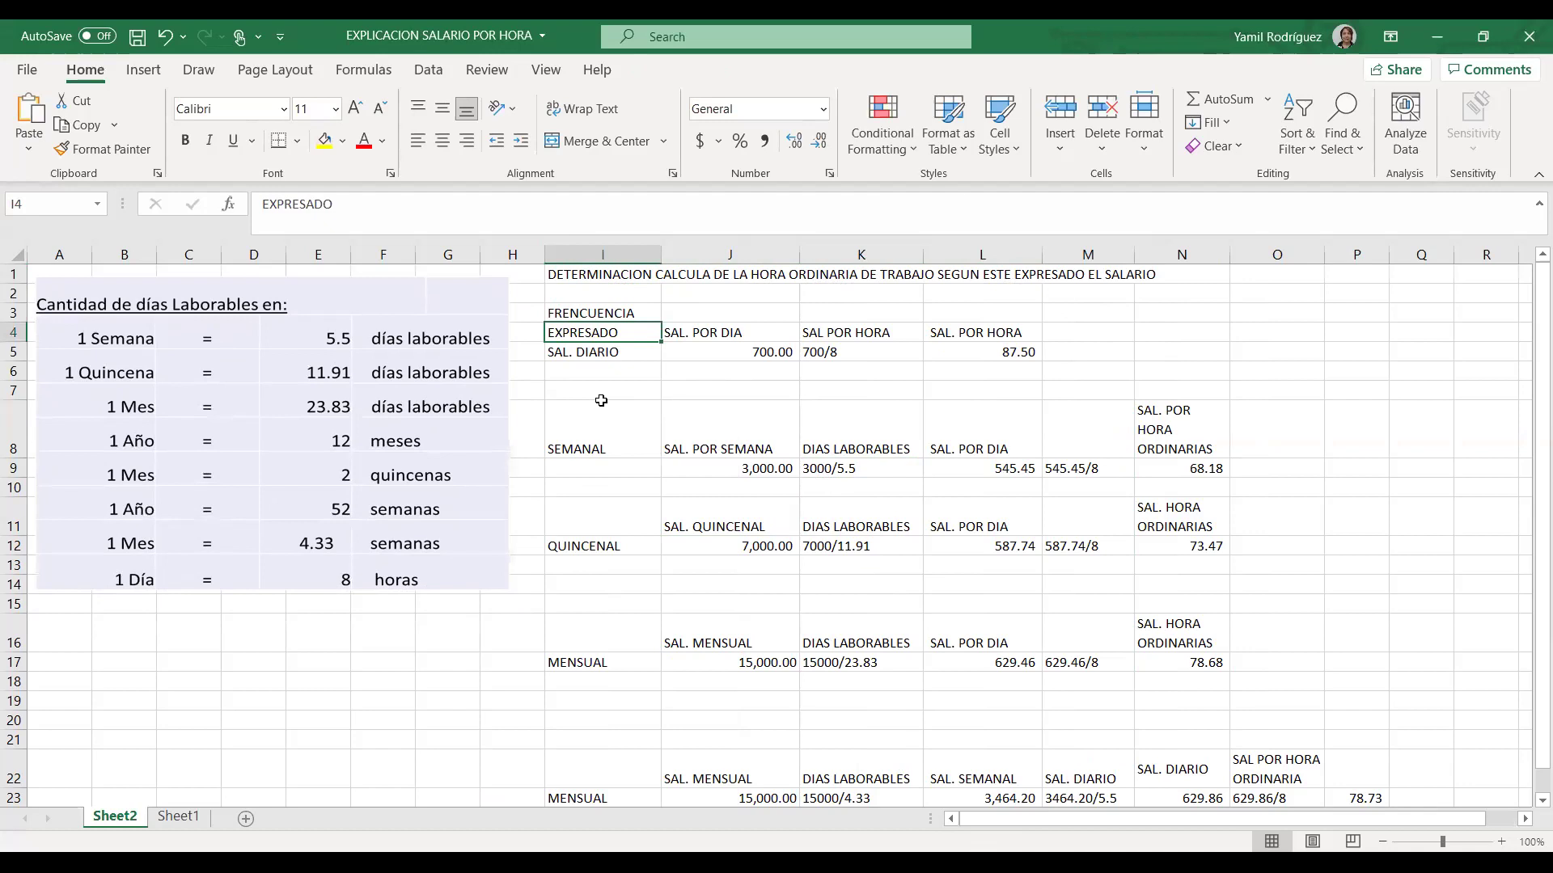
{"action": "left_click", "coordinate": [612, 358]}
{"action": "left_click", "coordinate": [621, 449]}
{"action": "left_click", "coordinate": [602, 545]}
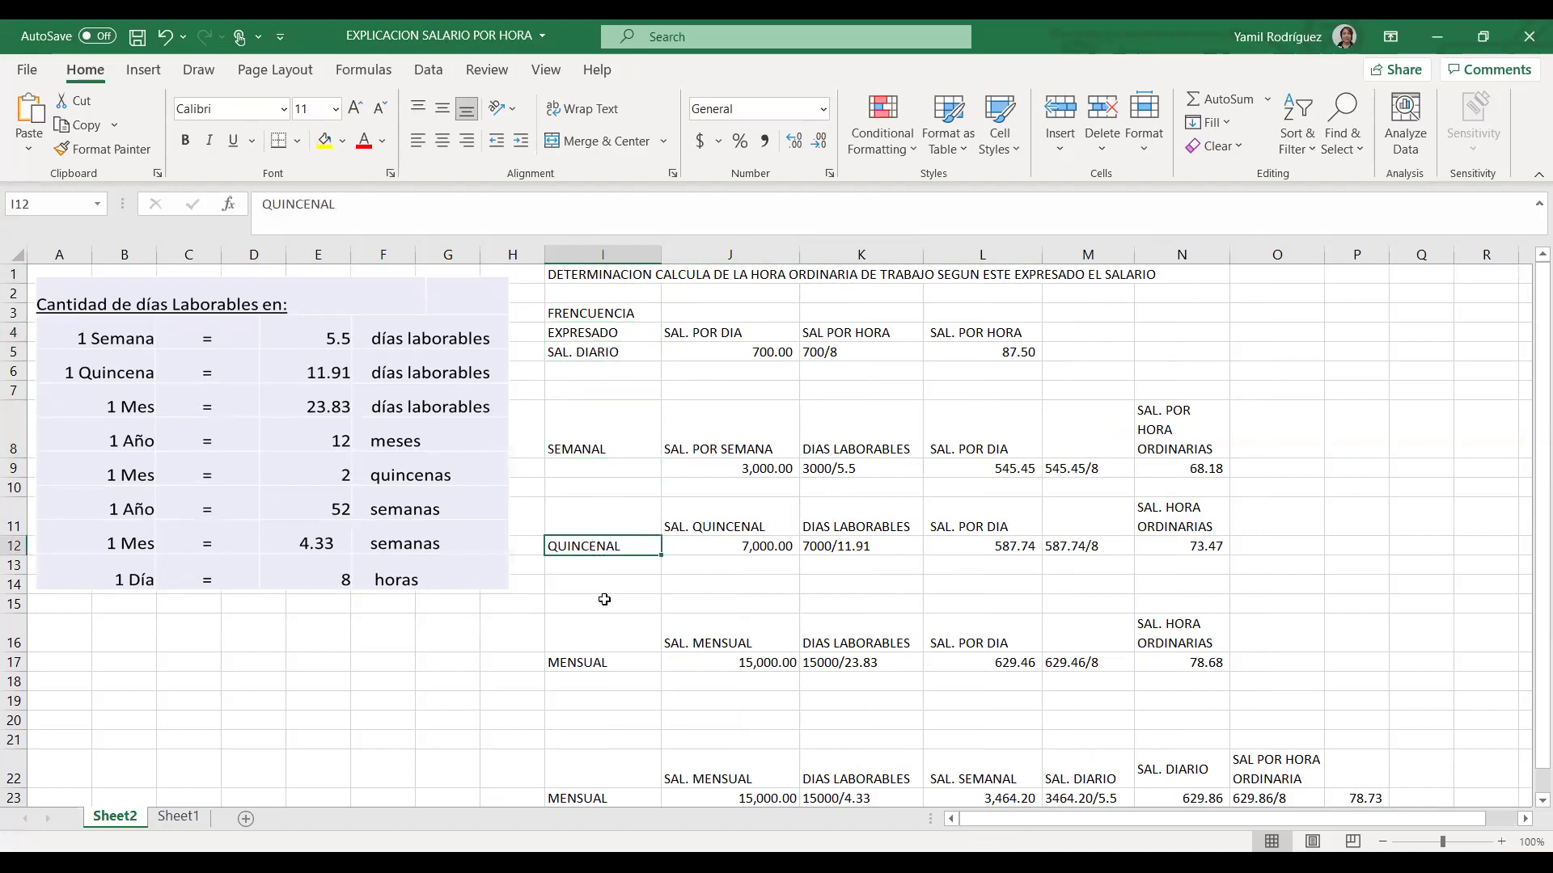
{"action": "scroll", "coordinate": [607, 647], "scroll_direction": "down", "scroll_amount": 1}
{"action": "scroll", "coordinate": [780, 751], "scroll_direction": "up", "scroll_amount": 1}
Examine the daily salary example in rows 4 and 5, including its headers, the division by hours and the hourly pay formula.
{"action": "left_click", "coordinate": [732, 340]}
{"action": "left_click", "coordinate": [847, 333]}
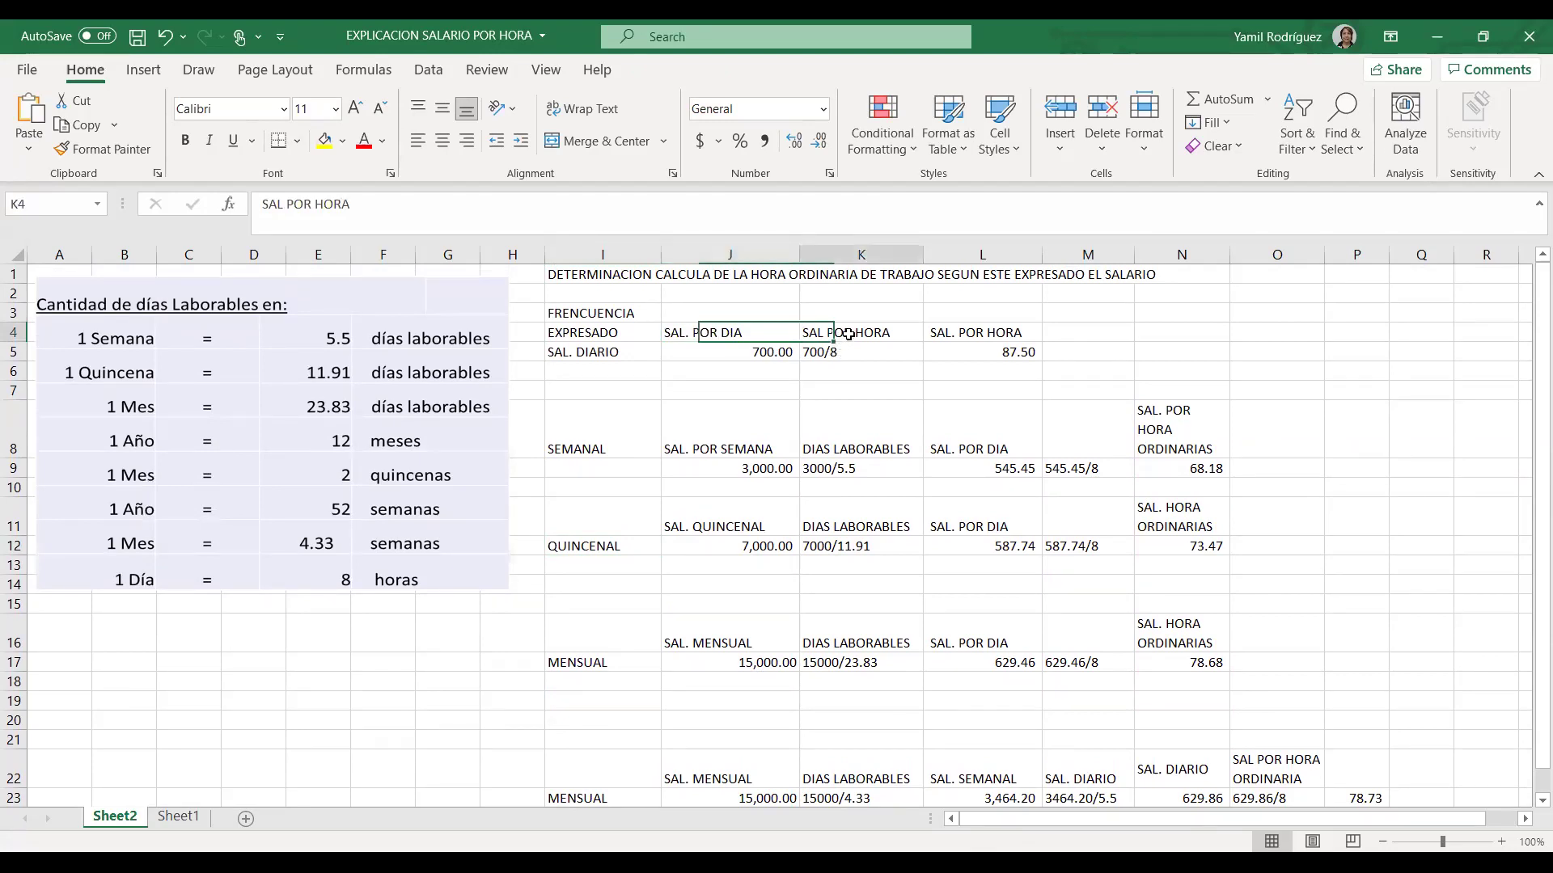
{"action": "left_click", "coordinate": [1014, 329]}
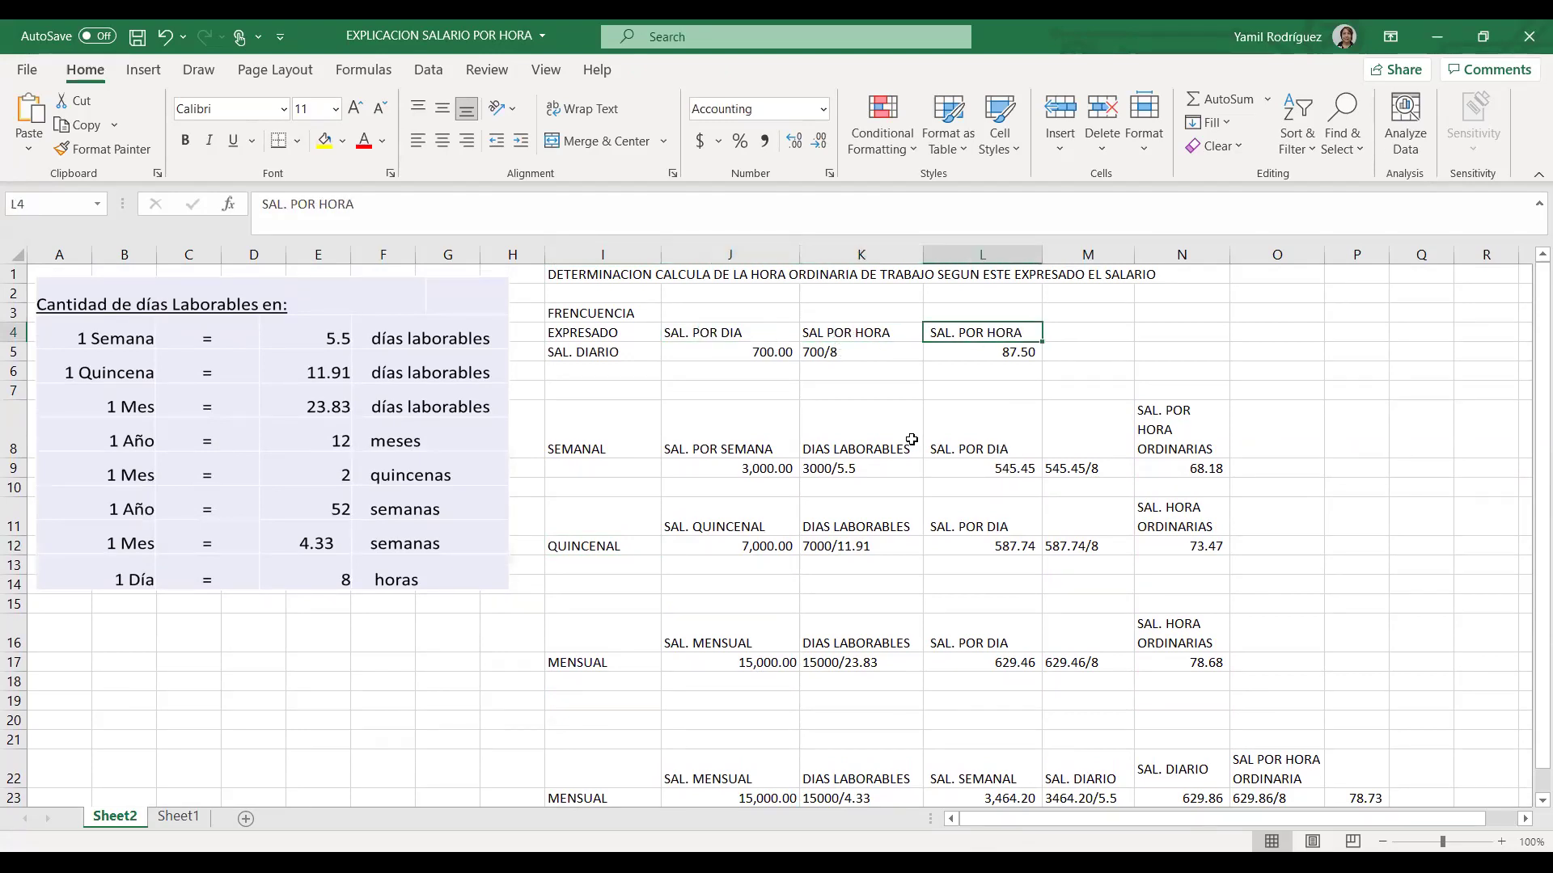
{"action": "left_click", "coordinate": [746, 362]}
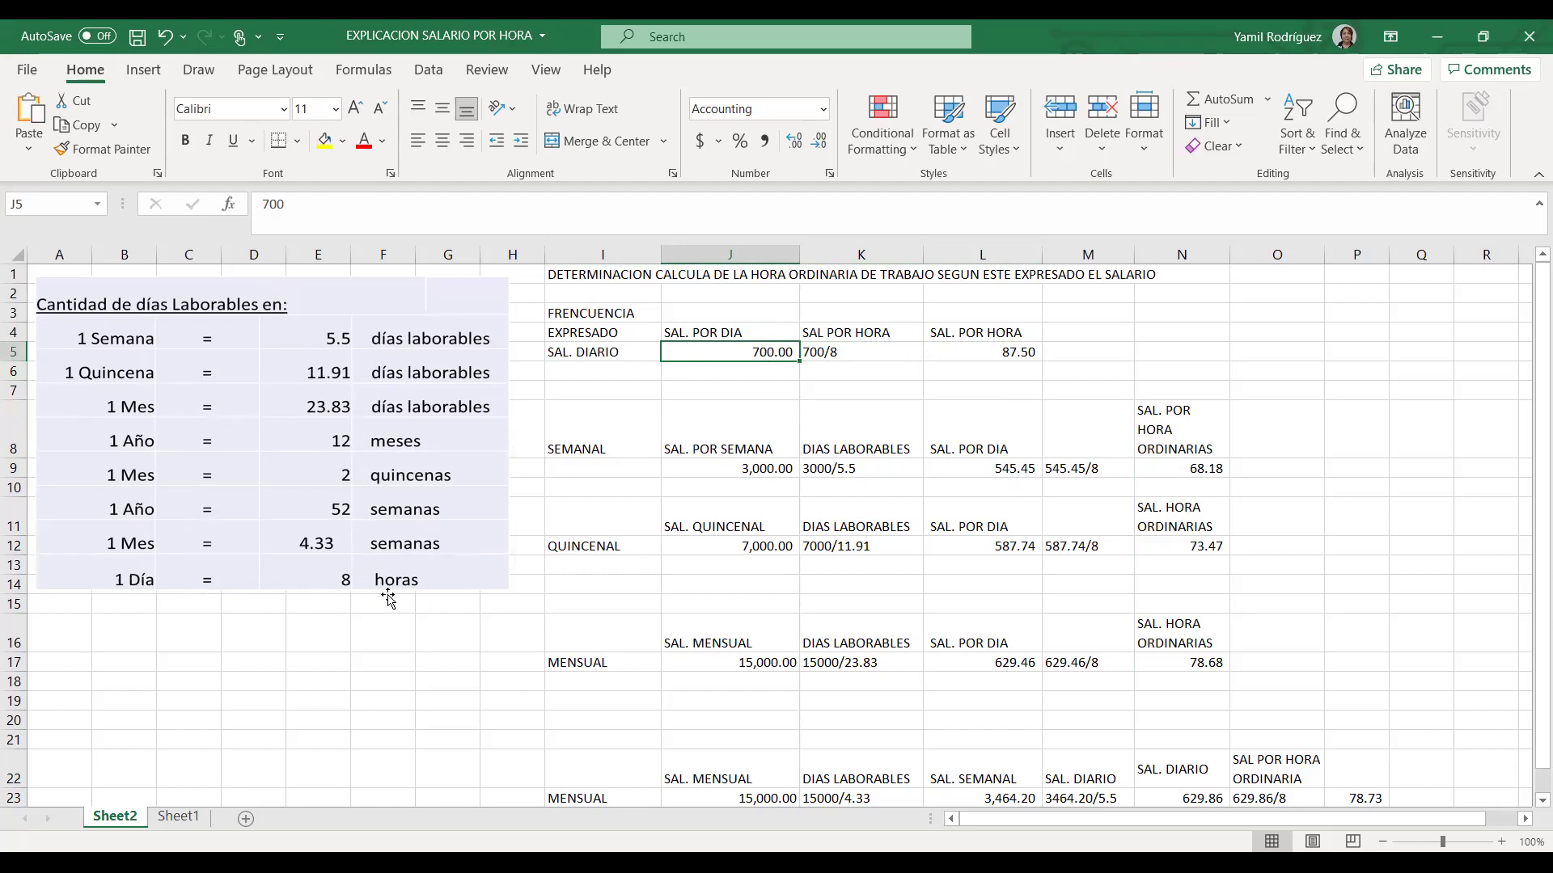
{"action": "left_click", "coordinate": [975, 350]}
{"action": "left_click", "coordinate": [841, 356]}
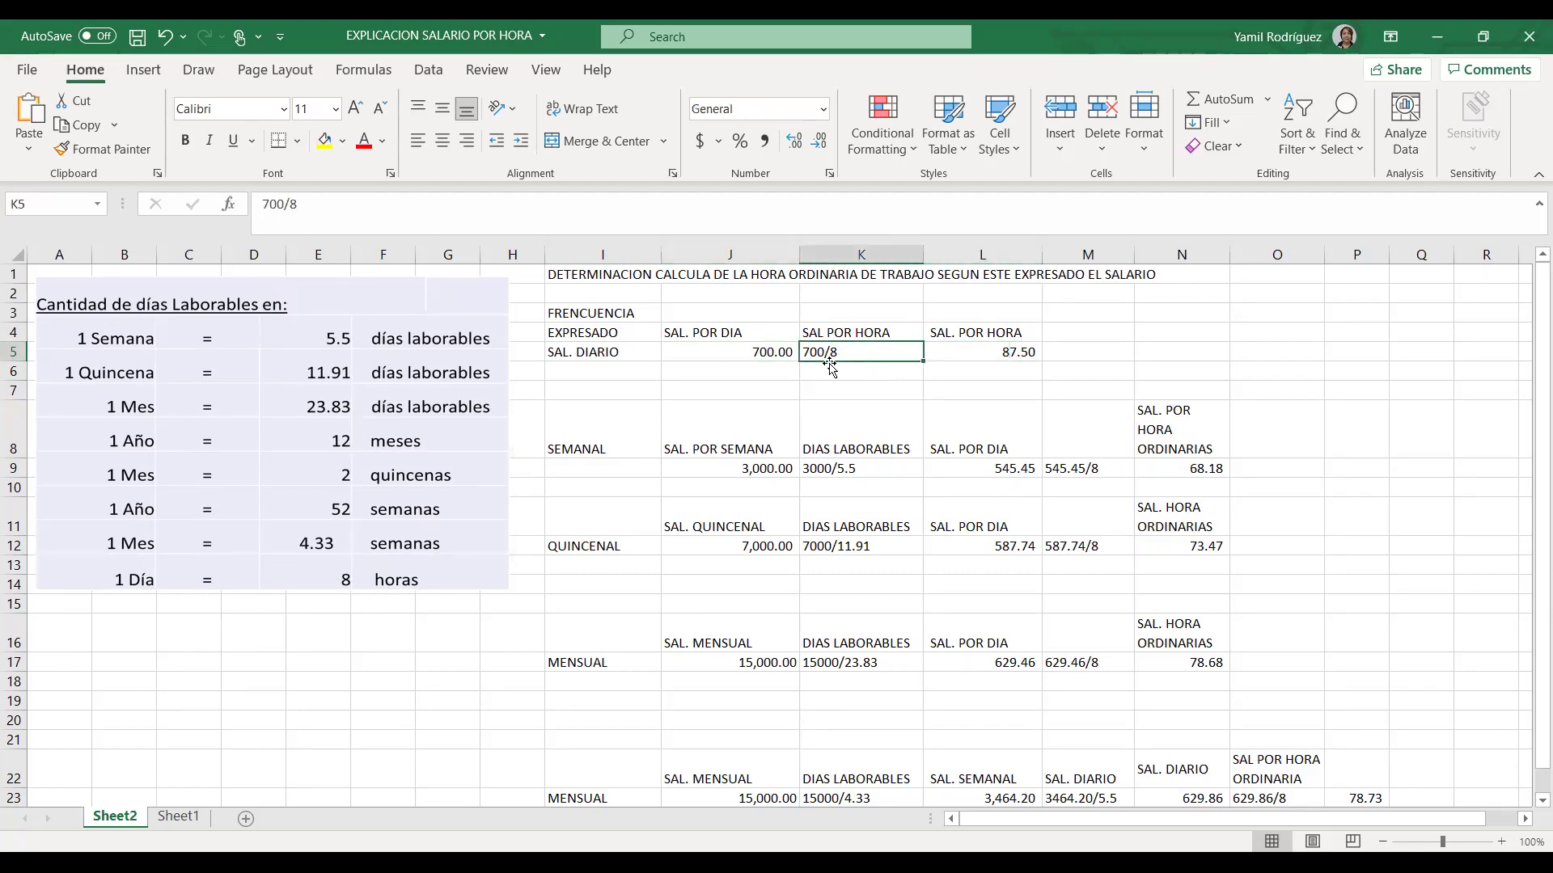
{"action": "left_click", "coordinate": [1005, 350]}
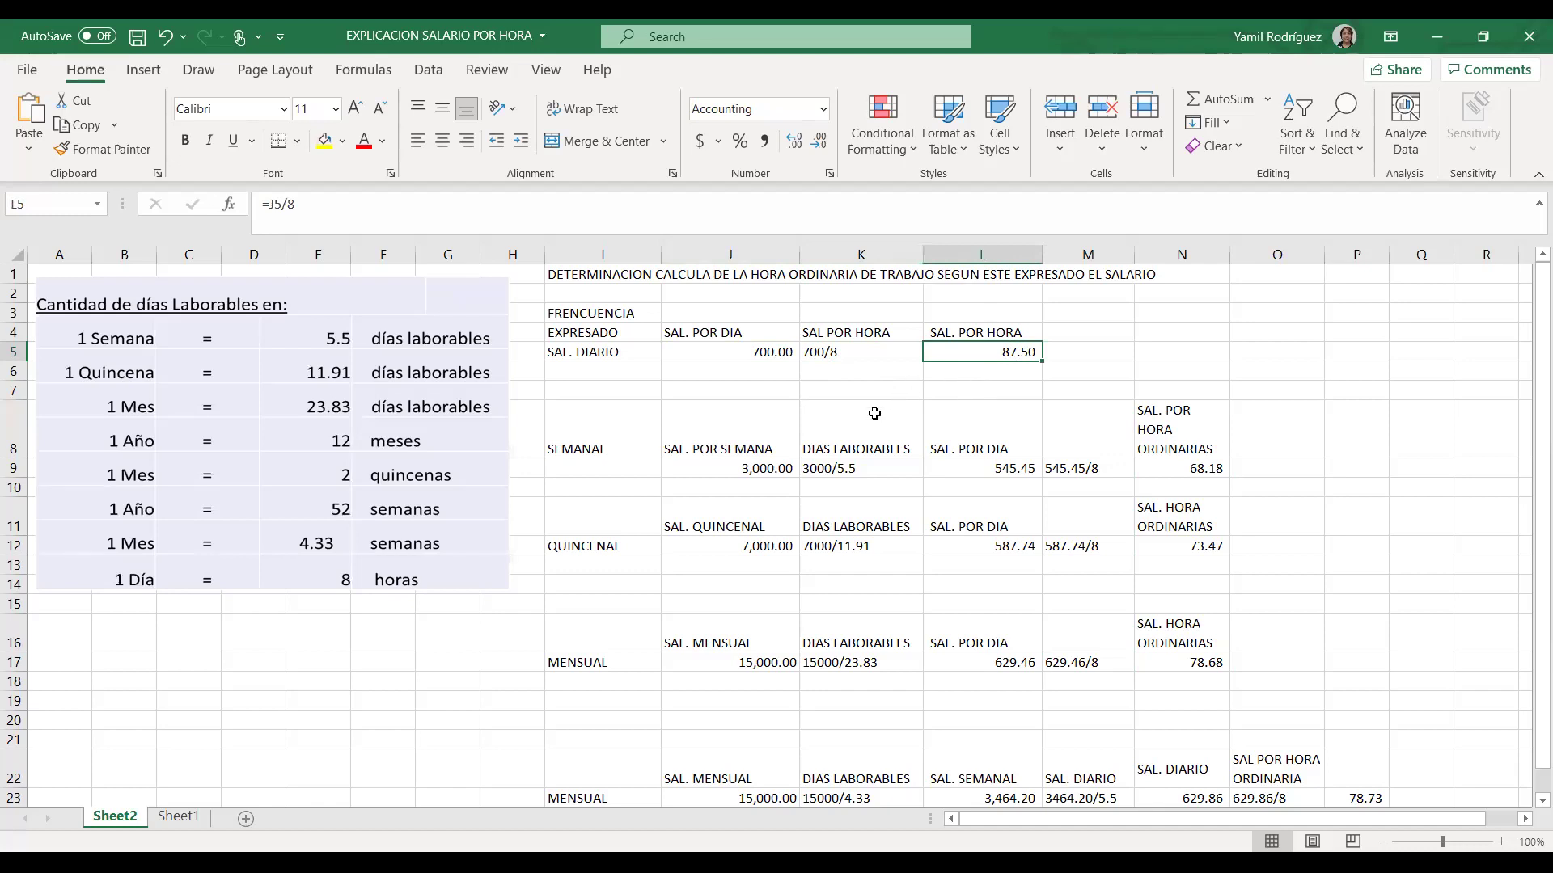
Examine the weekly salary example in row 9, checking the working-days division and the daily and ordinary hourly pay formulas.
{"action": "left_click", "coordinate": [601, 441]}
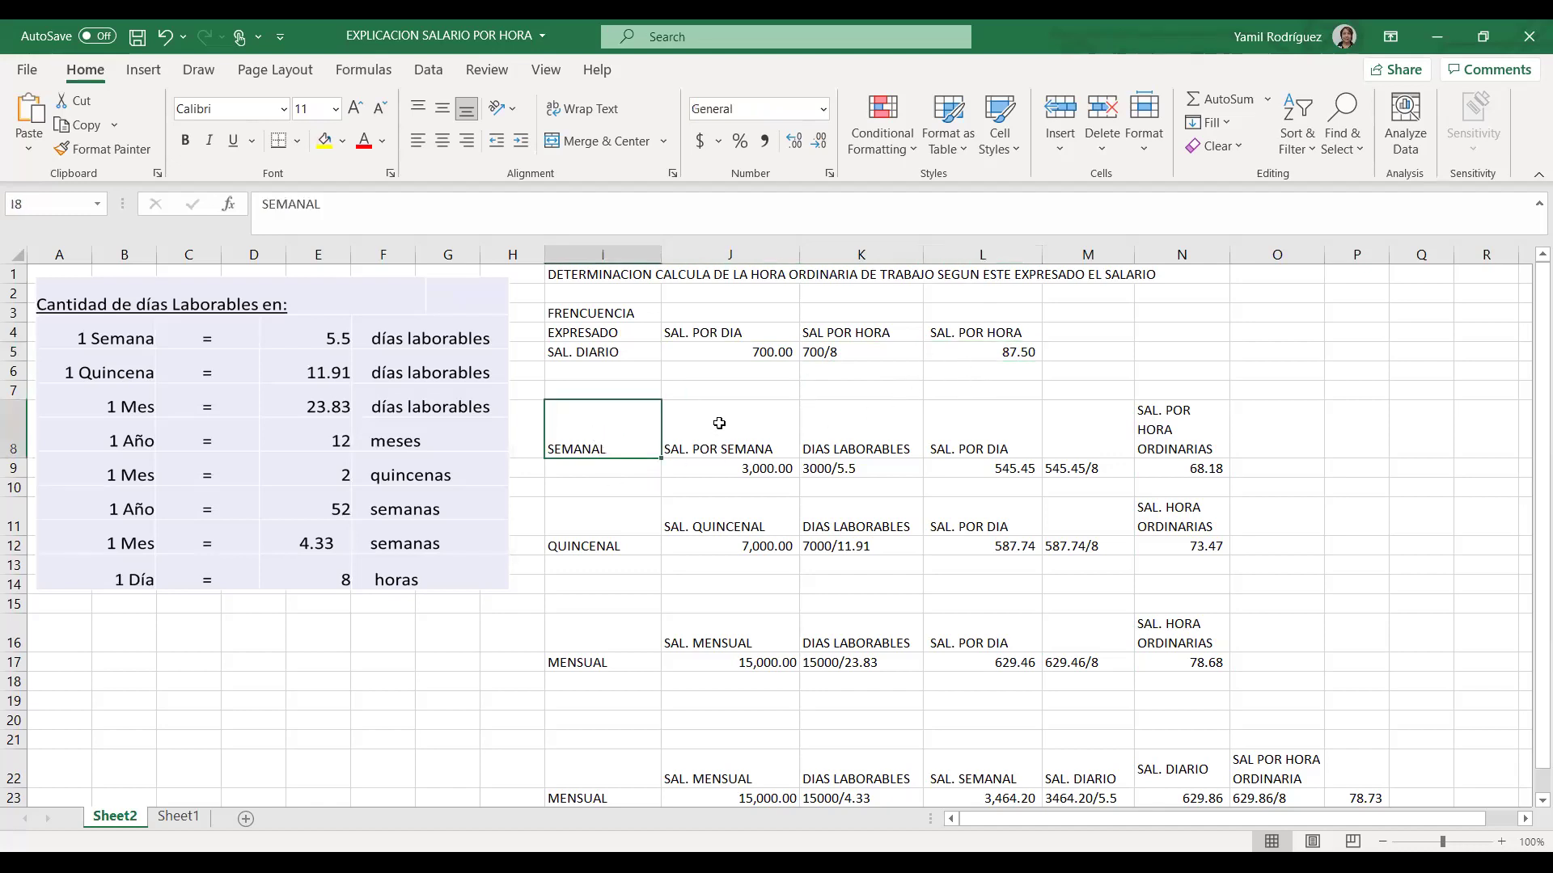
{"action": "left_click", "coordinate": [683, 463]}
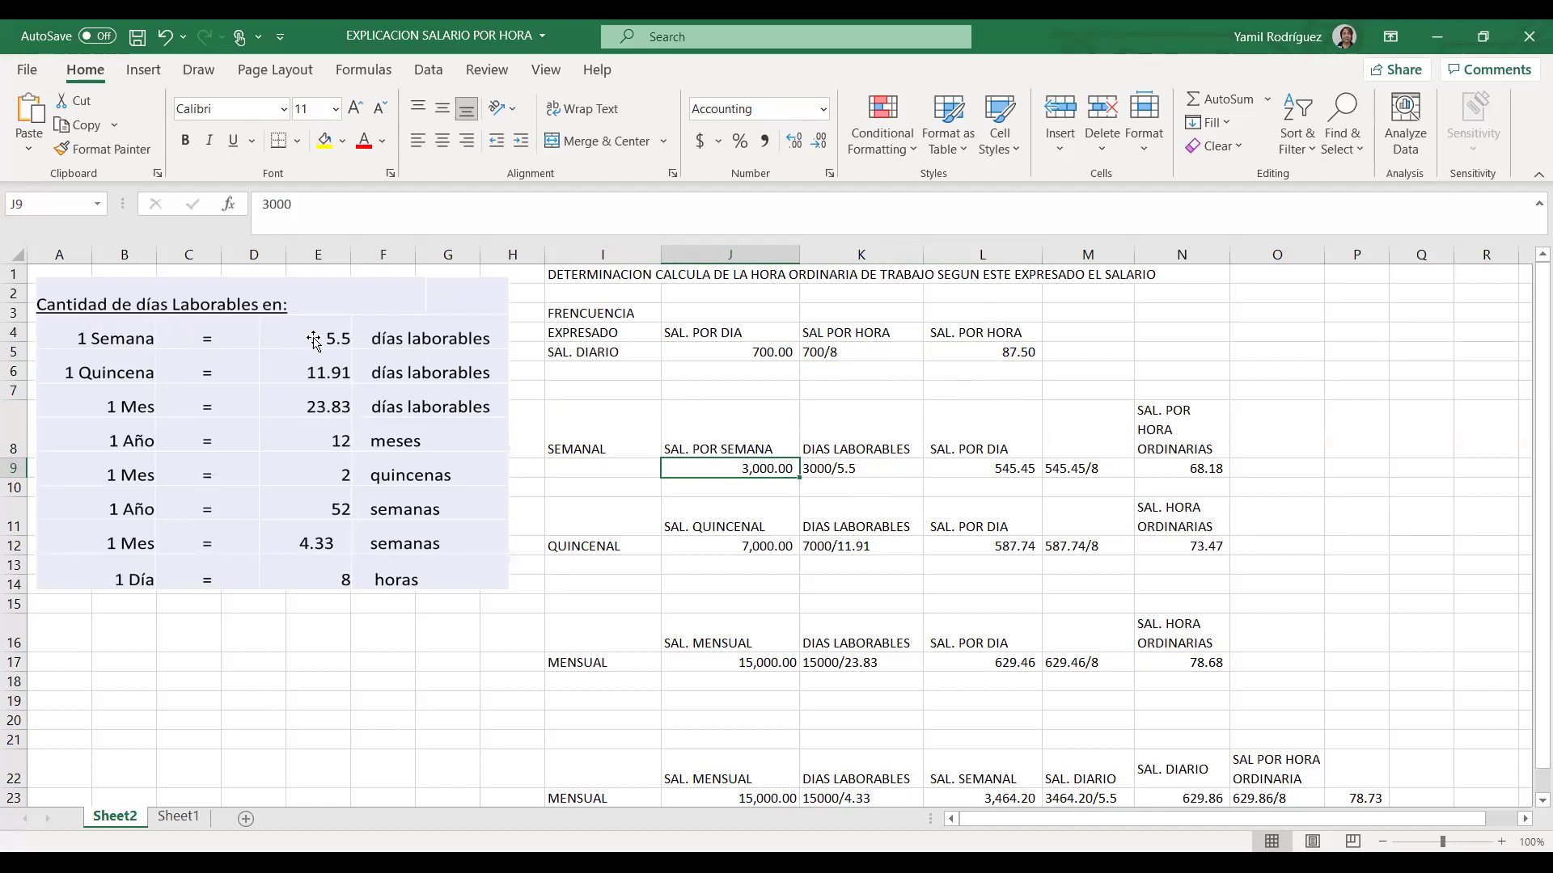
{"action": "left_click", "coordinate": [826, 471]}
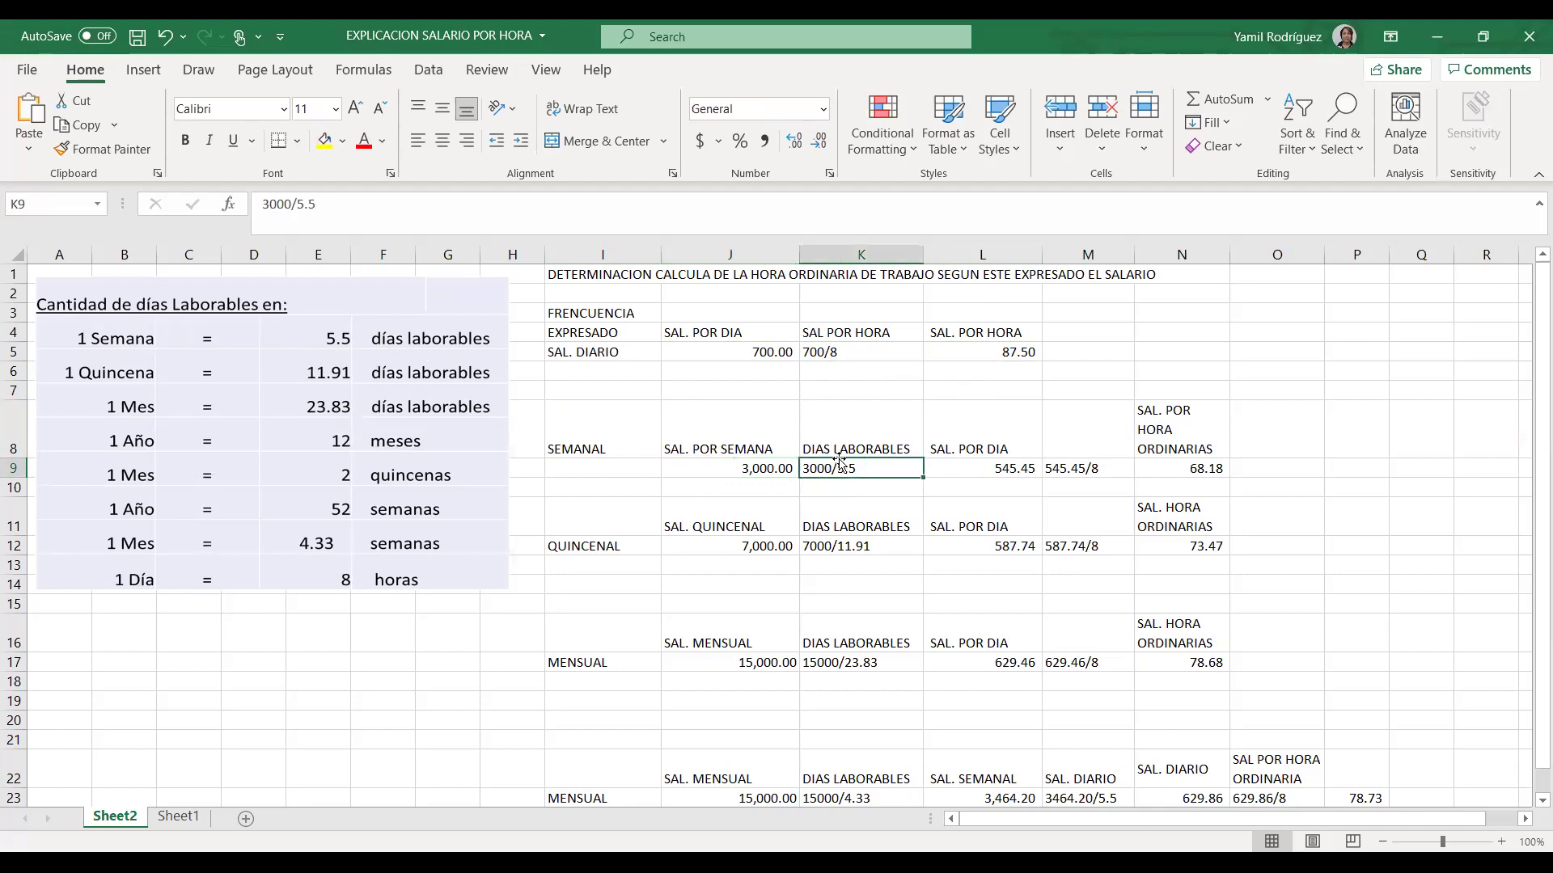
{"action": "left_click", "coordinate": [975, 469]}
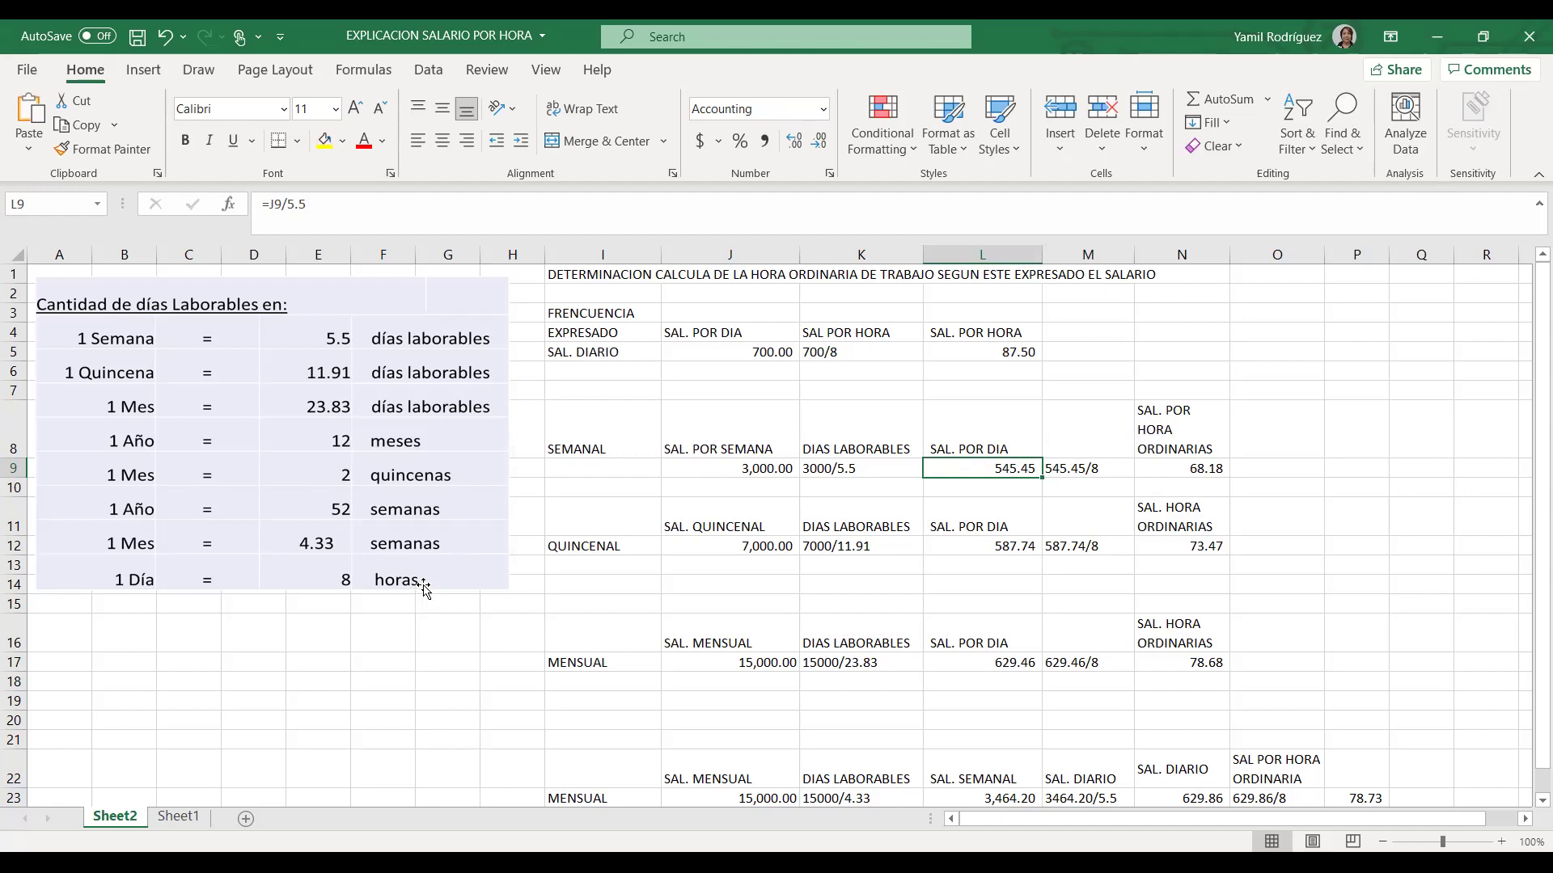
{"action": "left_click", "coordinate": [1157, 471]}
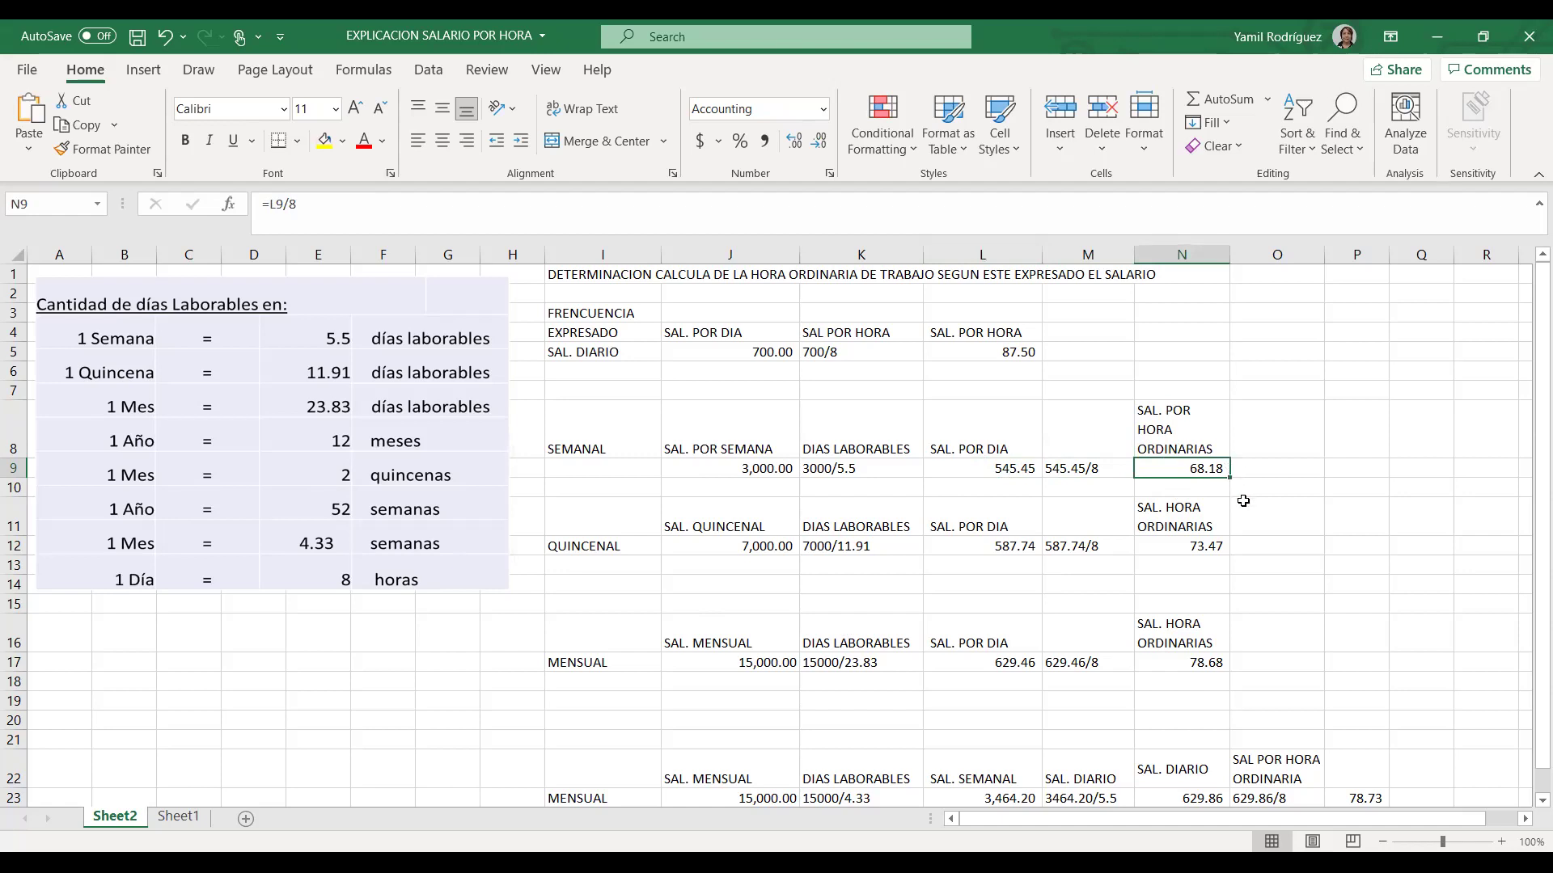
Examine the biweekly salary example in row 12, following the calculation from the QUINCENAL salary to the ordinary hourly pay.
{"action": "left_click", "coordinate": [610, 543]}
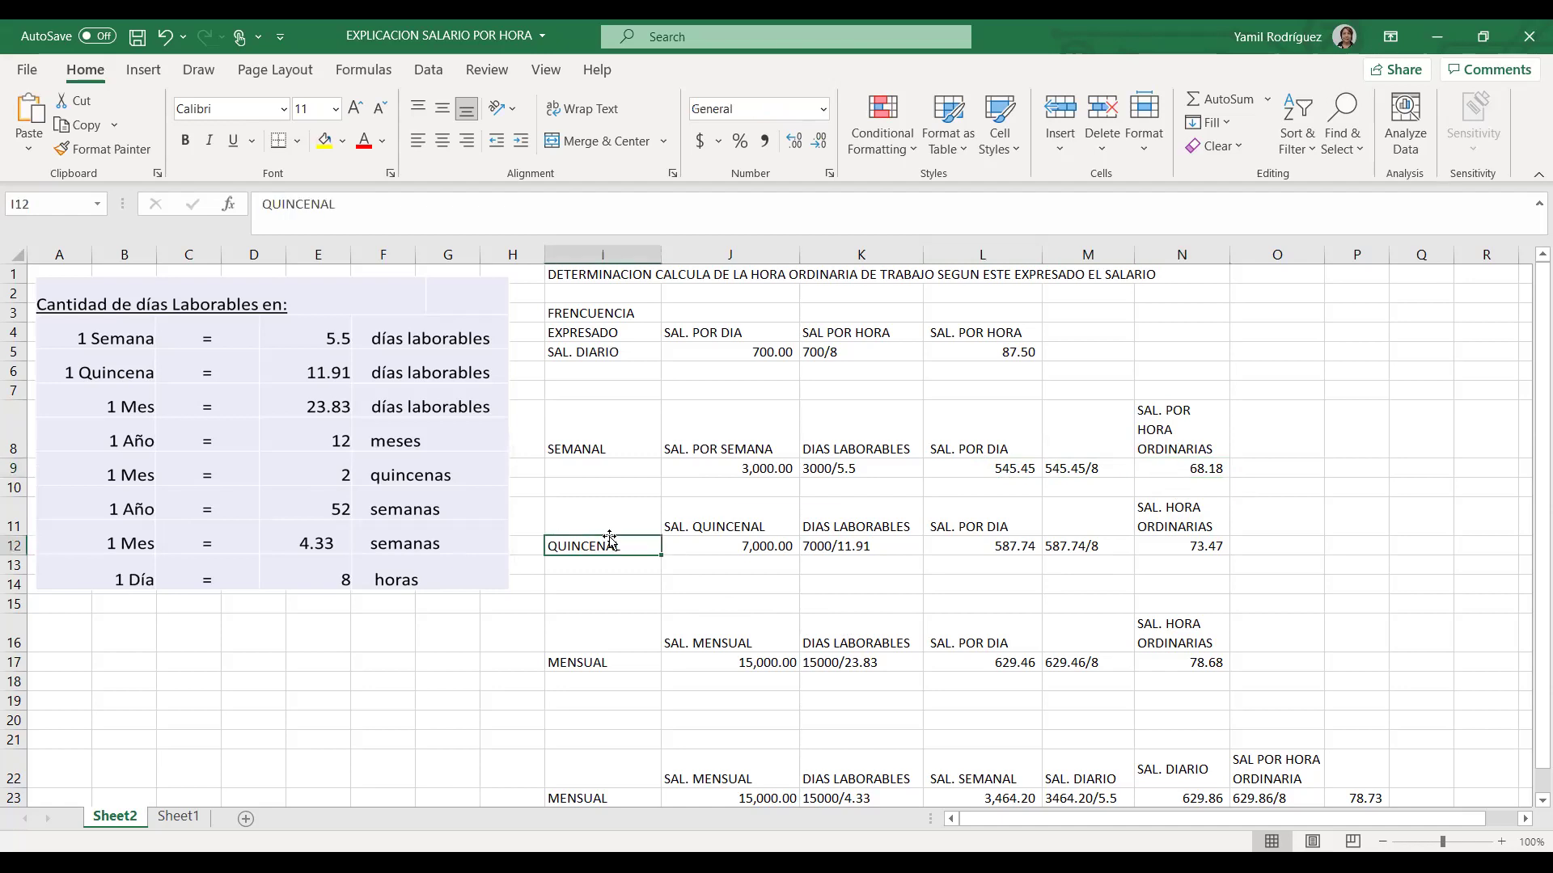
{"action": "left_click", "coordinate": [722, 544]}
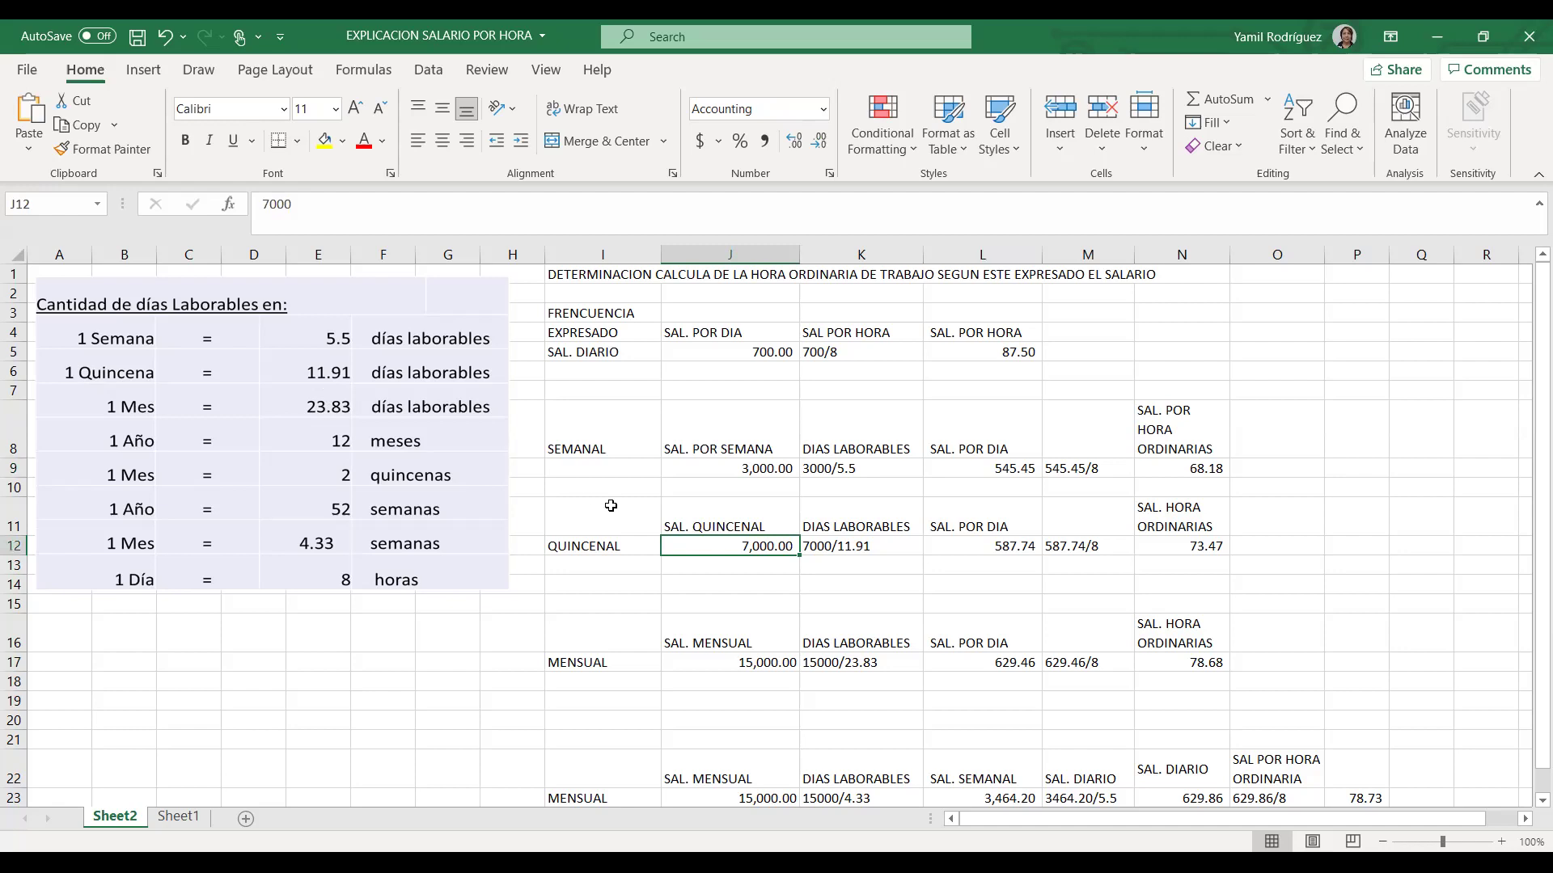
{"action": "left_click", "coordinate": [865, 547]}
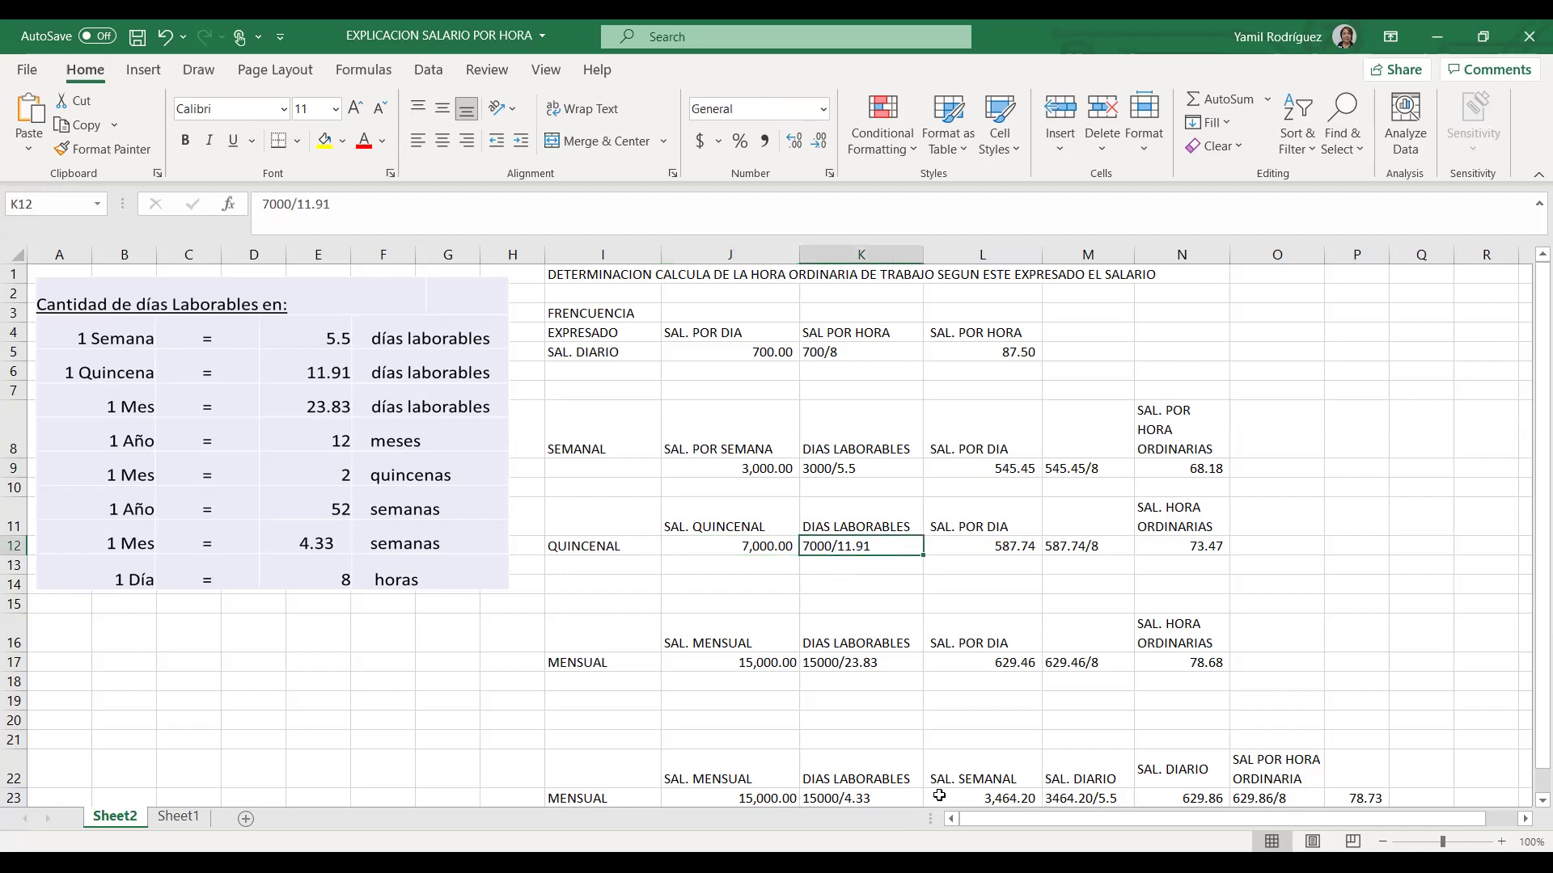
{"action": "left_click", "coordinate": [983, 550]}
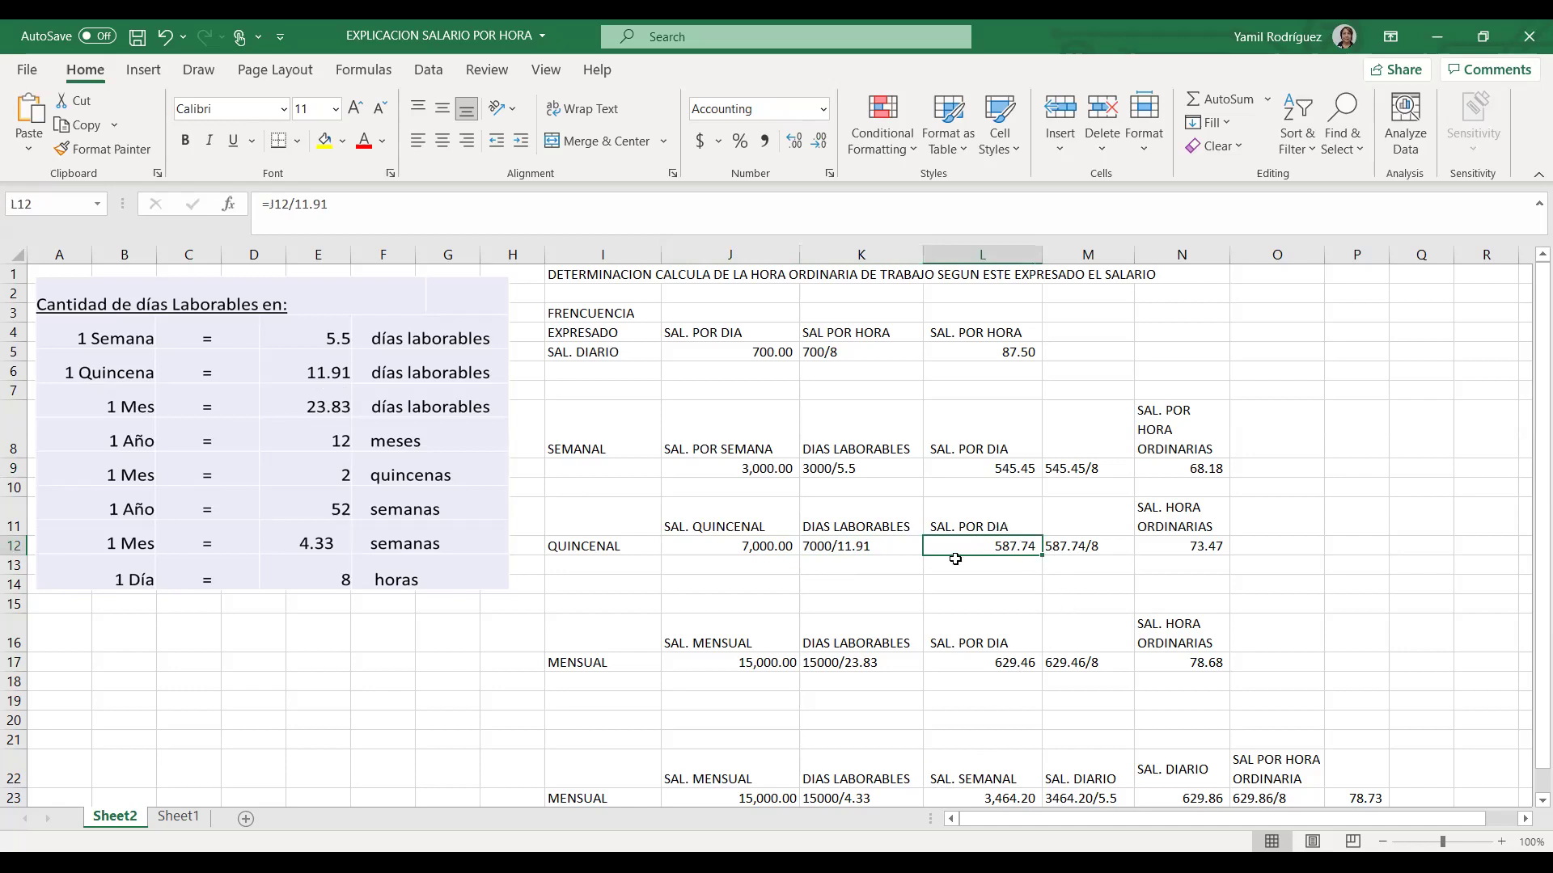
{"action": "left_click", "coordinate": [1096, 538]}
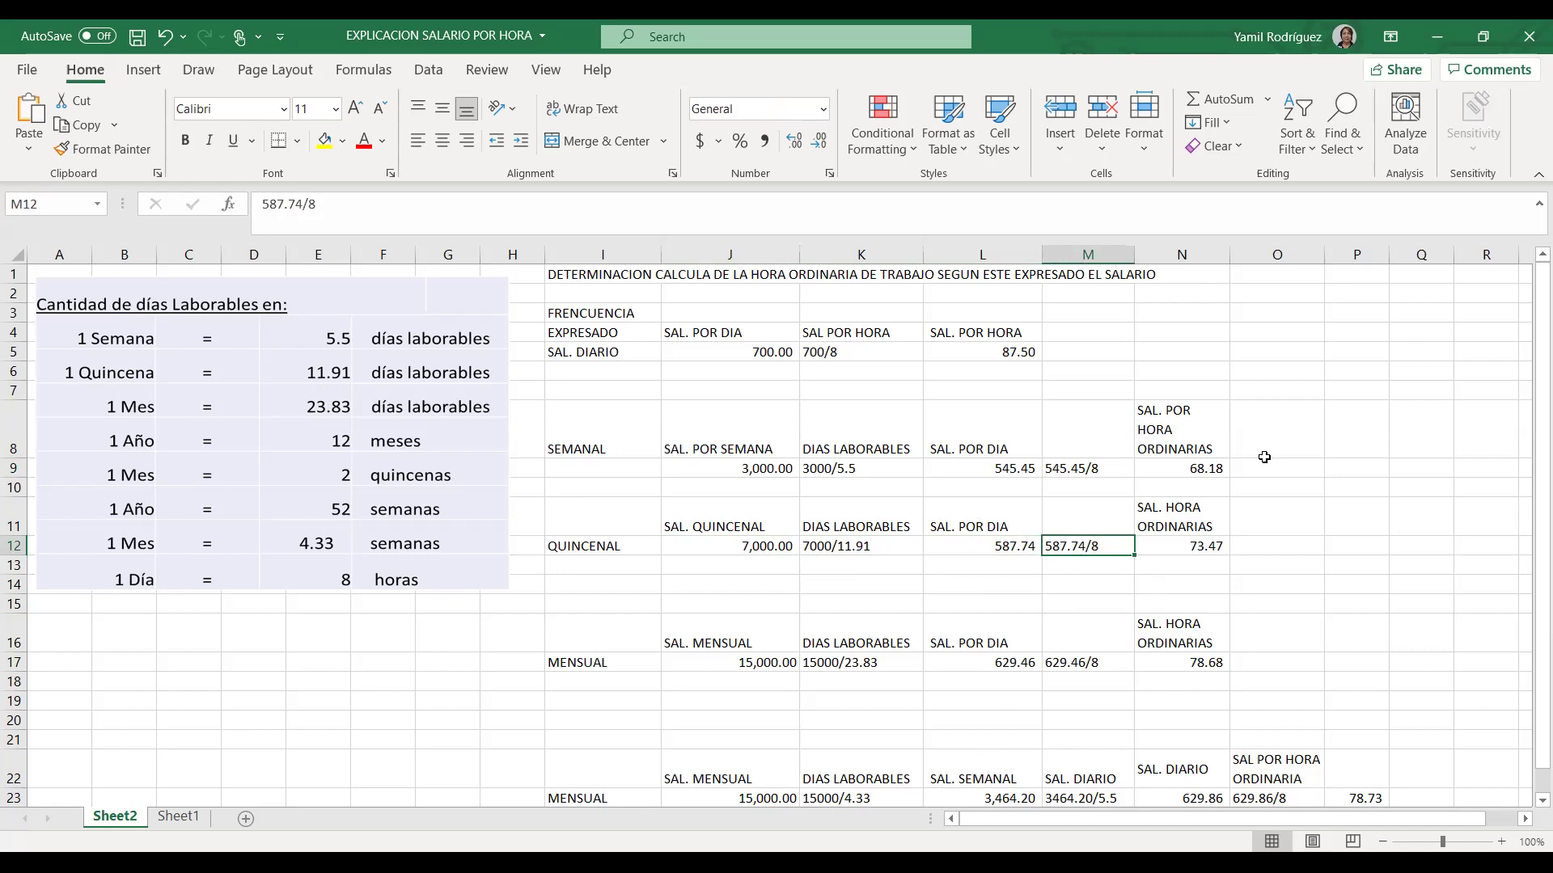
{"action": "left_click", "coordinate": [1184, 540]}
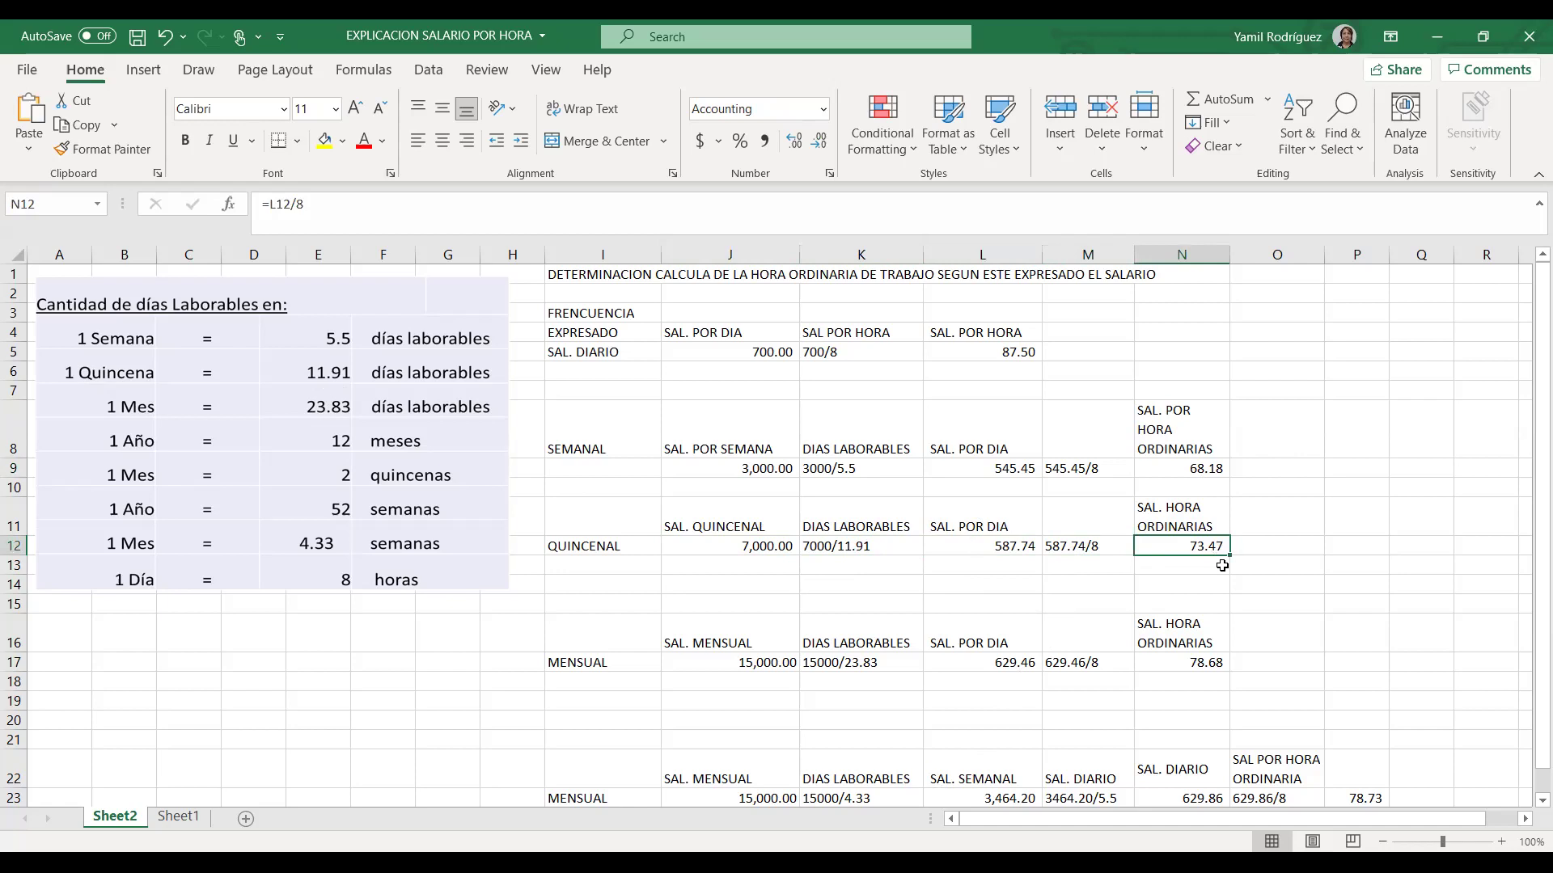
Examine the monthly salary example in row 17, following the working-days division through daily pay to the ordinary hourly pay formula.
{"action": "left_click", "coordinate": [568, 671]}
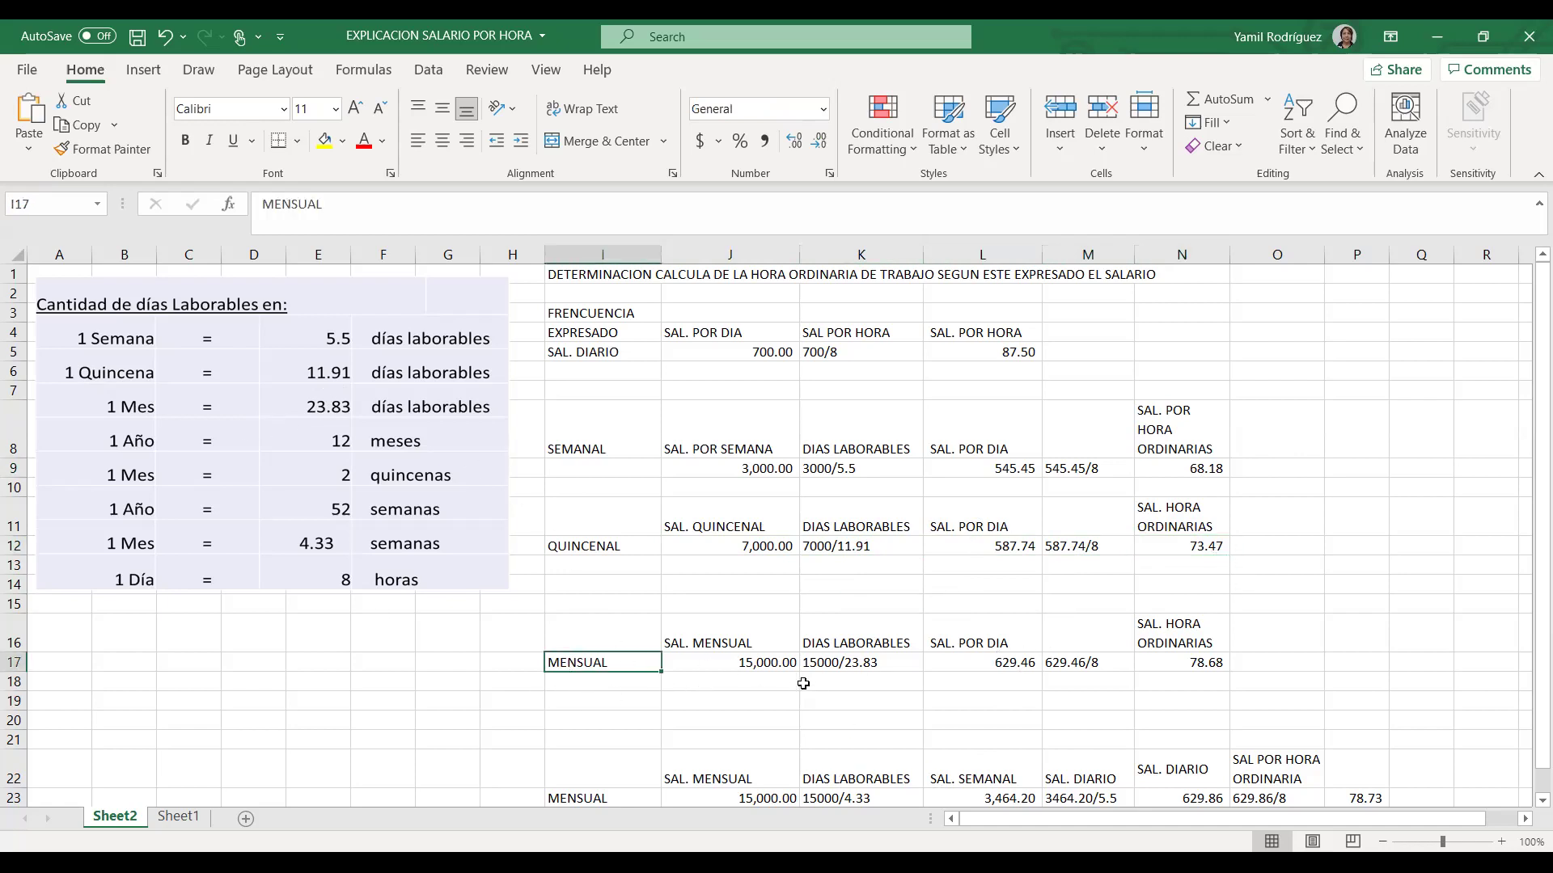
{"action": "left_click", "coordinate": [742, 645]}
{"action": "left_click", "coordinate": [742, 659]}
{"action": "left_click", "coordinate": [822, 659]}
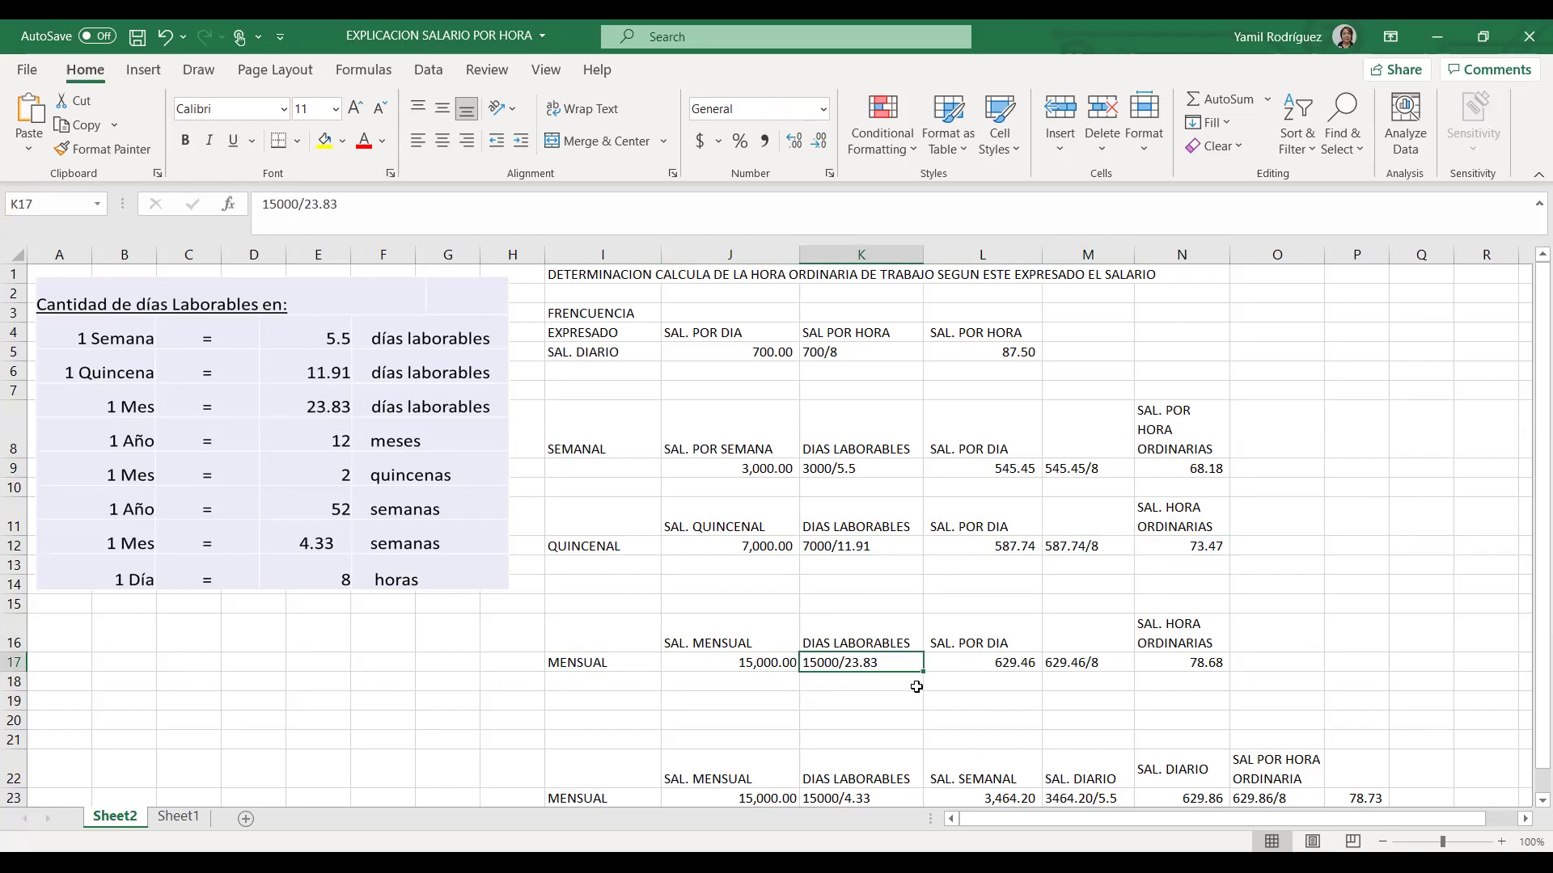
{"action": "left_click", "coordinate": [934, 666]}
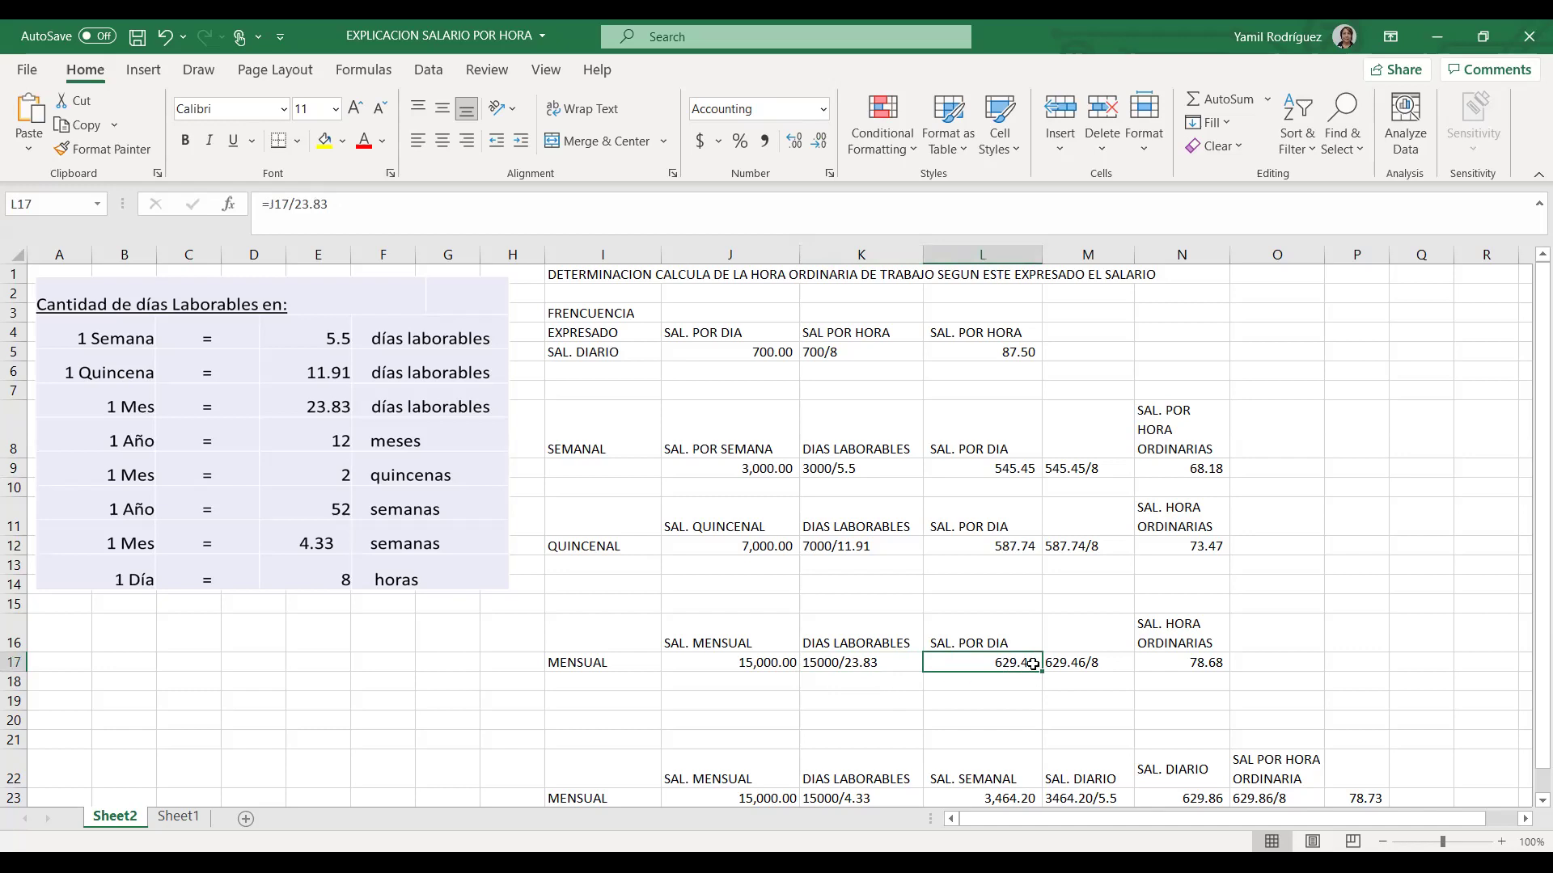
{"action": "left_click", "coordinate": [1093, 657]}
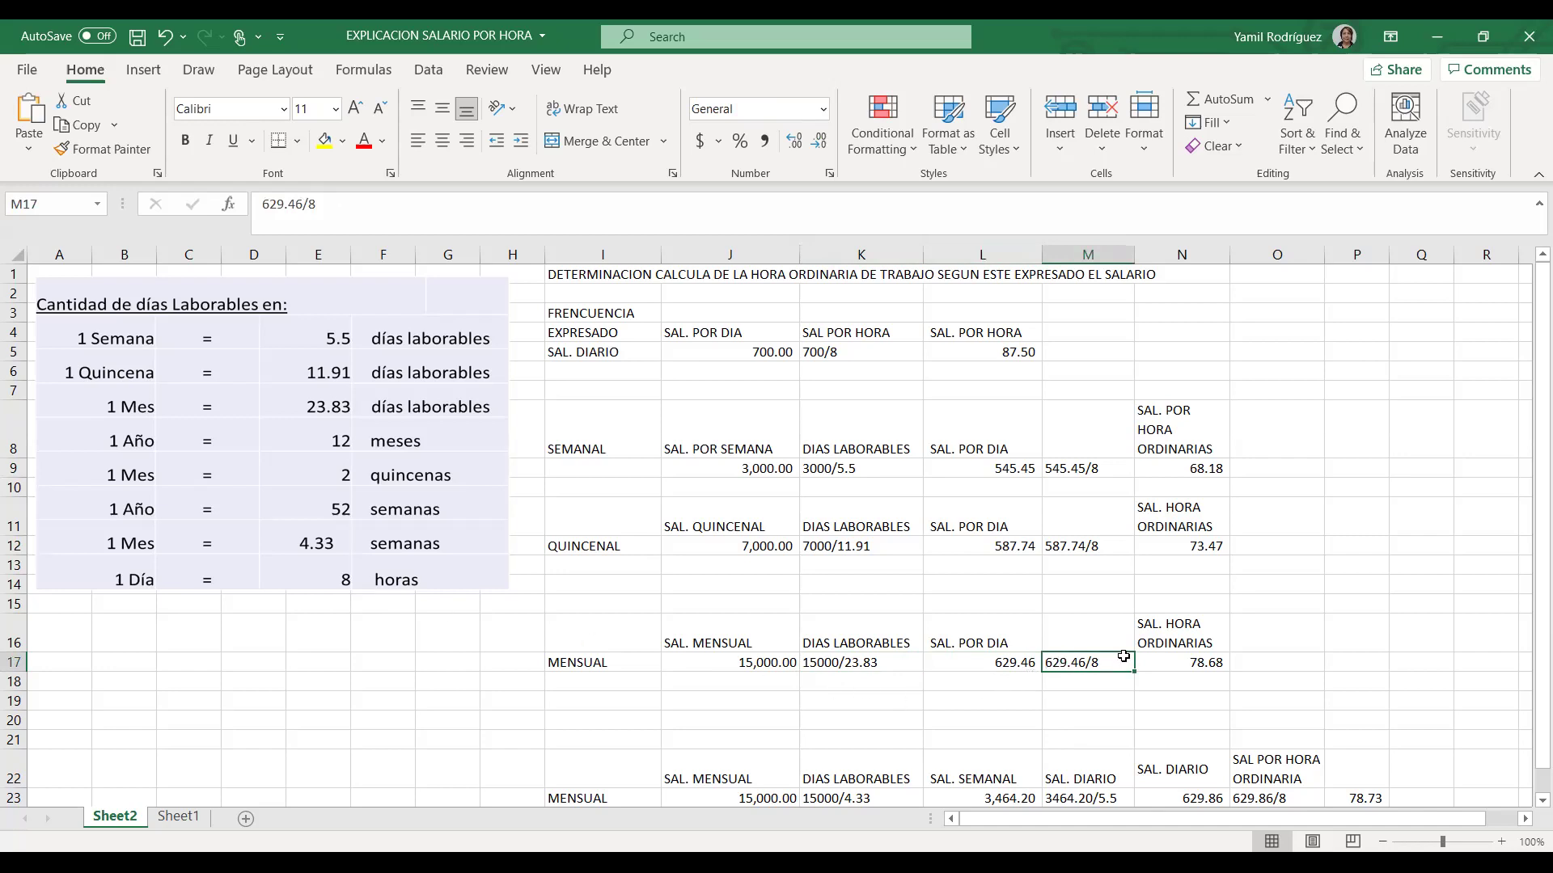
{"action": "scroll", "coordinate": [1123, 657], "scroll_direction": "down", "scroll_amount": 1}
{"action": "left_click", "coordinate": [1192, 609]}
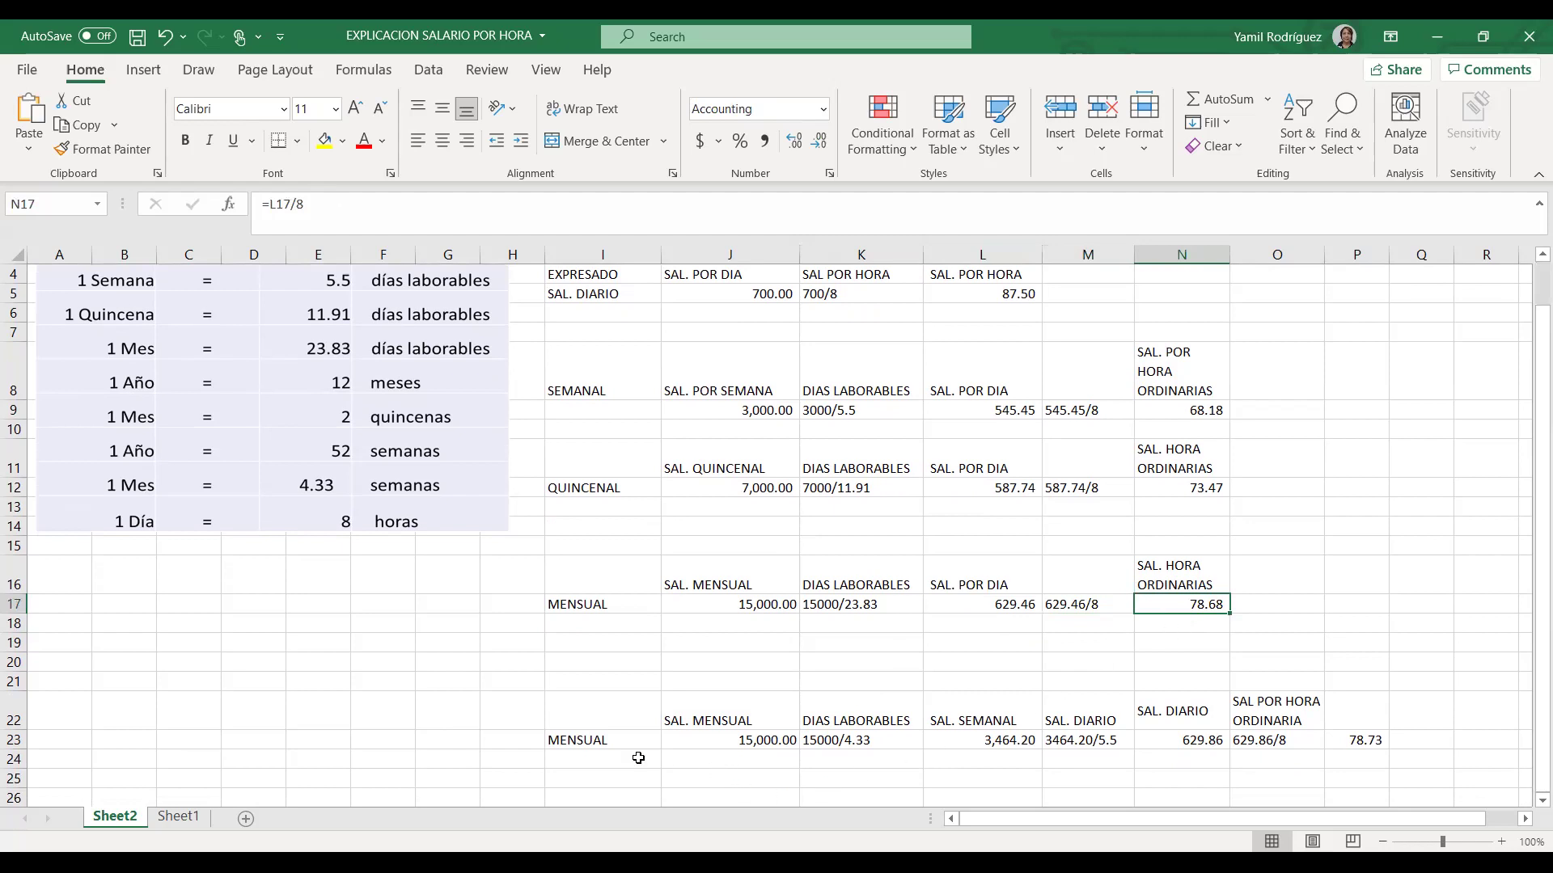
Examine the alternative monthly salary example in row 23, comparing its weeks, days and hours divisions with the reference picture.
{"action": "left_click", "coordinate": [601, 739]}
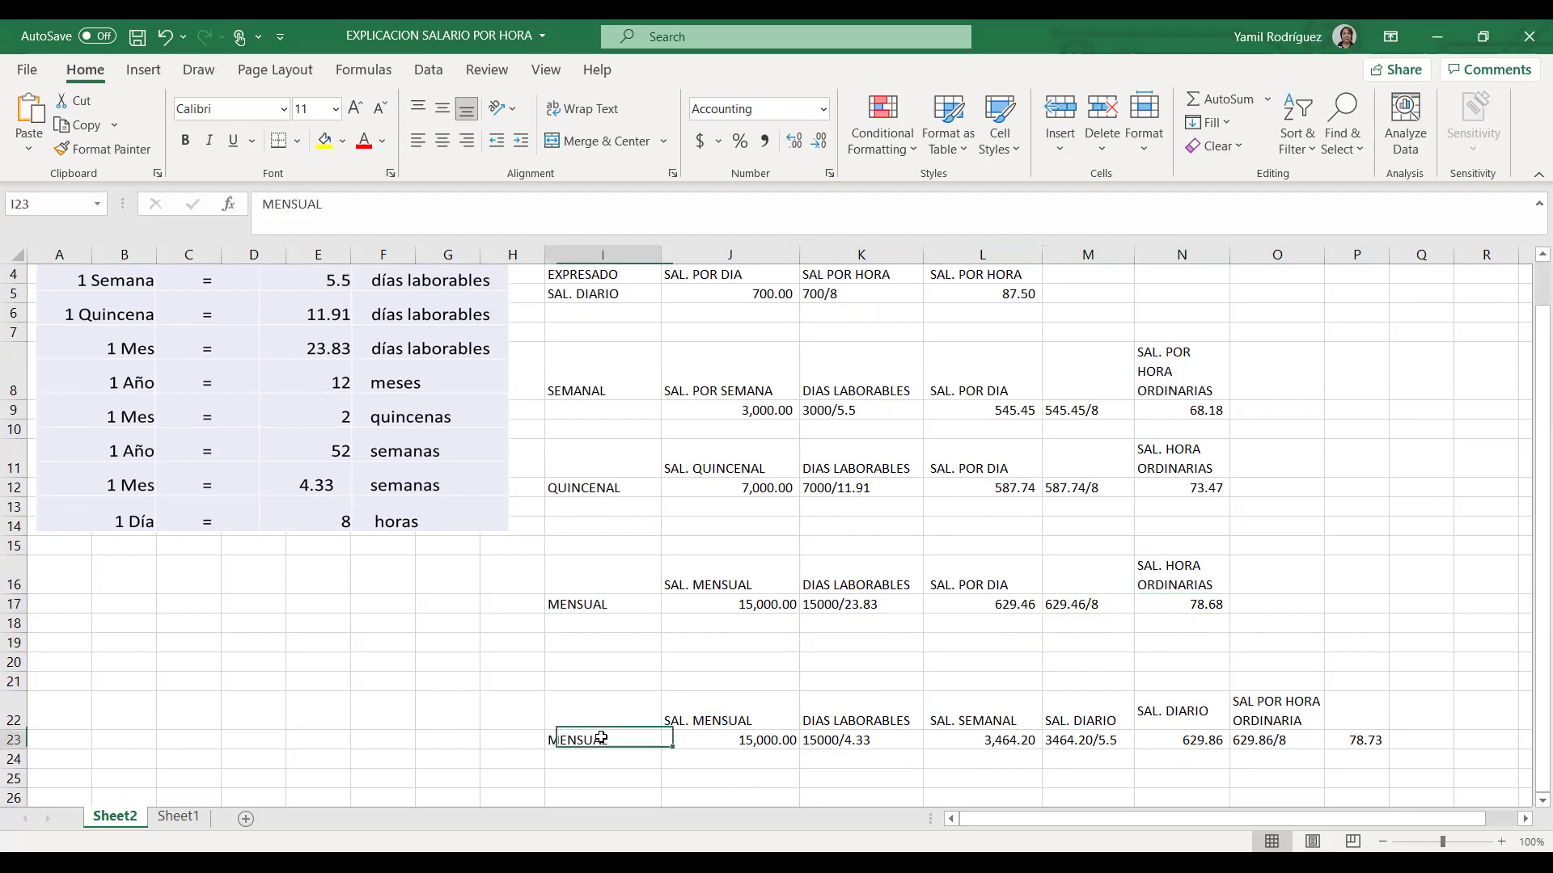
{"action": "left_click", "coordinate": [702, 746]}
{"action": "left_click", "coordinate": [875, 738]}
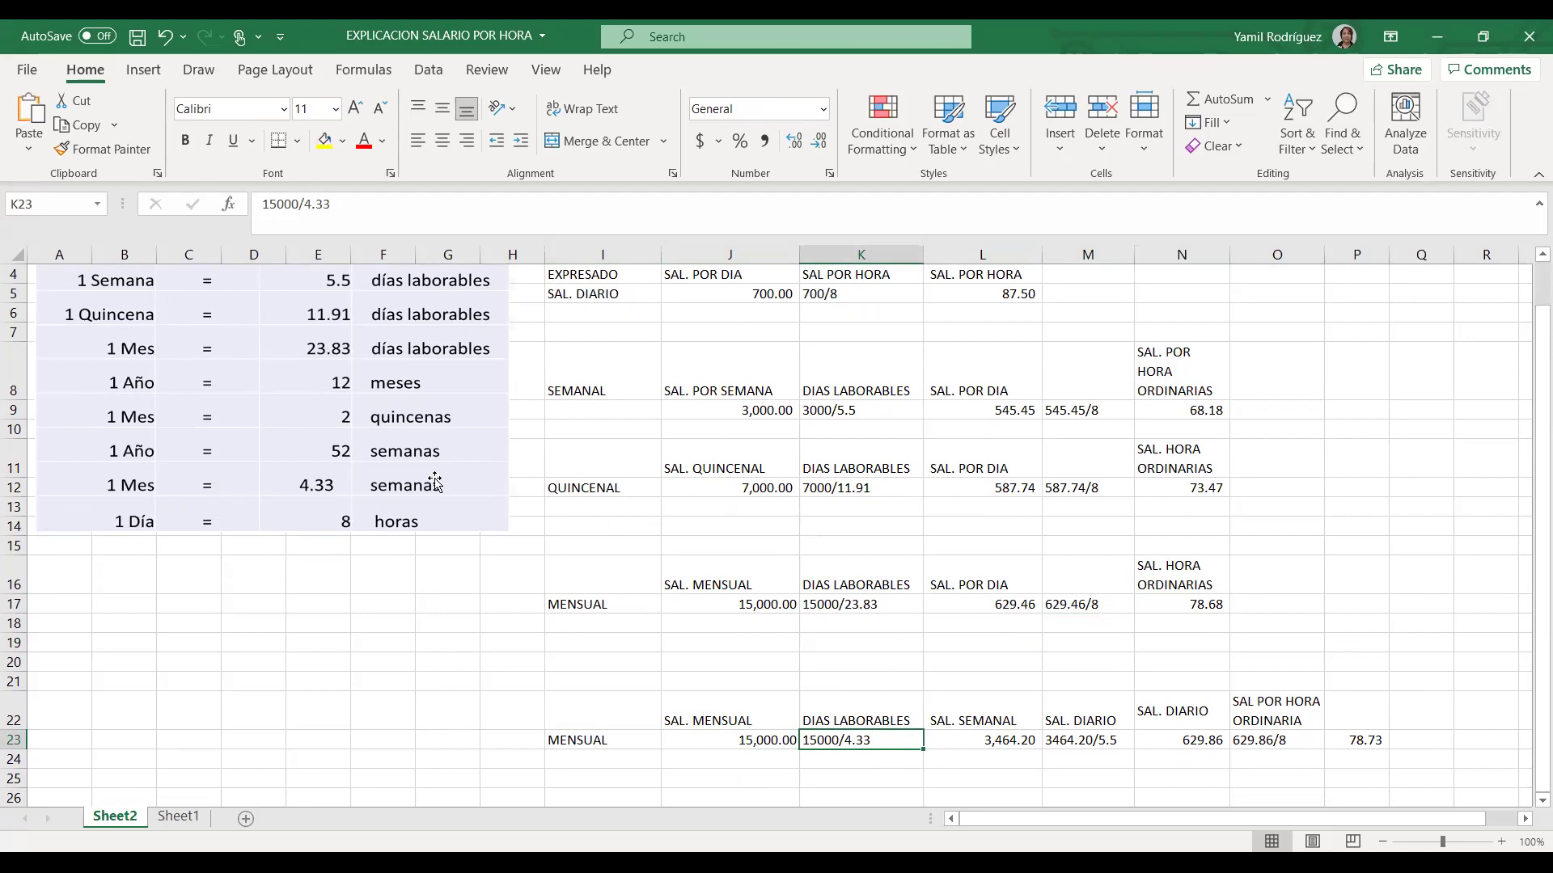
{"action": "scroll", "coordinate": [429, 485], "scroll_direction": "up", "scroll_amount": 1}
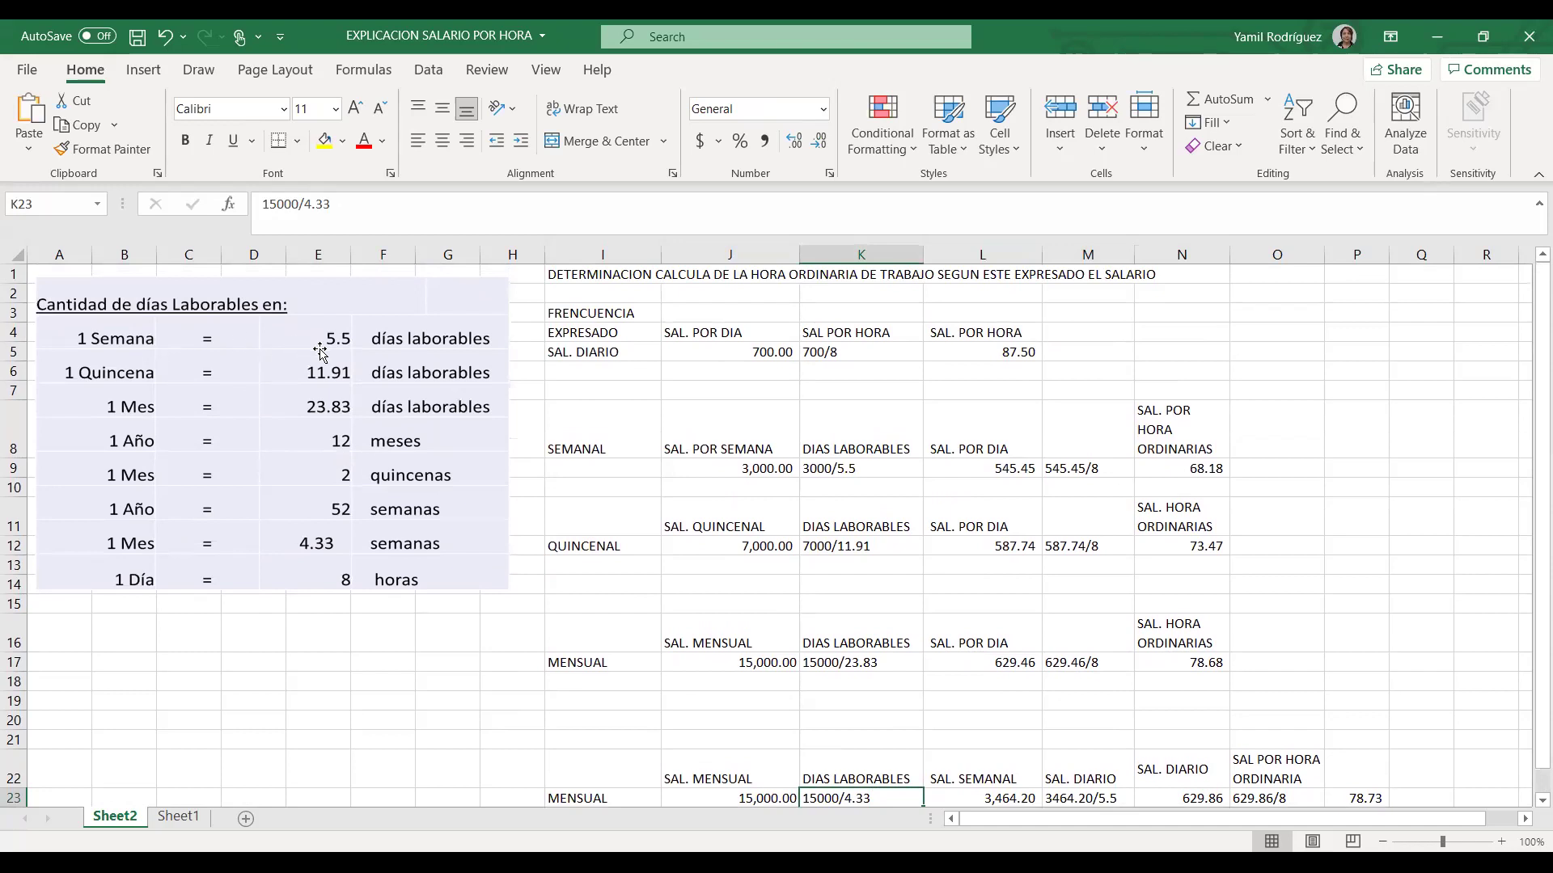
{"action": "scroll", "coordinate": [1053, 703], "scroll_direction": "down", "scroll_amount": 1}
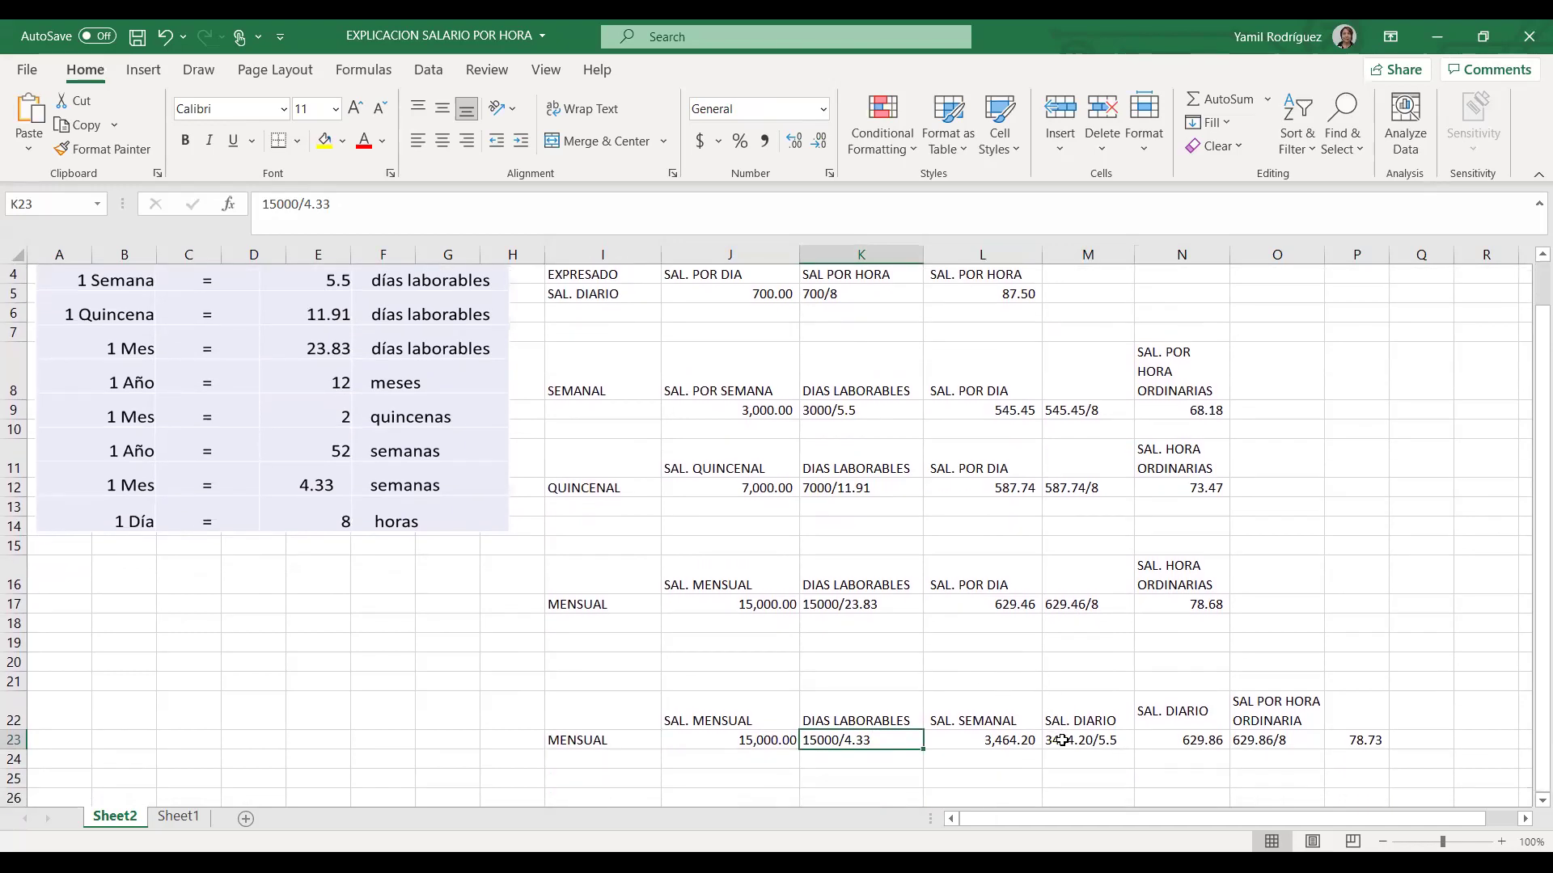
{"action": "left_click", "coordinate": [1060, 737]}
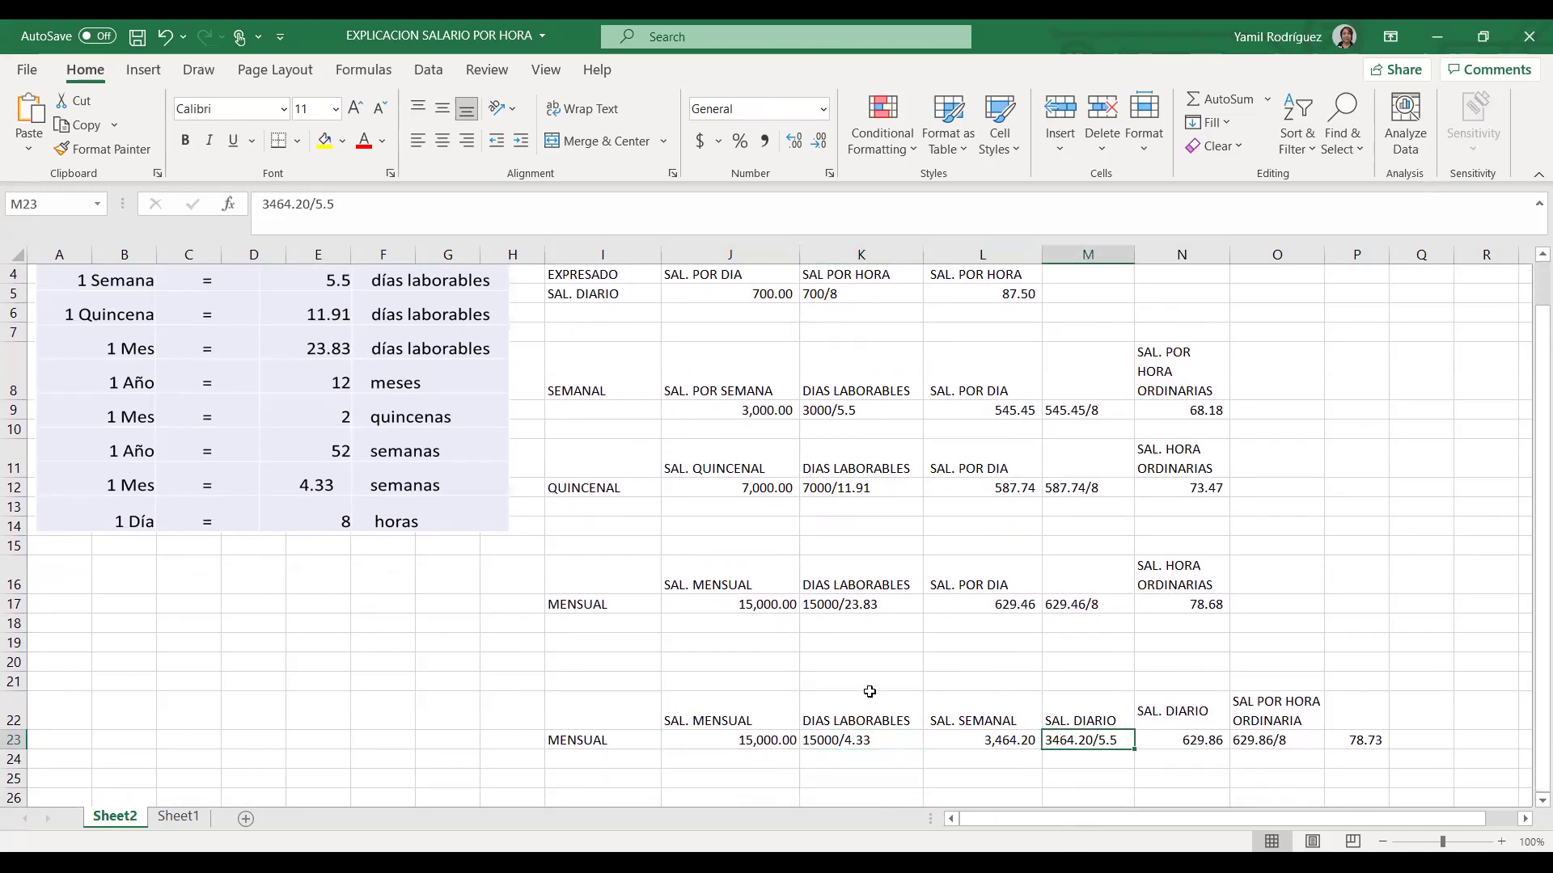
{"action": "scroll", "coordinate": [869, 691], "scroll_direction": "up", "scroll_amount": 1}
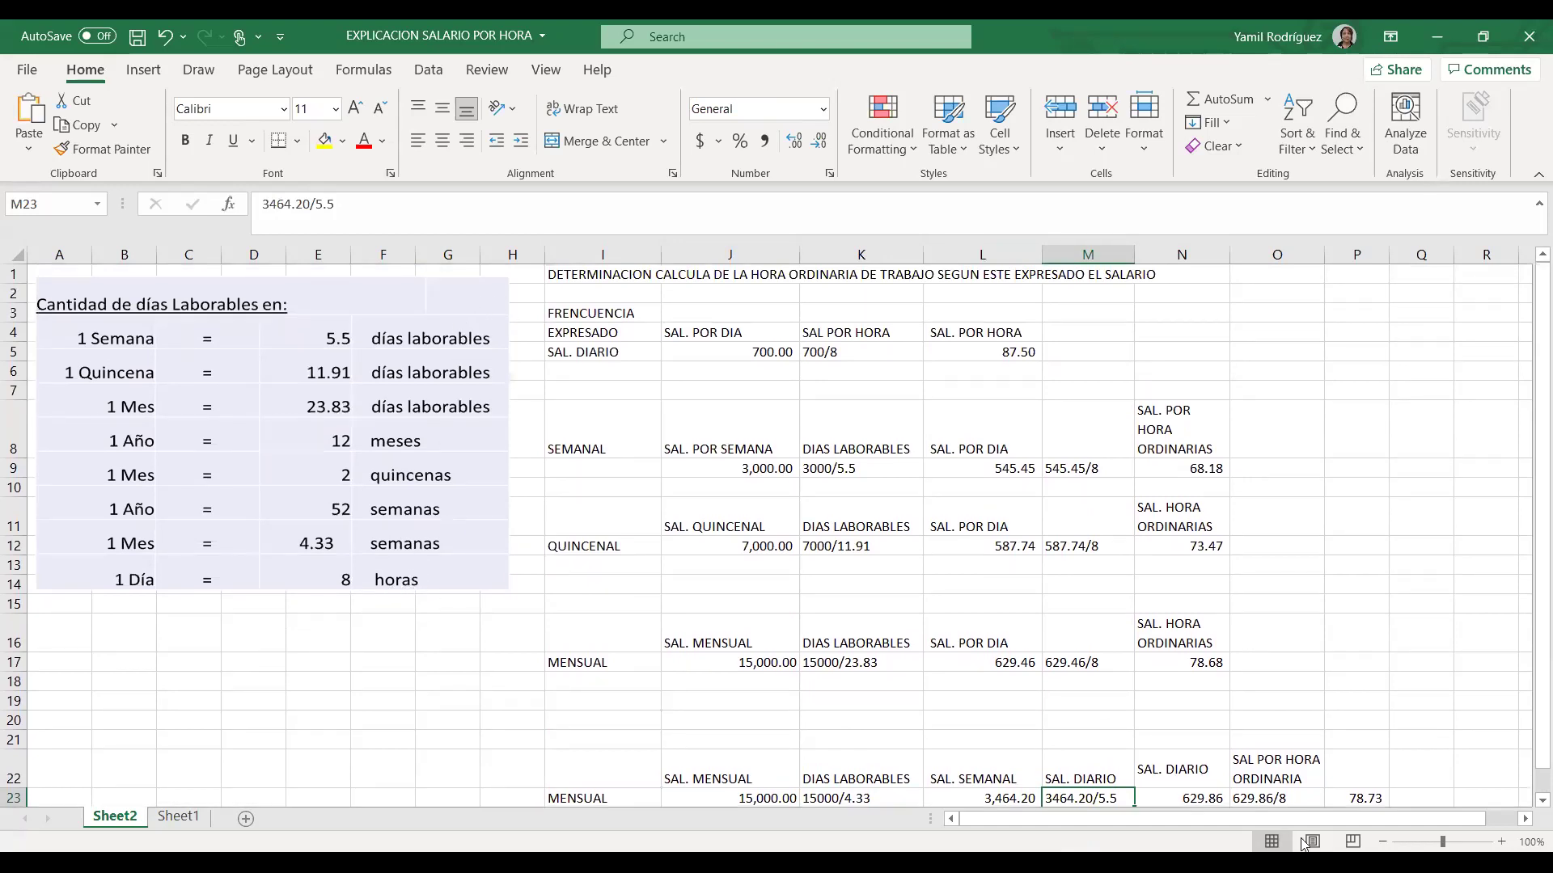
{"action": "scroll", "coordinate": [1148, 729], "scroll_direction": "down", "scroll_amount": 1}
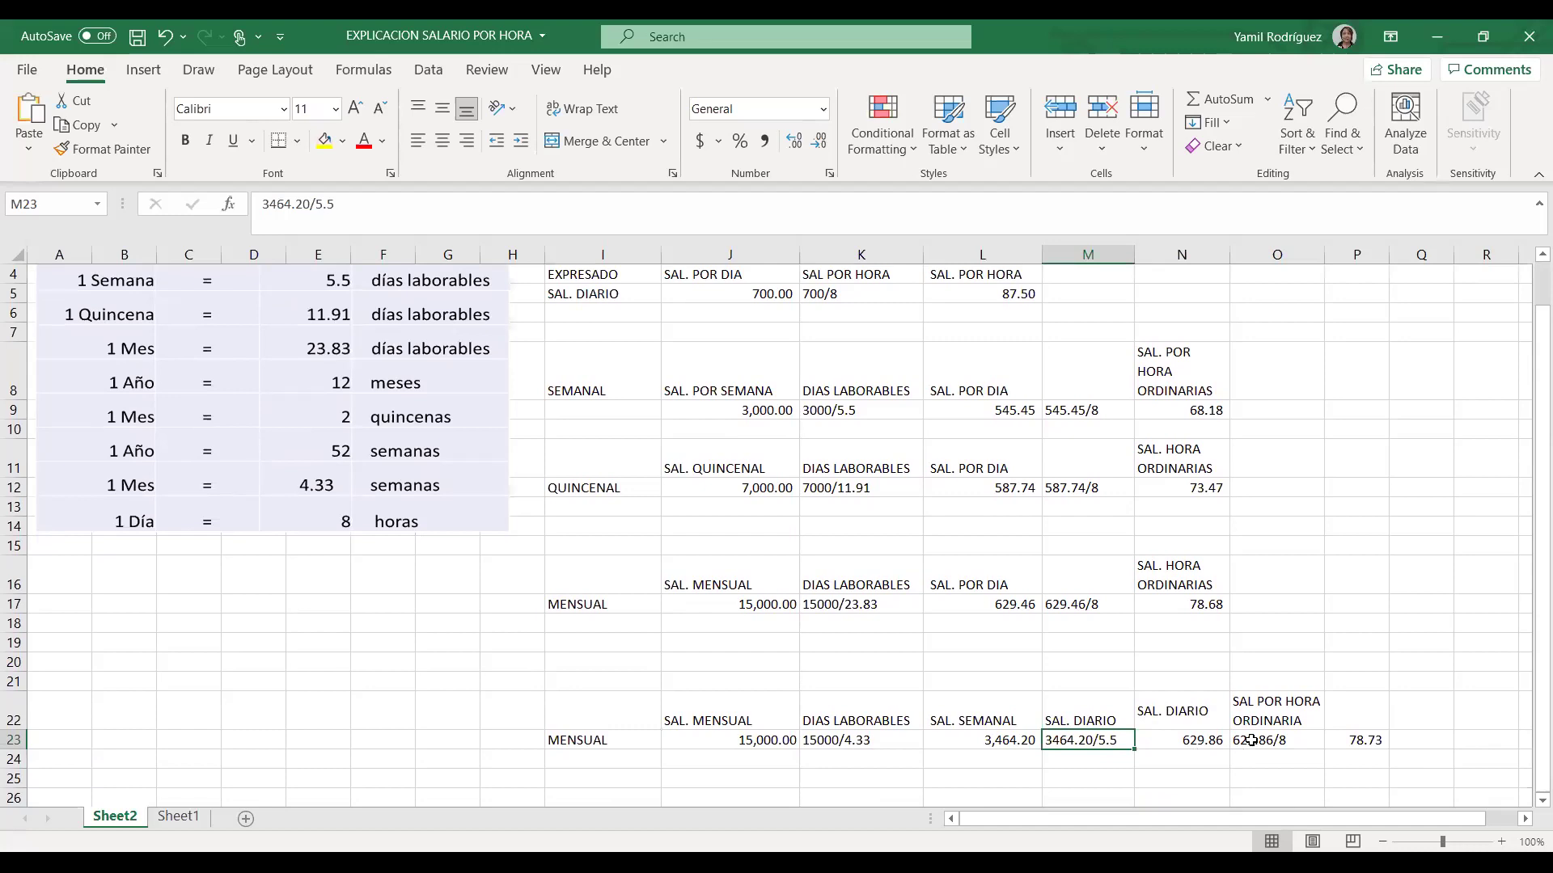
{"action": "left_click", "coordinate": [1250, 740]}
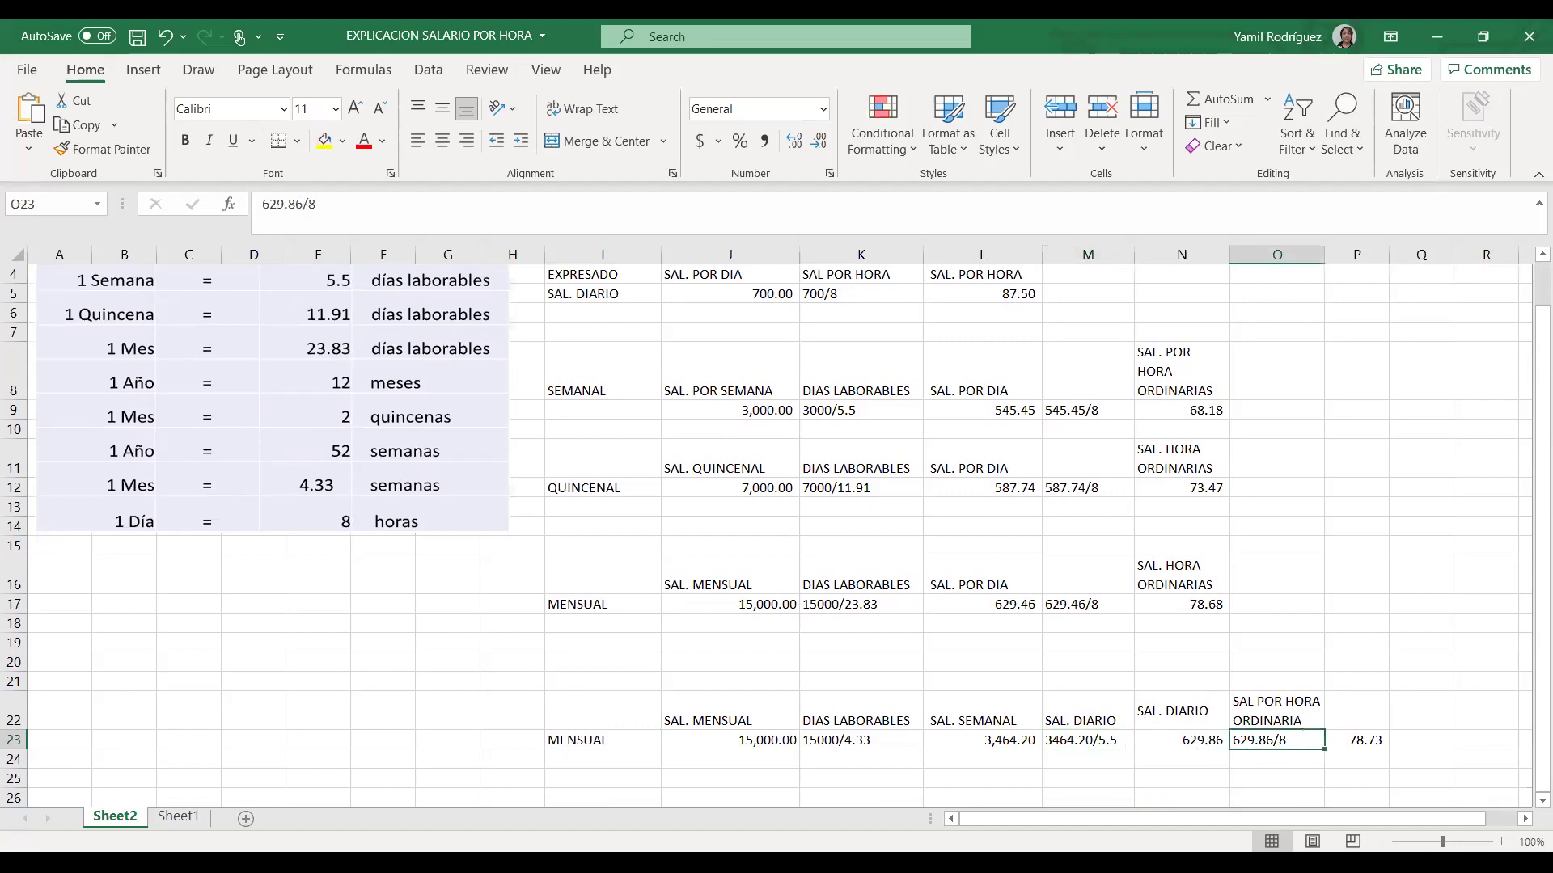
{"action": "left_click", "coordinate": [1357, 742]}
{"action": "left_click", "coordinate": [1298, 703]}
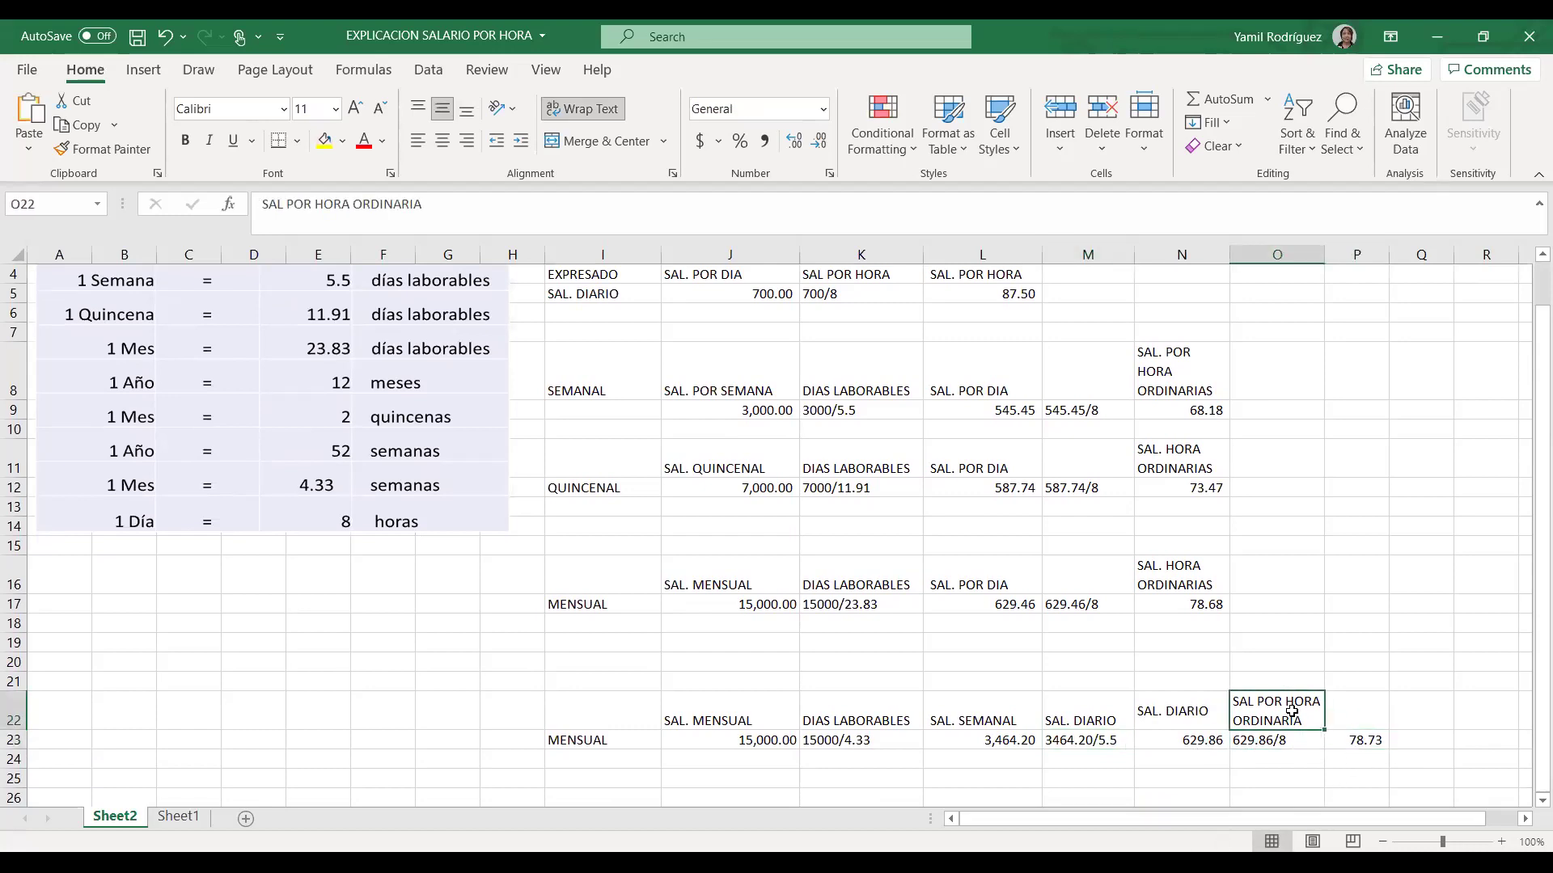
Merge and center the SAL POR HORA ORDINARIA heading across O22:P22.
{"action": "right_click", "coordinate": [1292, 711]}
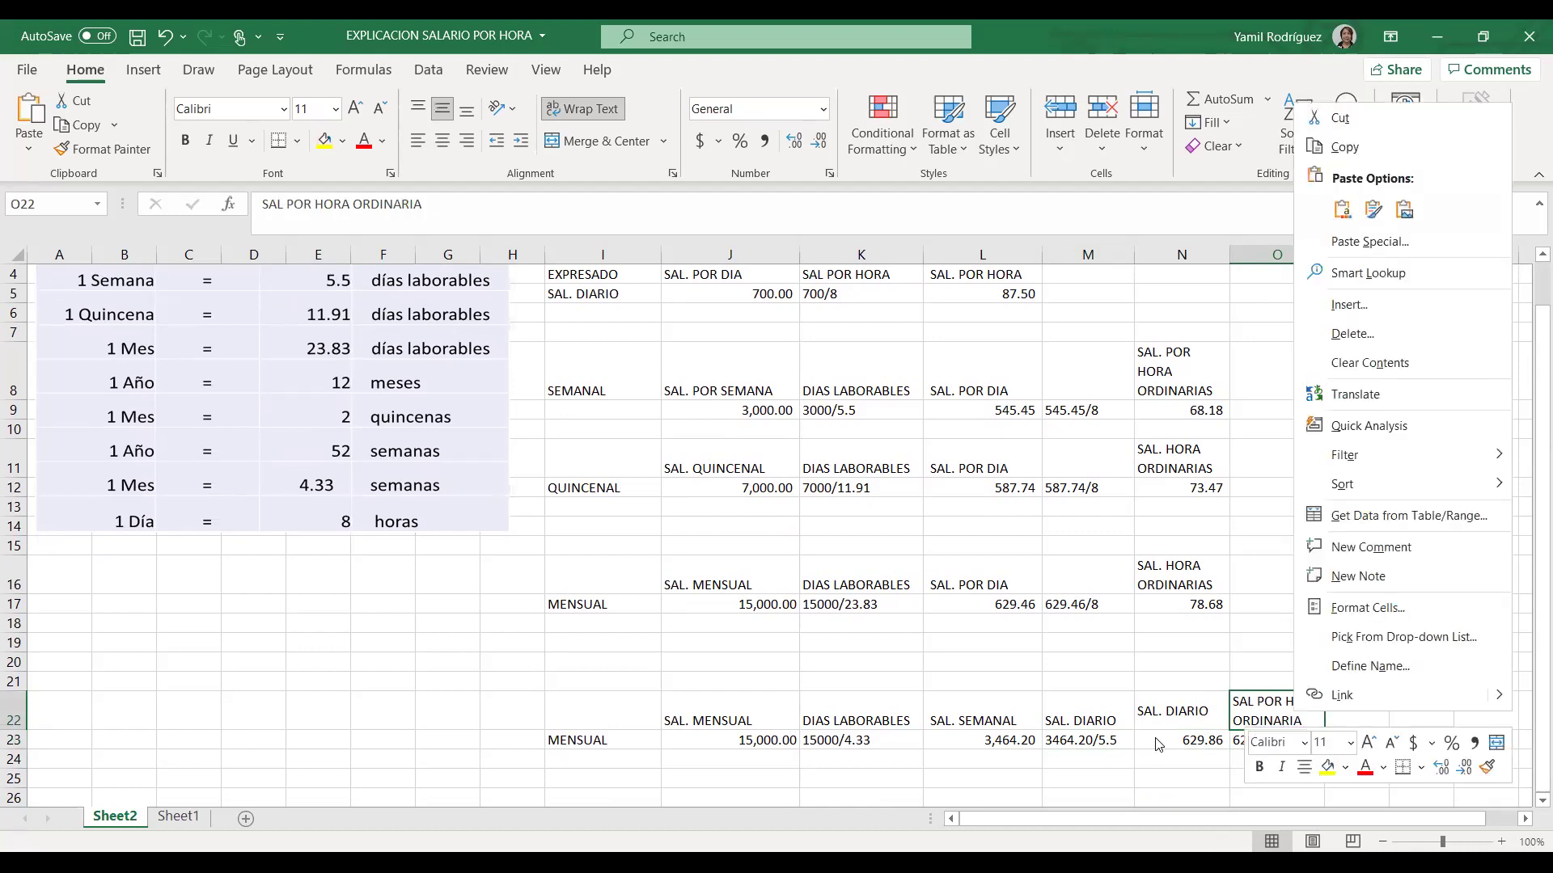
{"action": "left_click_drag", "start_coordinate": [1297, 704], "coordinate": [1342, 708]}
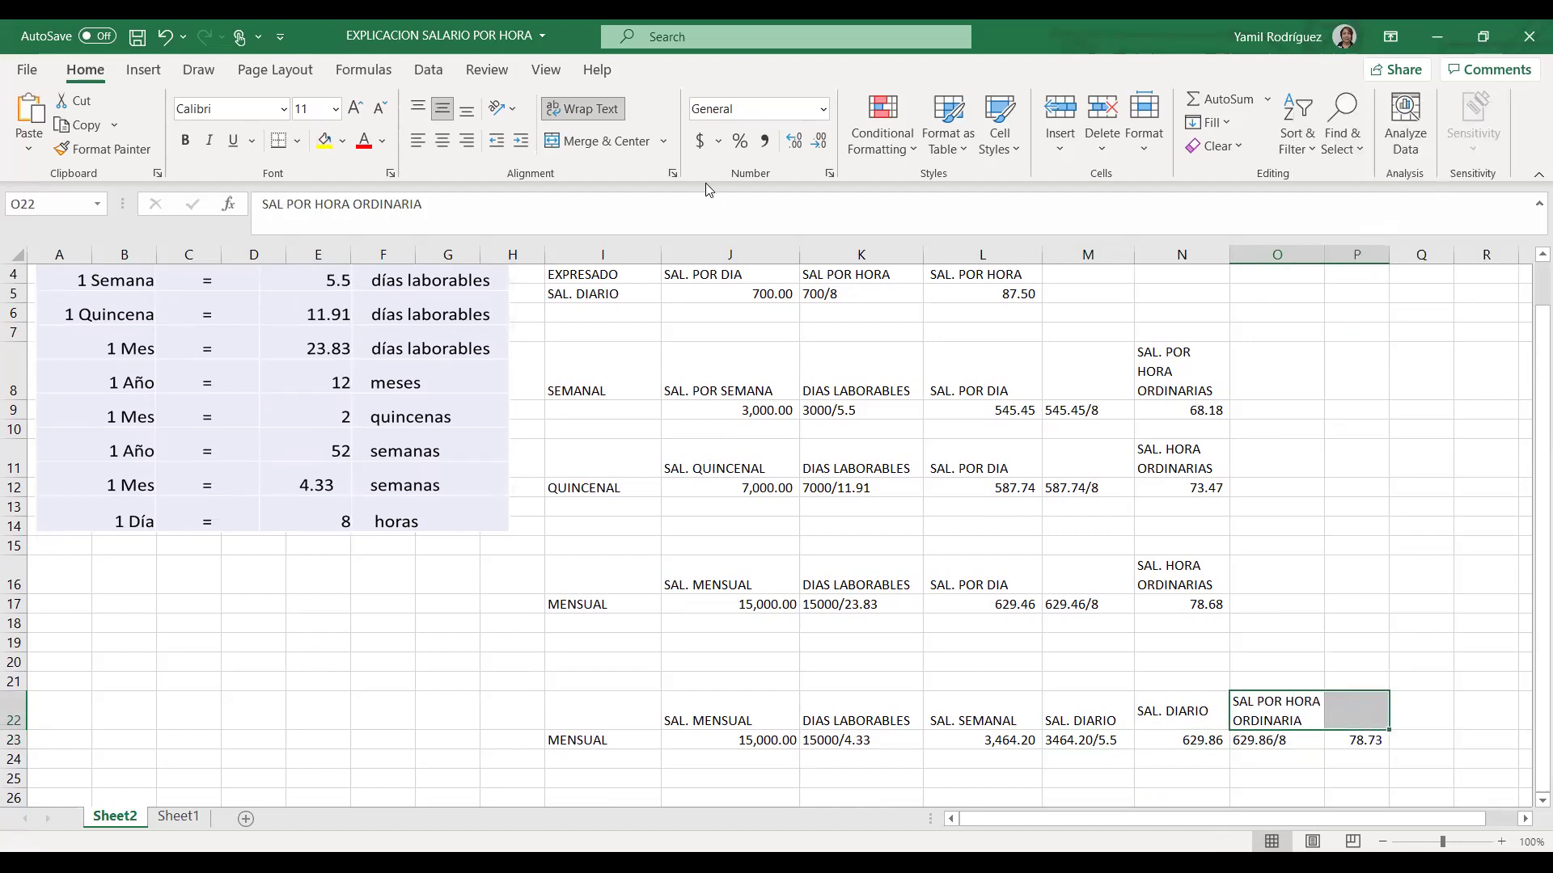
{"action": "left_click", "coordinate": [582, 139]}
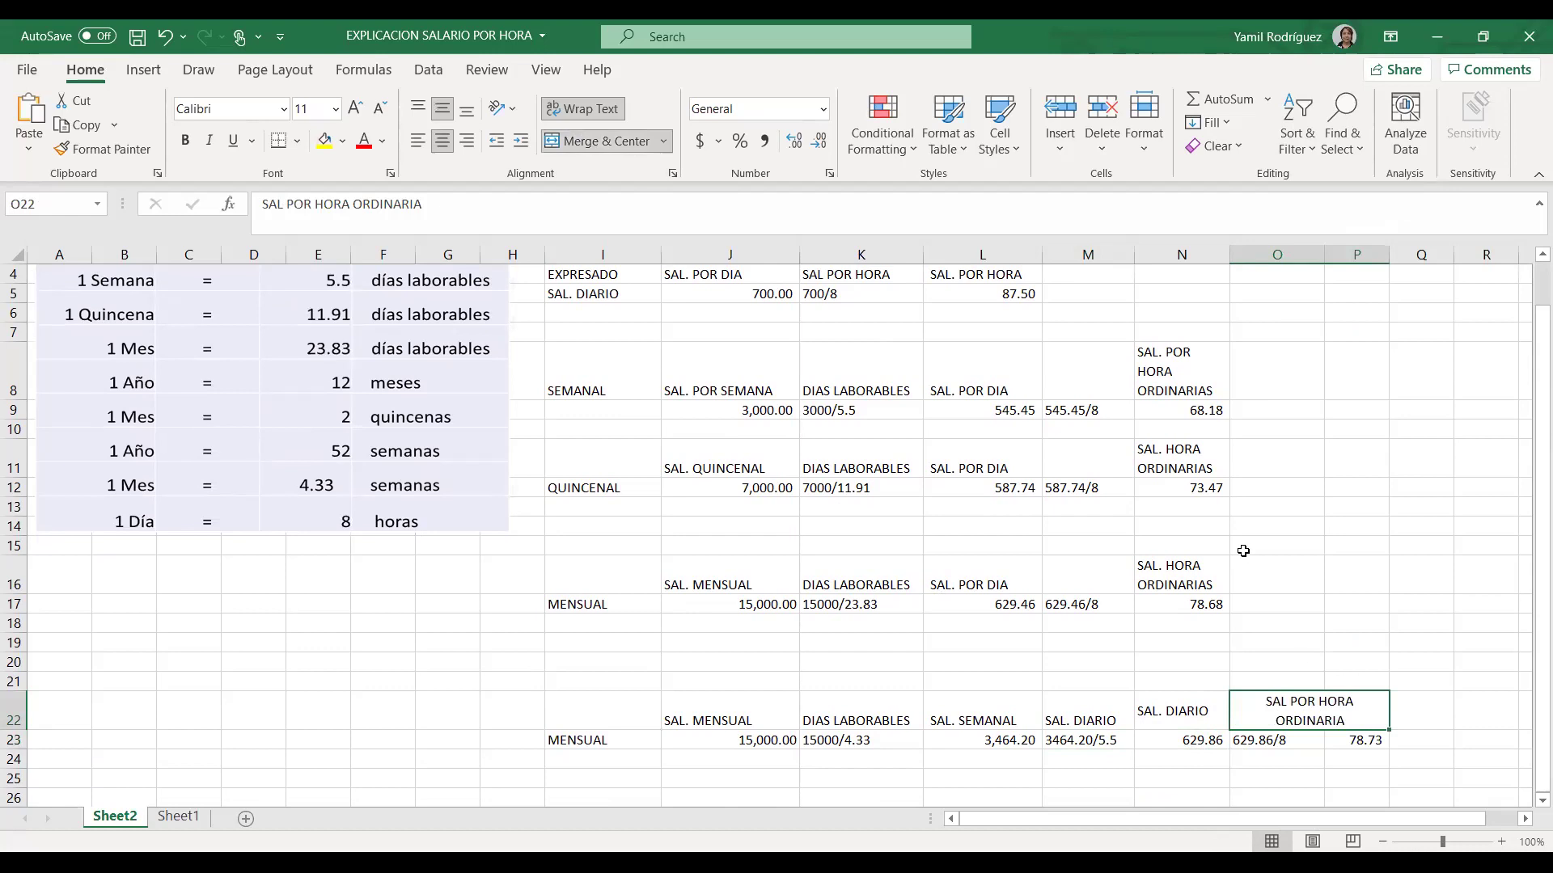
Compare the ordinary hourly pay formulas of the weekly, biweekly and both monthly examples in N9, N12, N17 and P23.
{"action": "left_click", "coordinate": [1204, 493]}
{"action": "left_click", "coordinate": [1212, 412]}
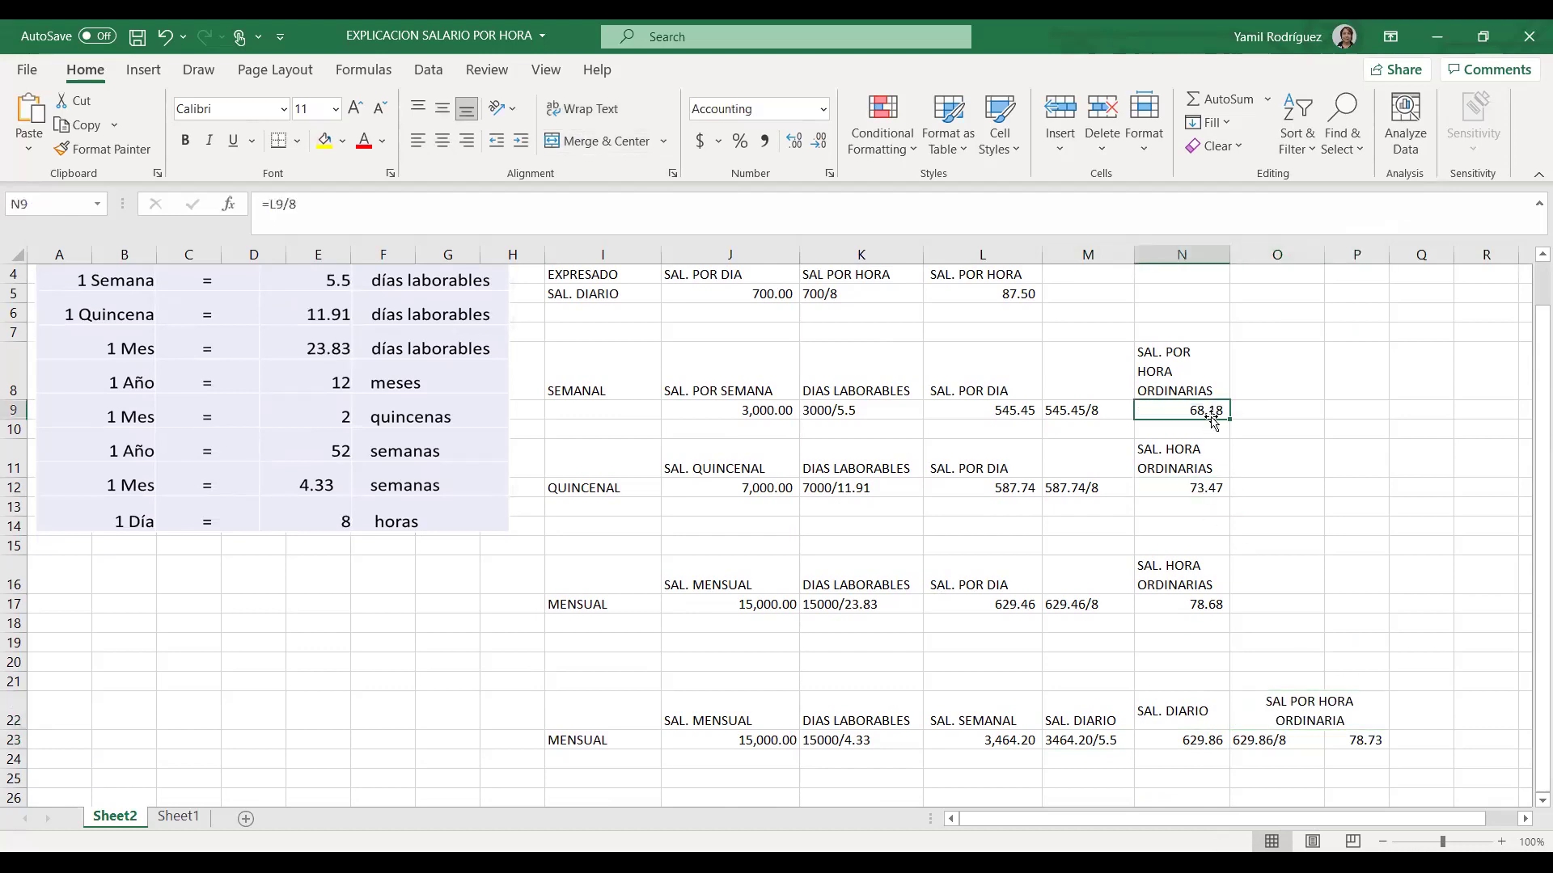
{"action": "left_click", "coordinate": [1195, 491]}
{"action": "left_click", "coordinate": [1190, 608]}
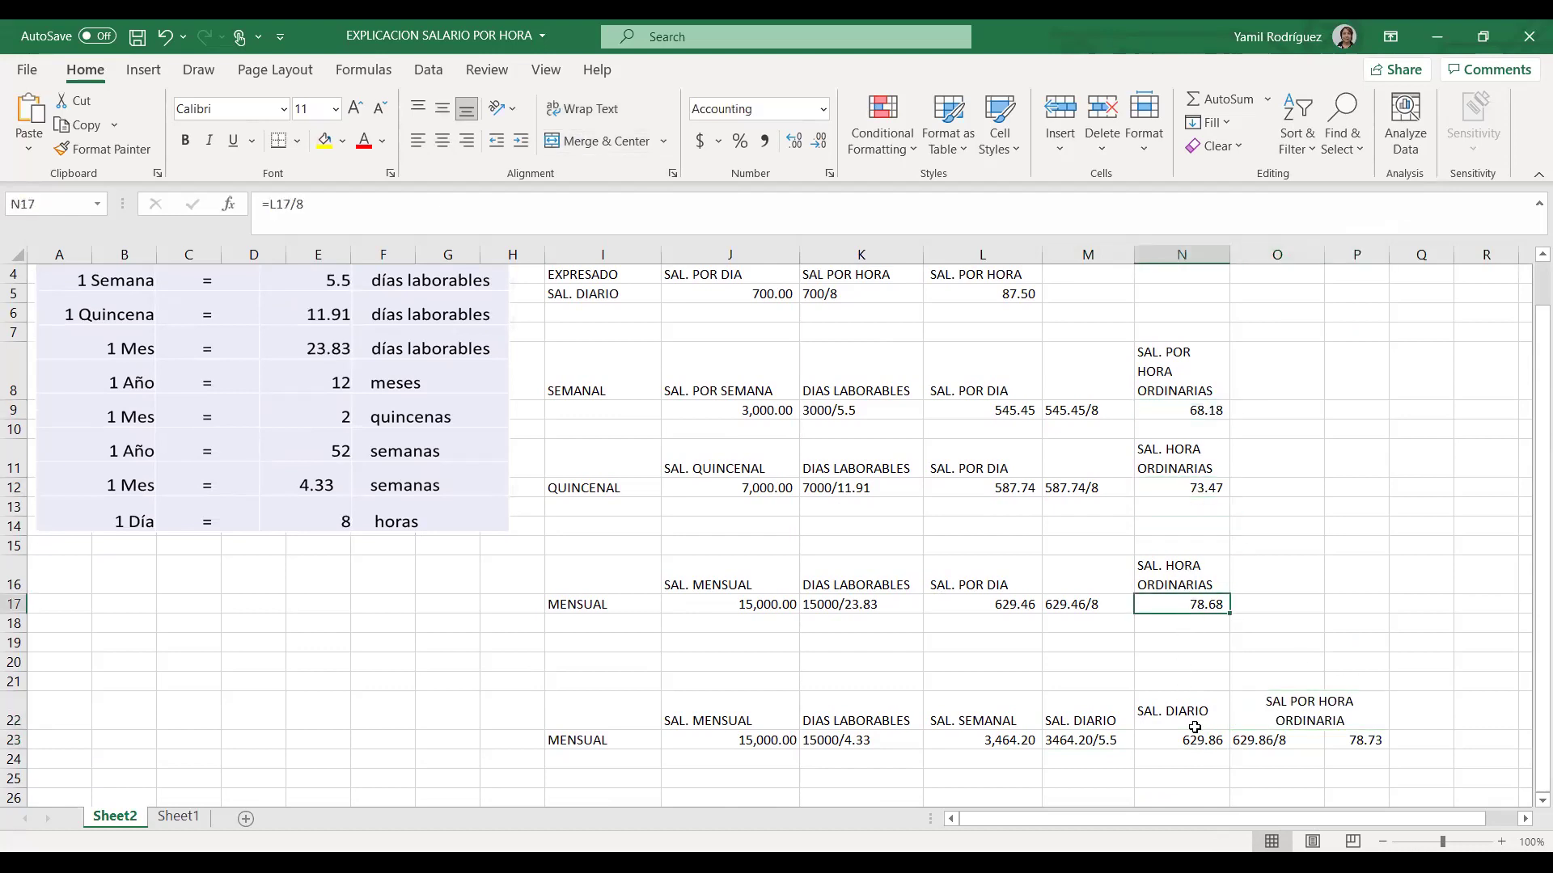
{"action": "left_click", "coordinate": [1347, 737]}
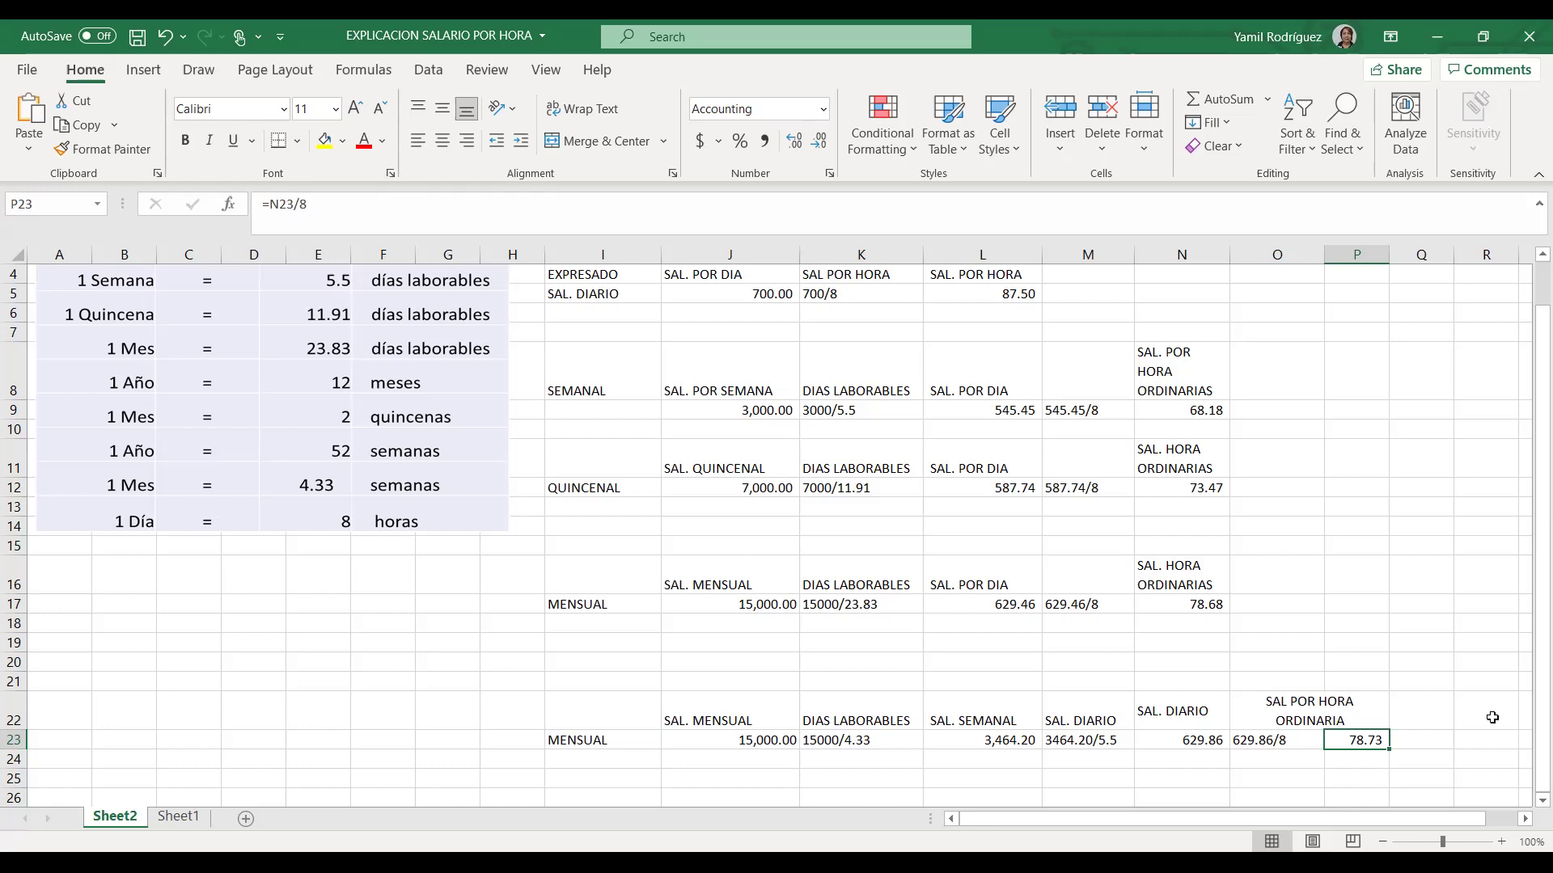
Switch to Sheet1, which holds the ordinary, extra, night and holiday hourly pay tables.
{"action": "scroll", "coordinate": [507, 647], "scroll_direction": "down", "scroll_amount": 1}
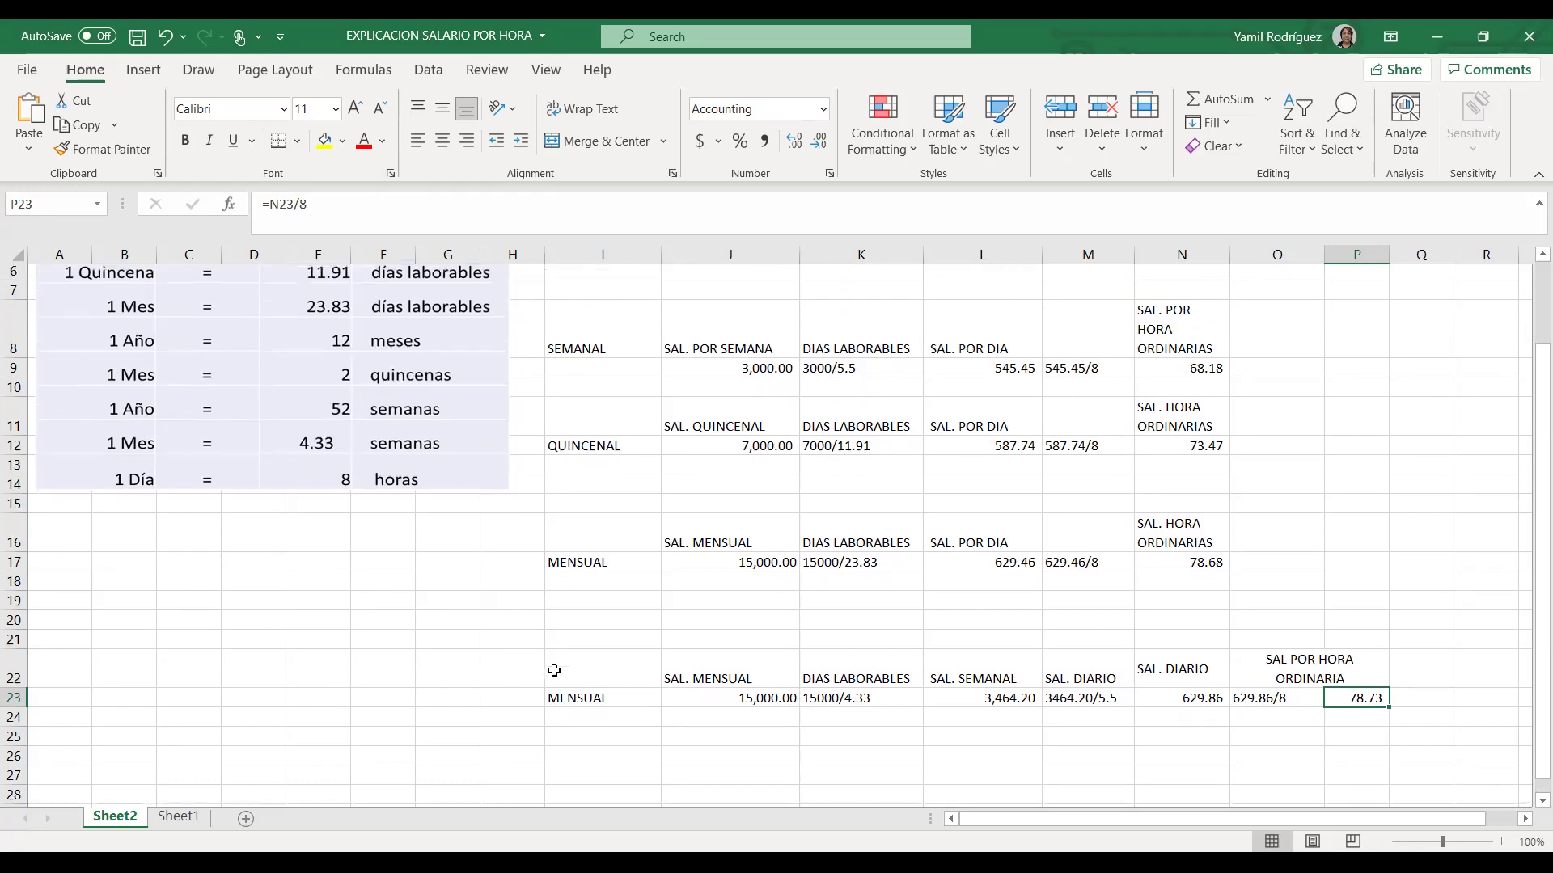
{"action": "left_click", "coordinate": [202, 820]}
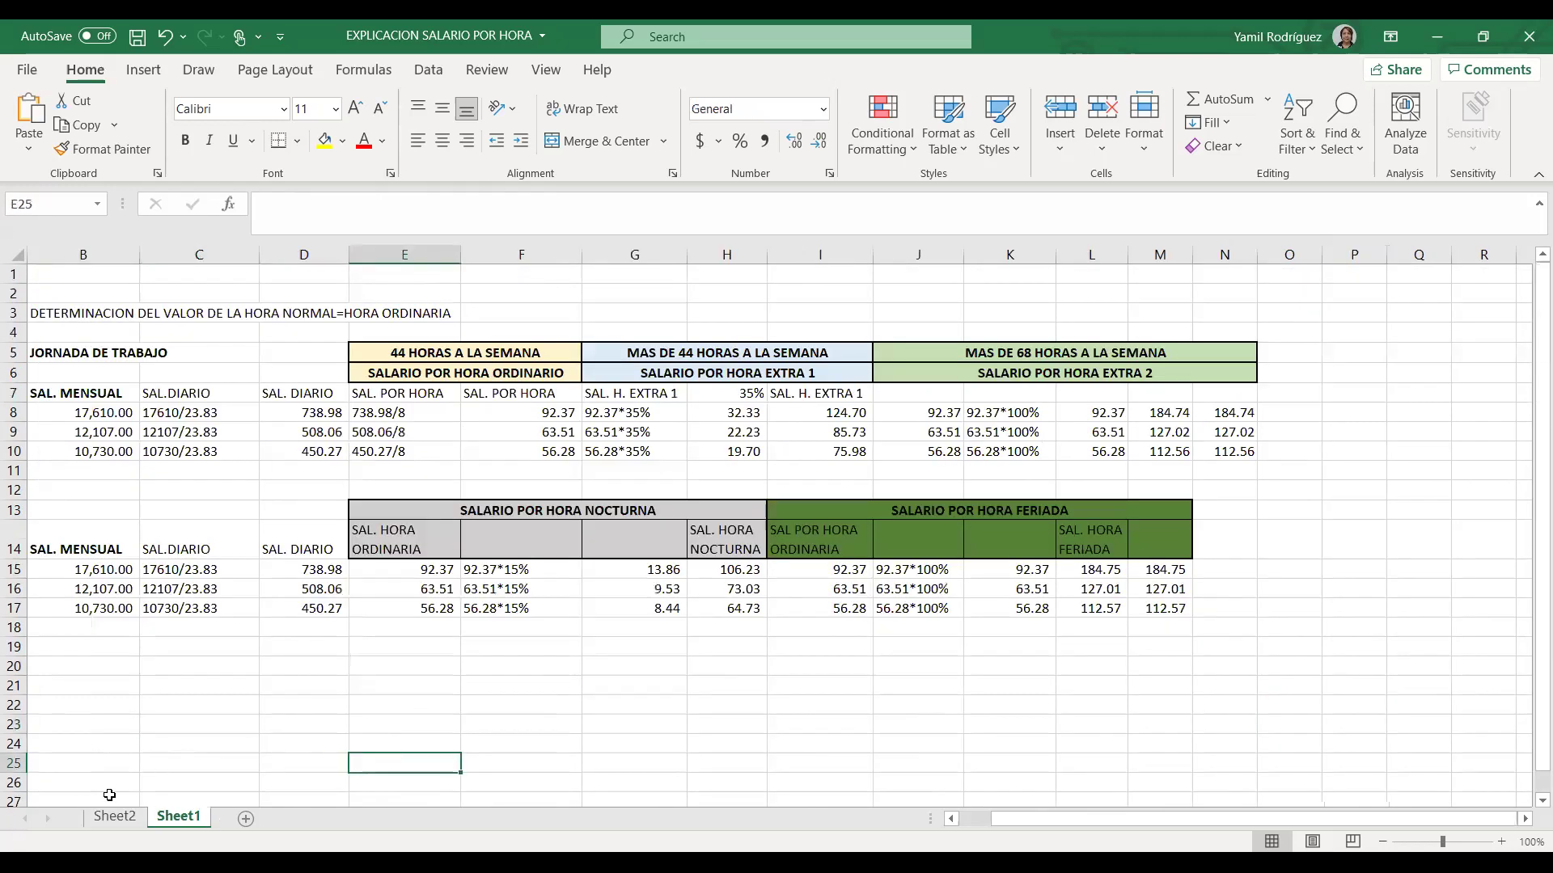
{"action": "left_click", "coordinate": [111, 813]}
{"action": "left_click", "coordinate": [177, 818]}
{"action": "left_click", "coordinate": [319, 730]}
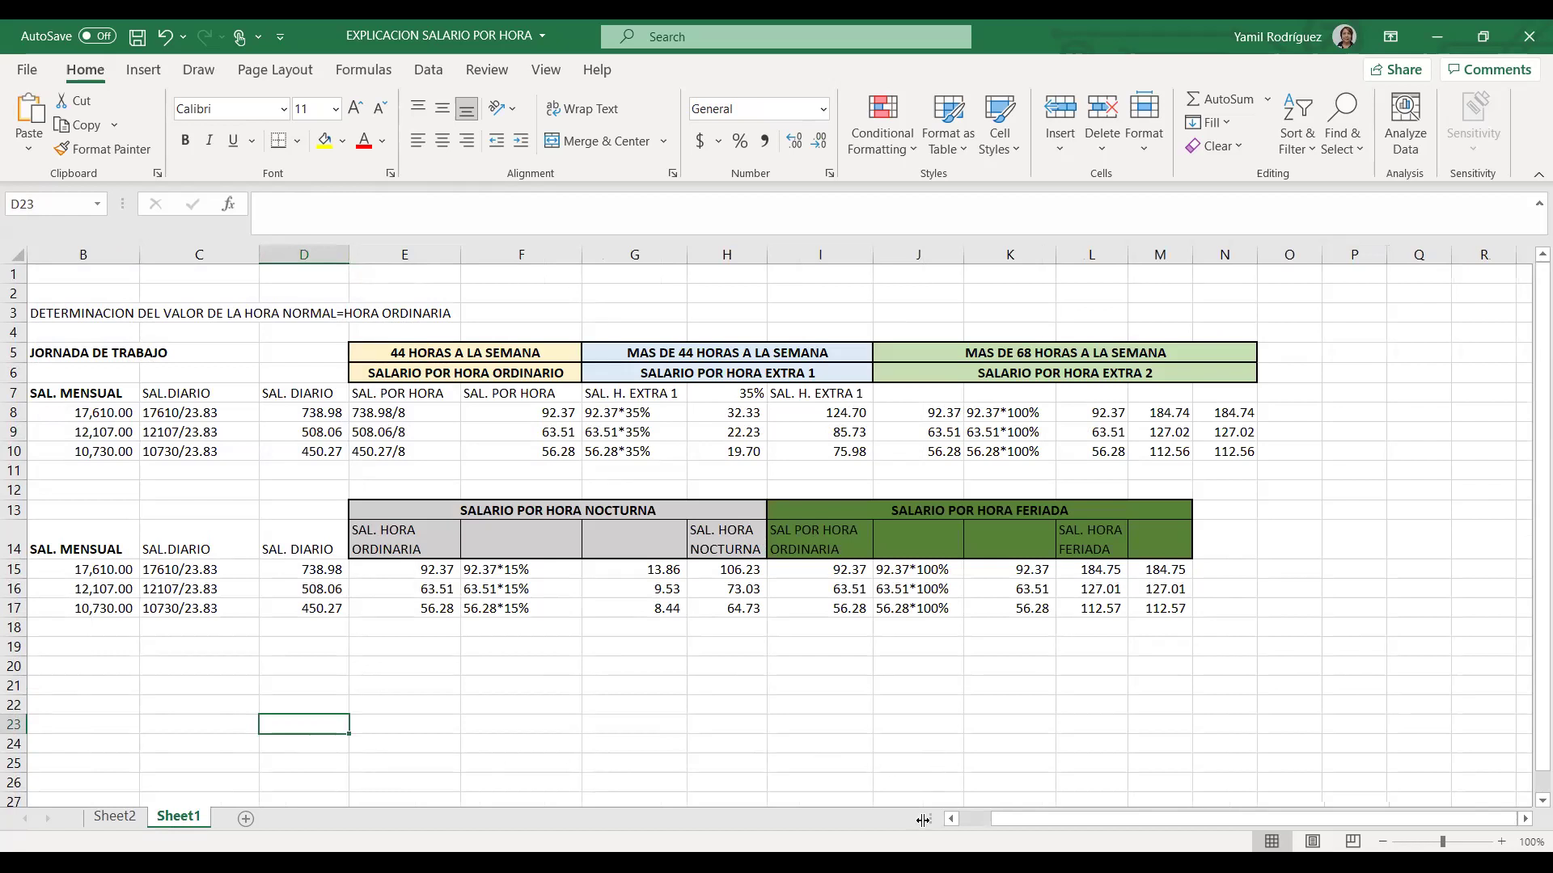
{"action": "left_click", "coordinate": [951, 819]}
{"action": "left_click", "coordinate": [697, 764]}
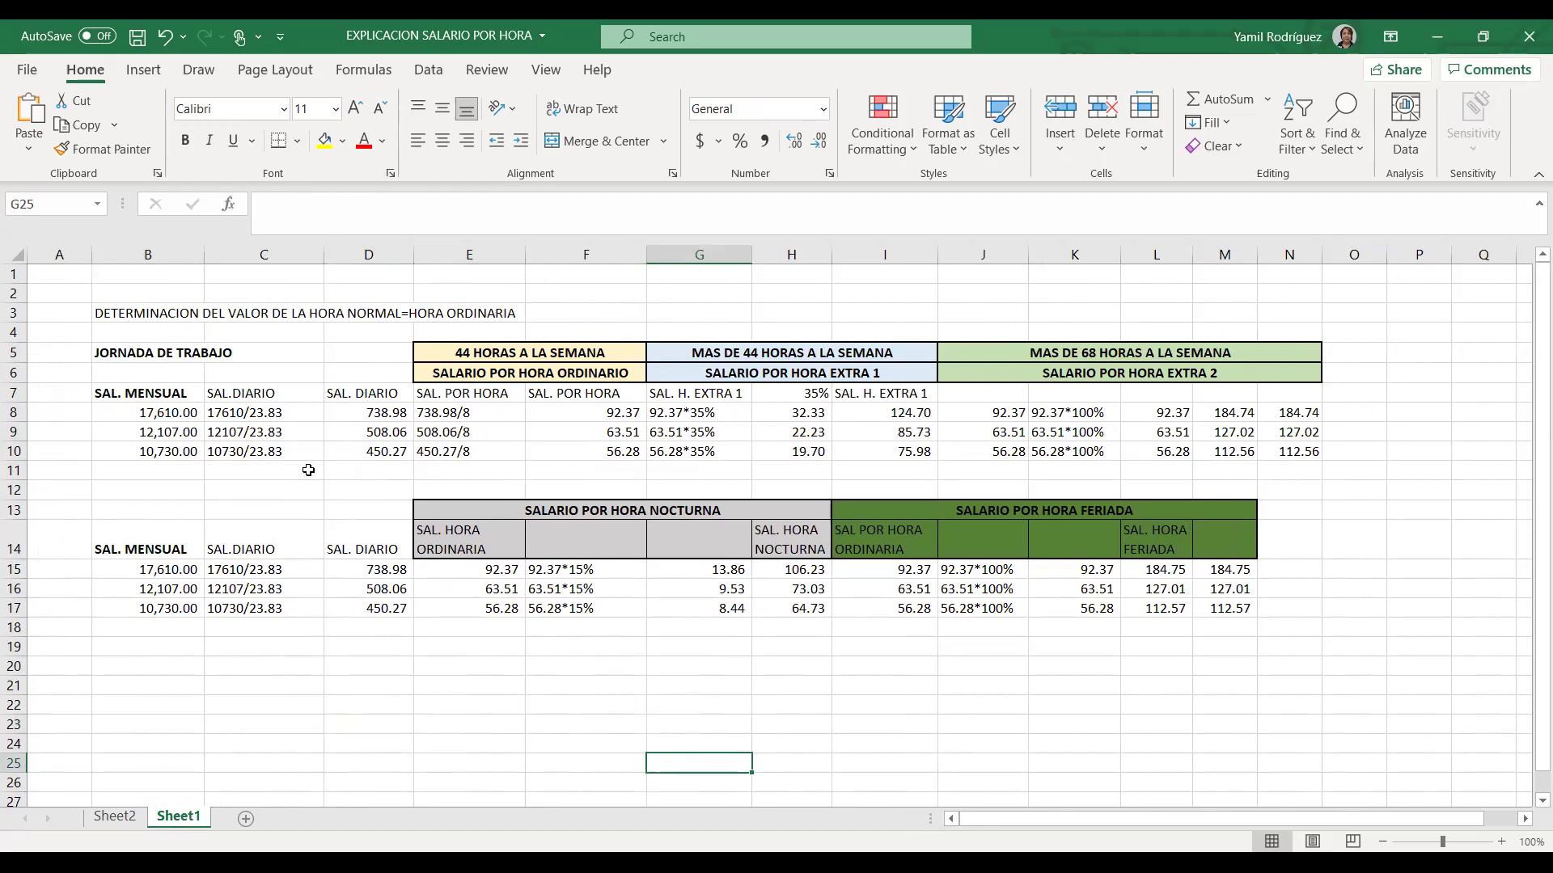
Review the three monthly salaries in B8:B10 and the SAL. DIARIO heading of the upper table.
{"action": "left_click", "coordinate": [180, 417]}
{"action": "left_click", "coordinate": [173, 451]}
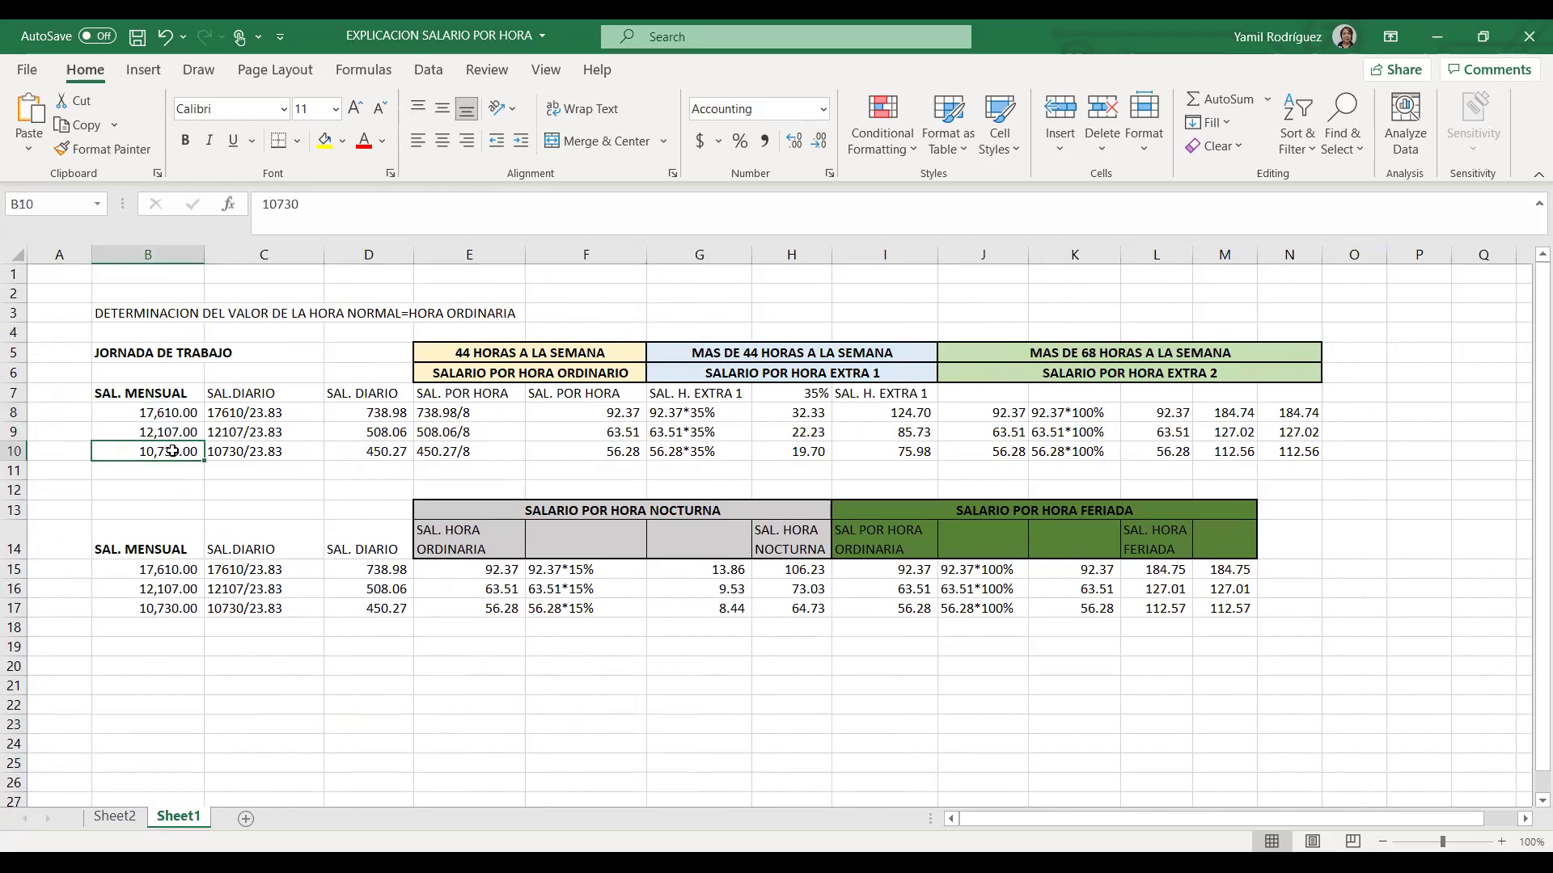
{"action": "left_click", "coordinate": [336, 398]}
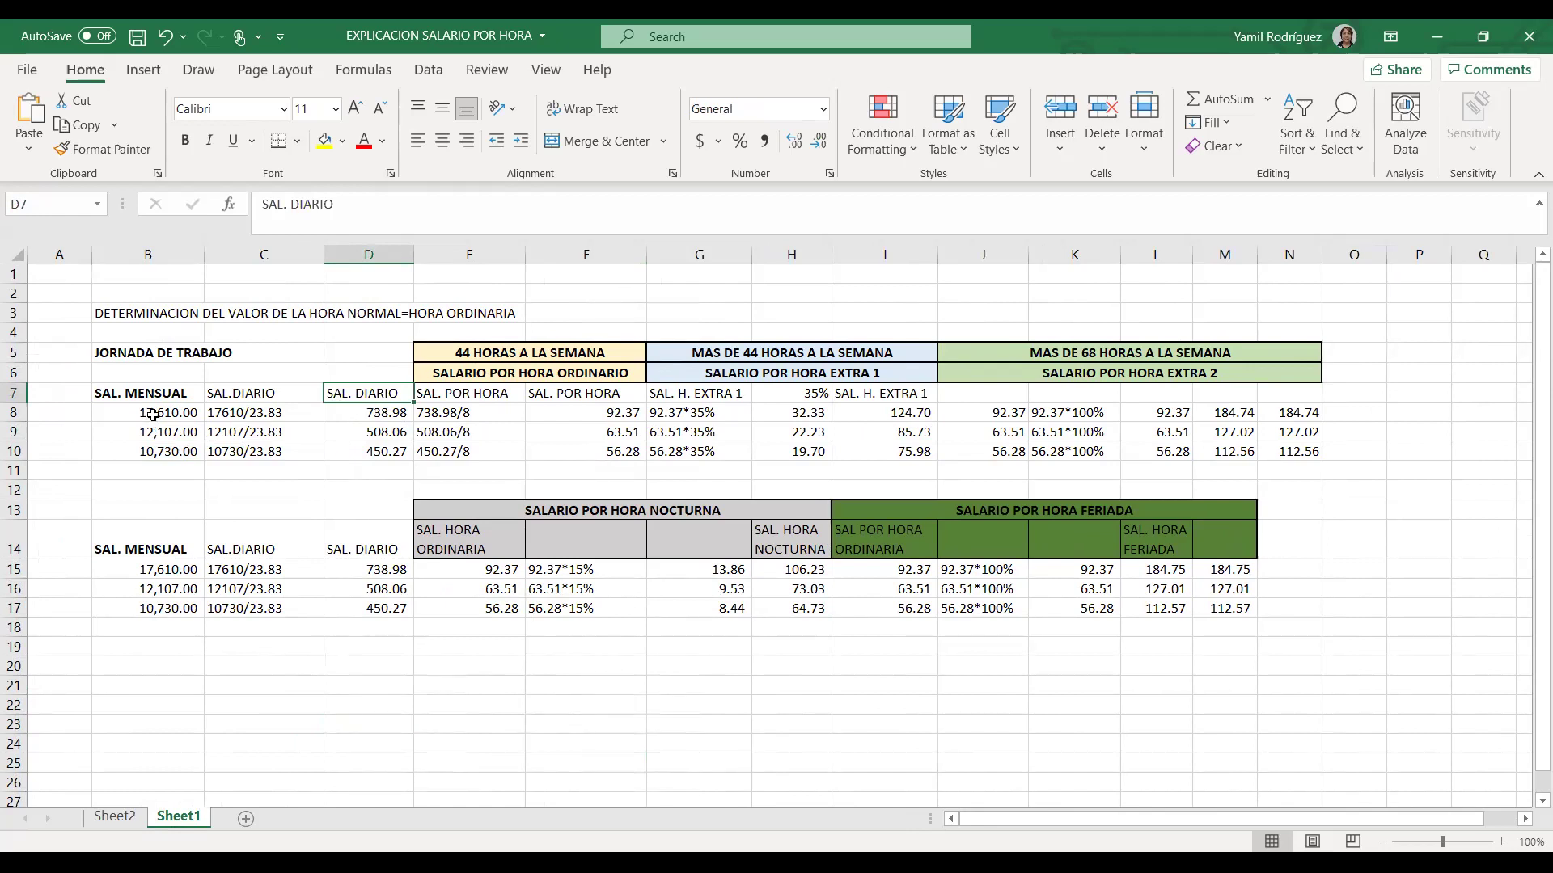
{"action": "left_click", "coordinate": [153, 415]}
{"action": "left_click", "coordinate": [154, 433]}
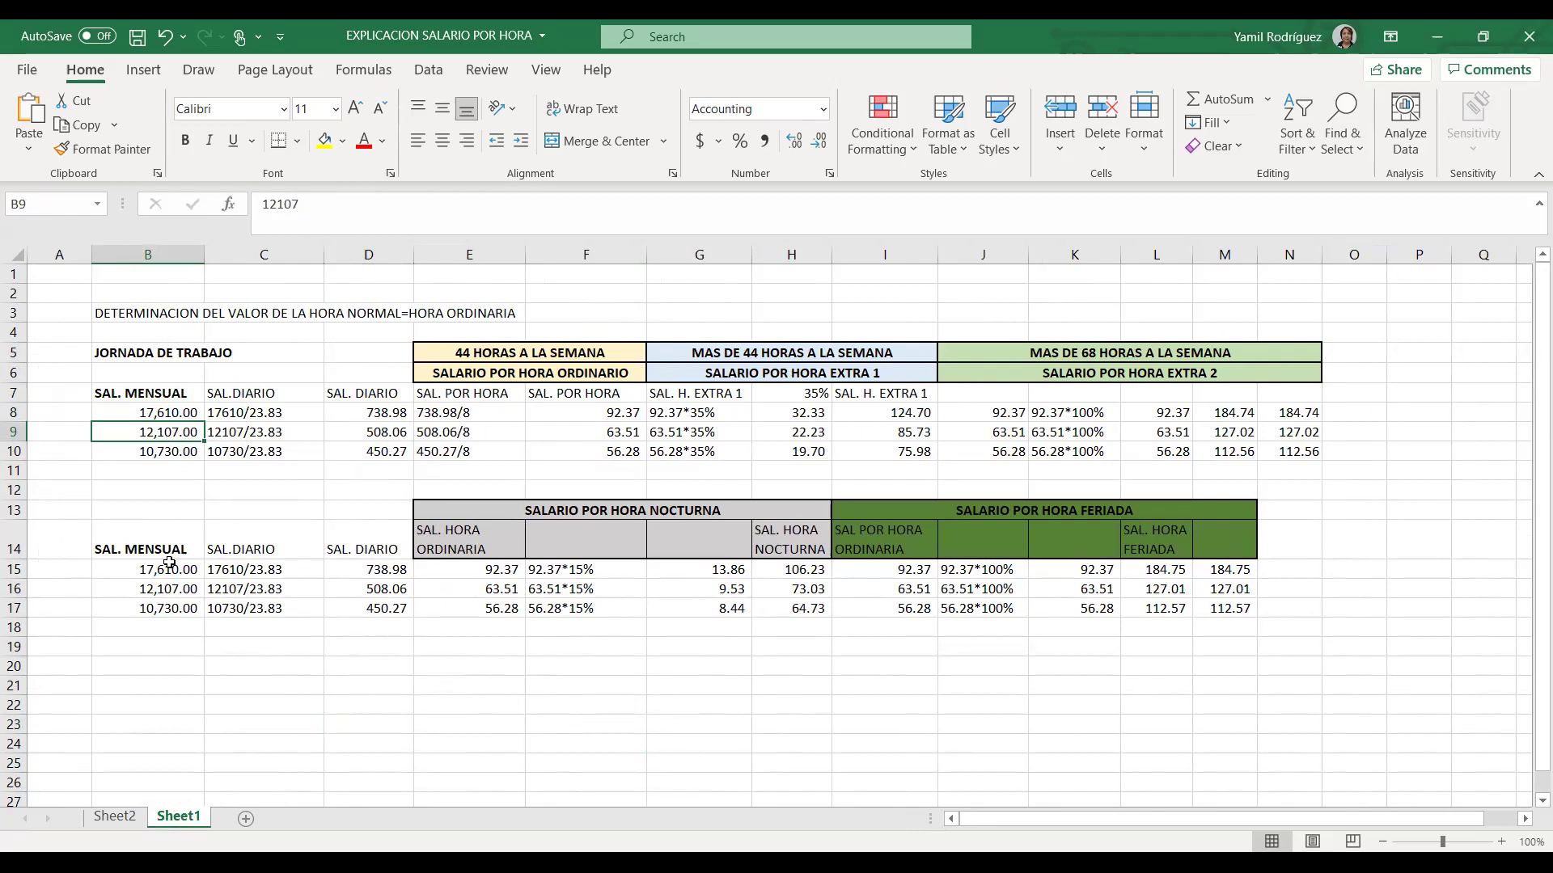
{"action": "left_click", "coordinate": [175, 452]}
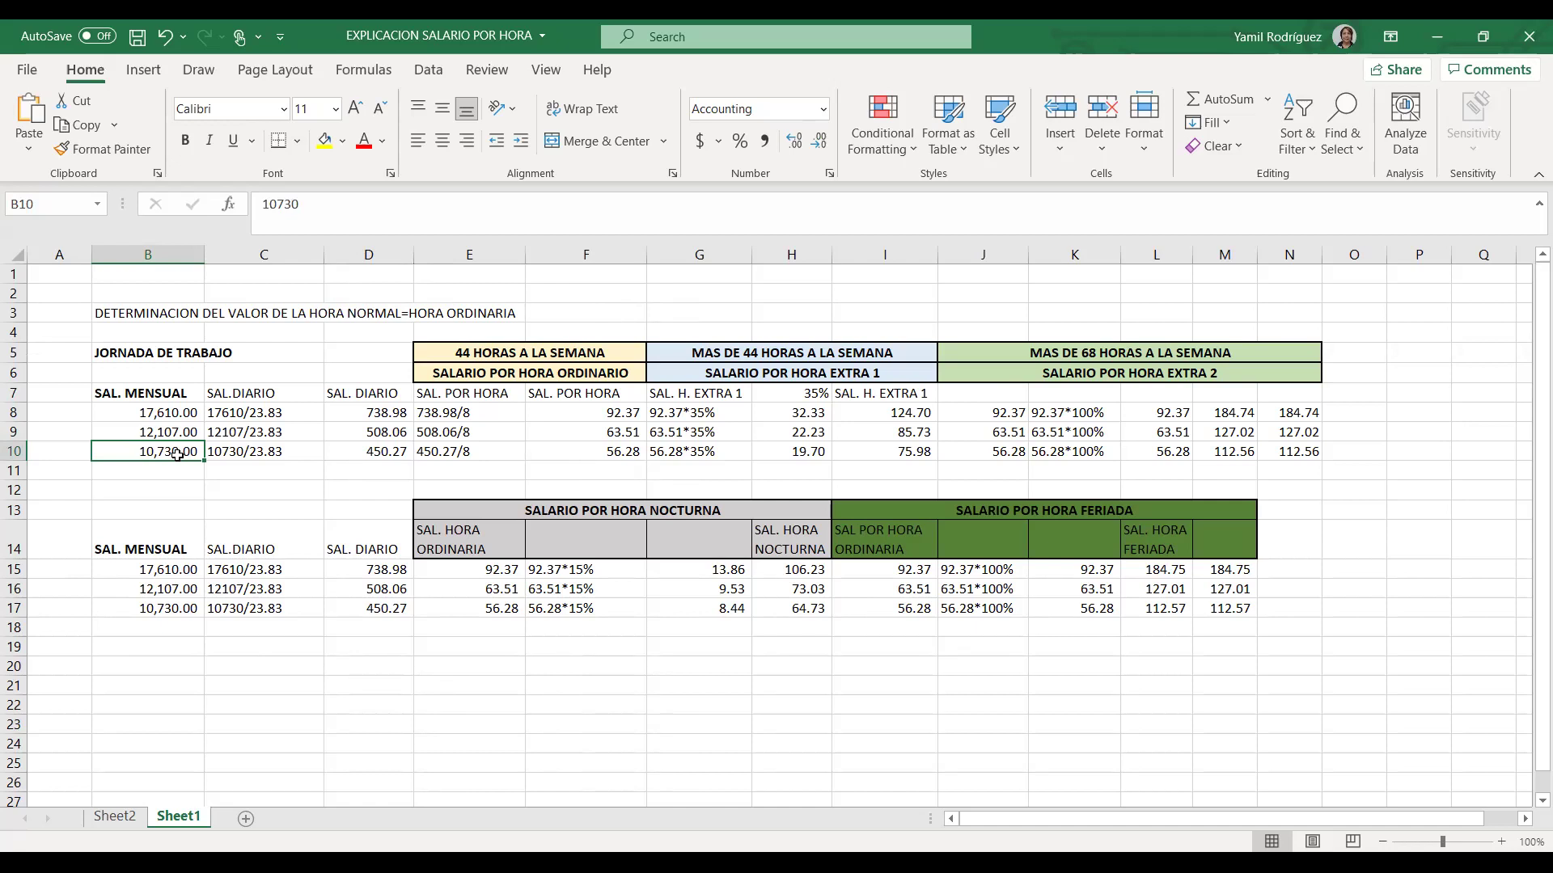
{"action": "left_click", "coordinate": [153, 410]}
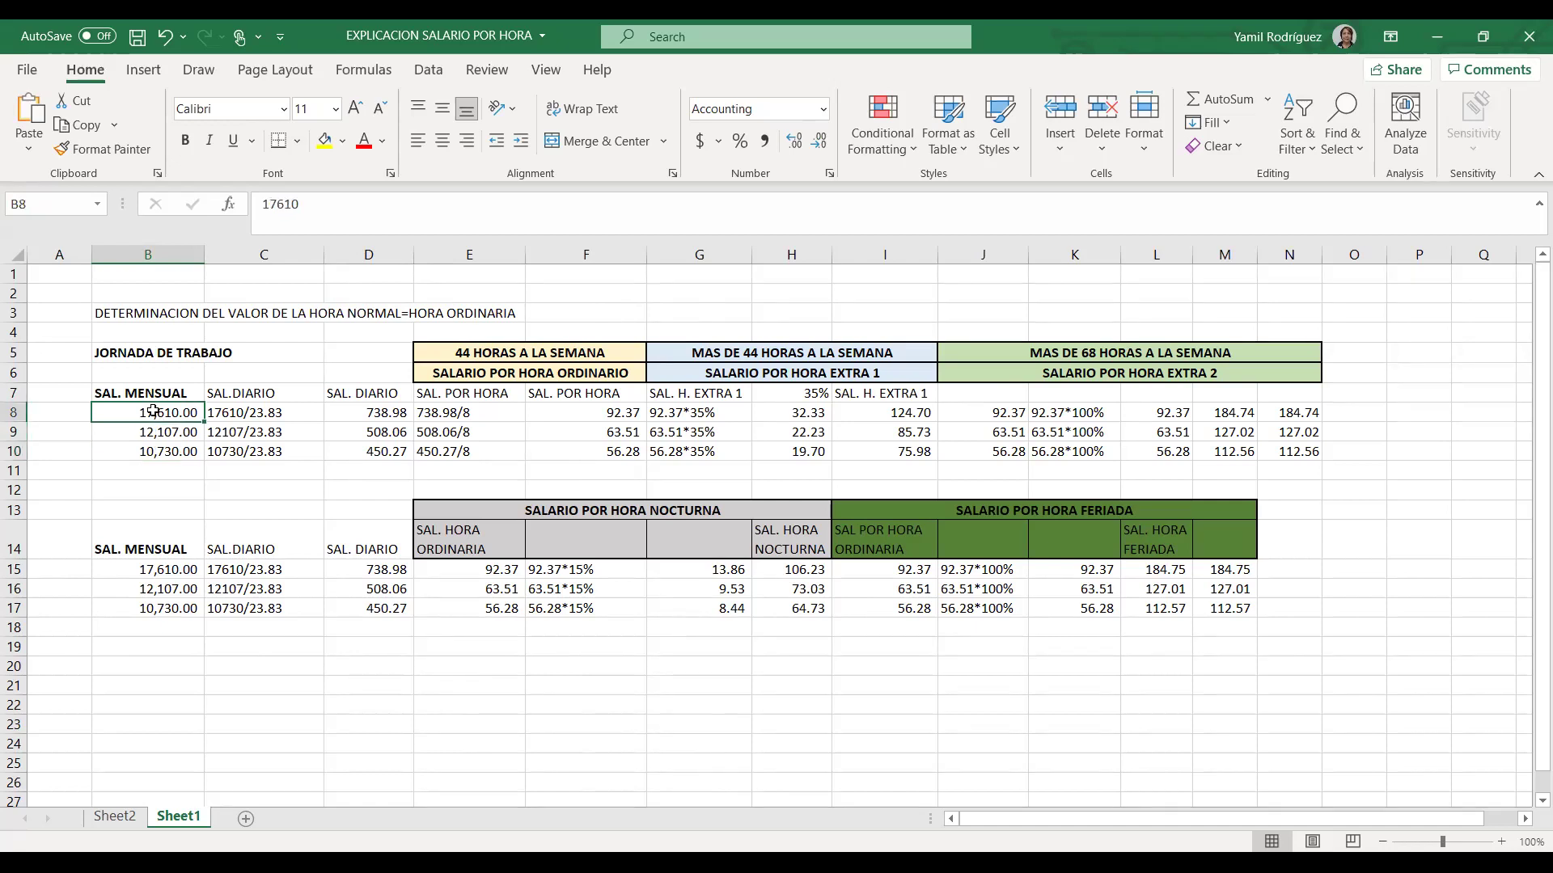
Examine row 8's division of the monthly salary by 23.83 and of the daily salary by 8 hours for ordinary hourly pay.
{"action": "left_click", "coordinate": [279, 413]}
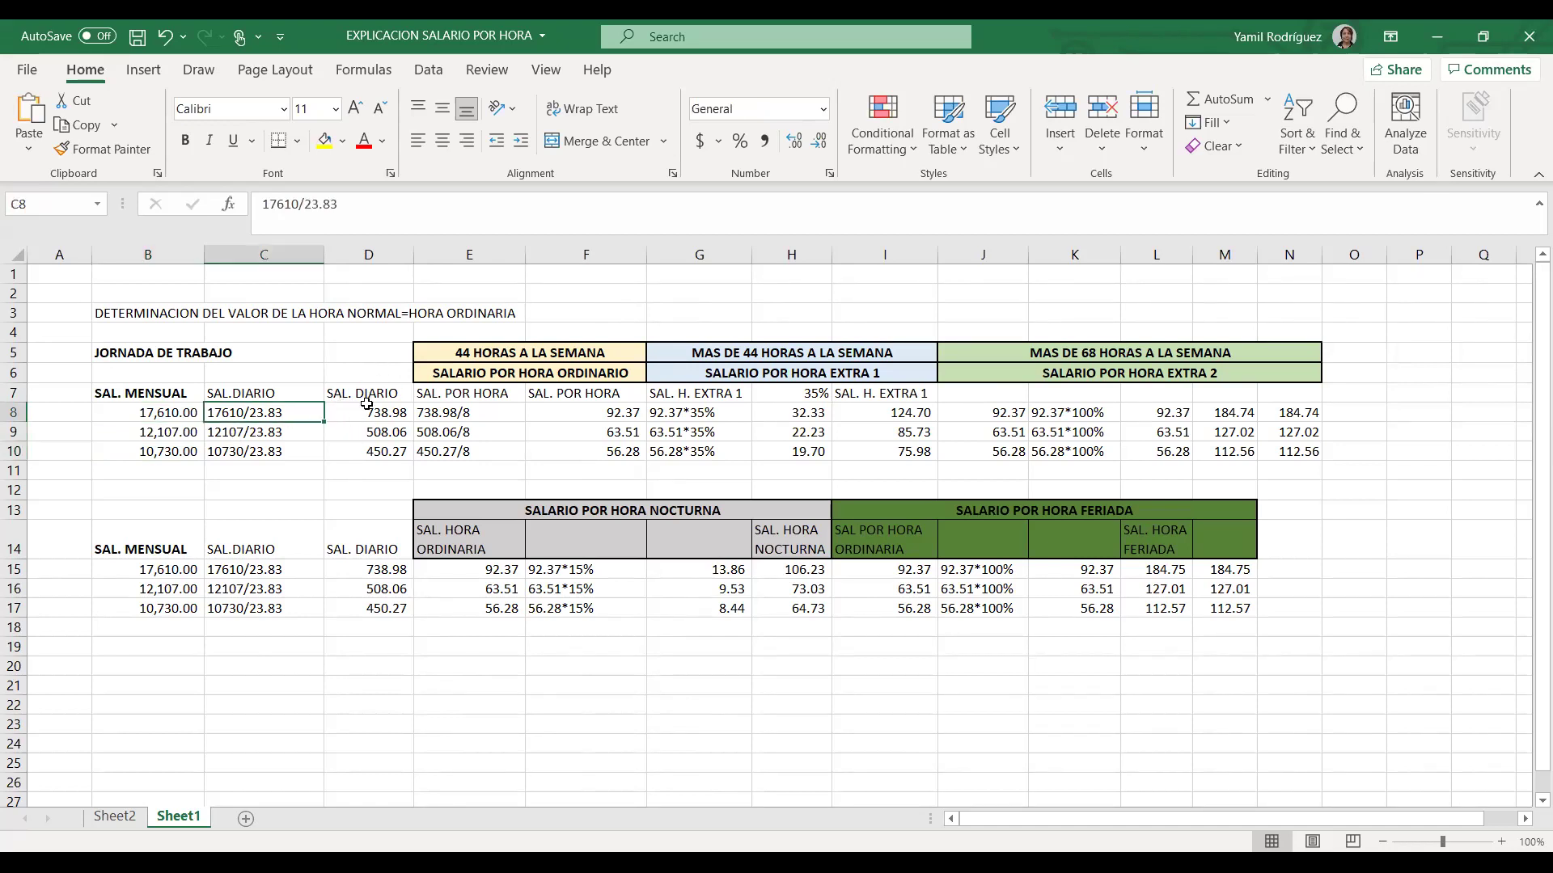
{"action": "left_click", "coordinate": [366, 413]}
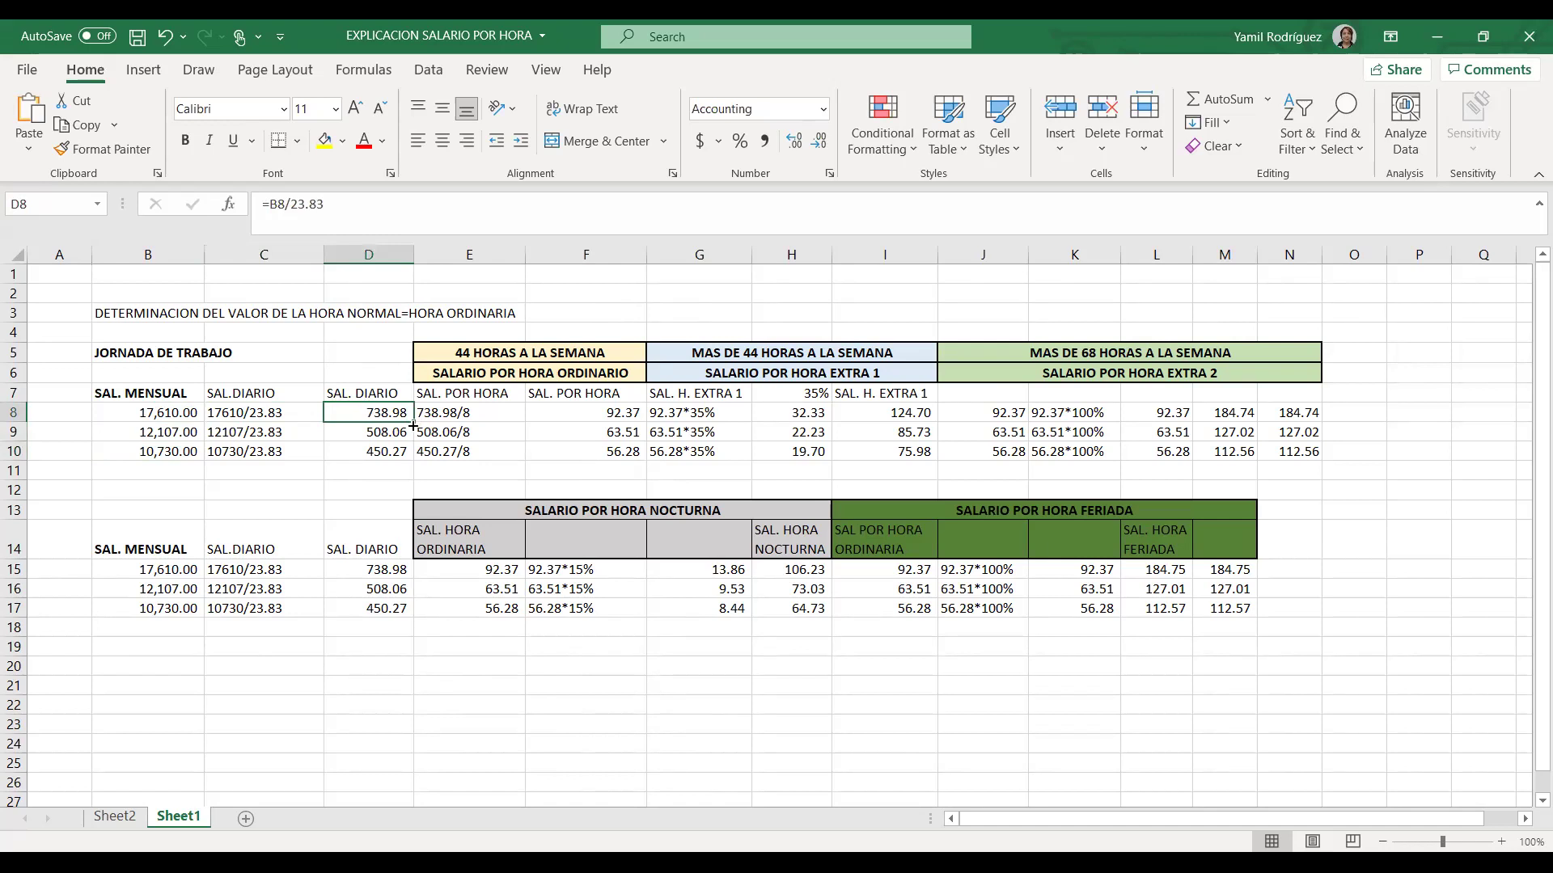
{"action": "left_click", "coordinate": [439, 410]}
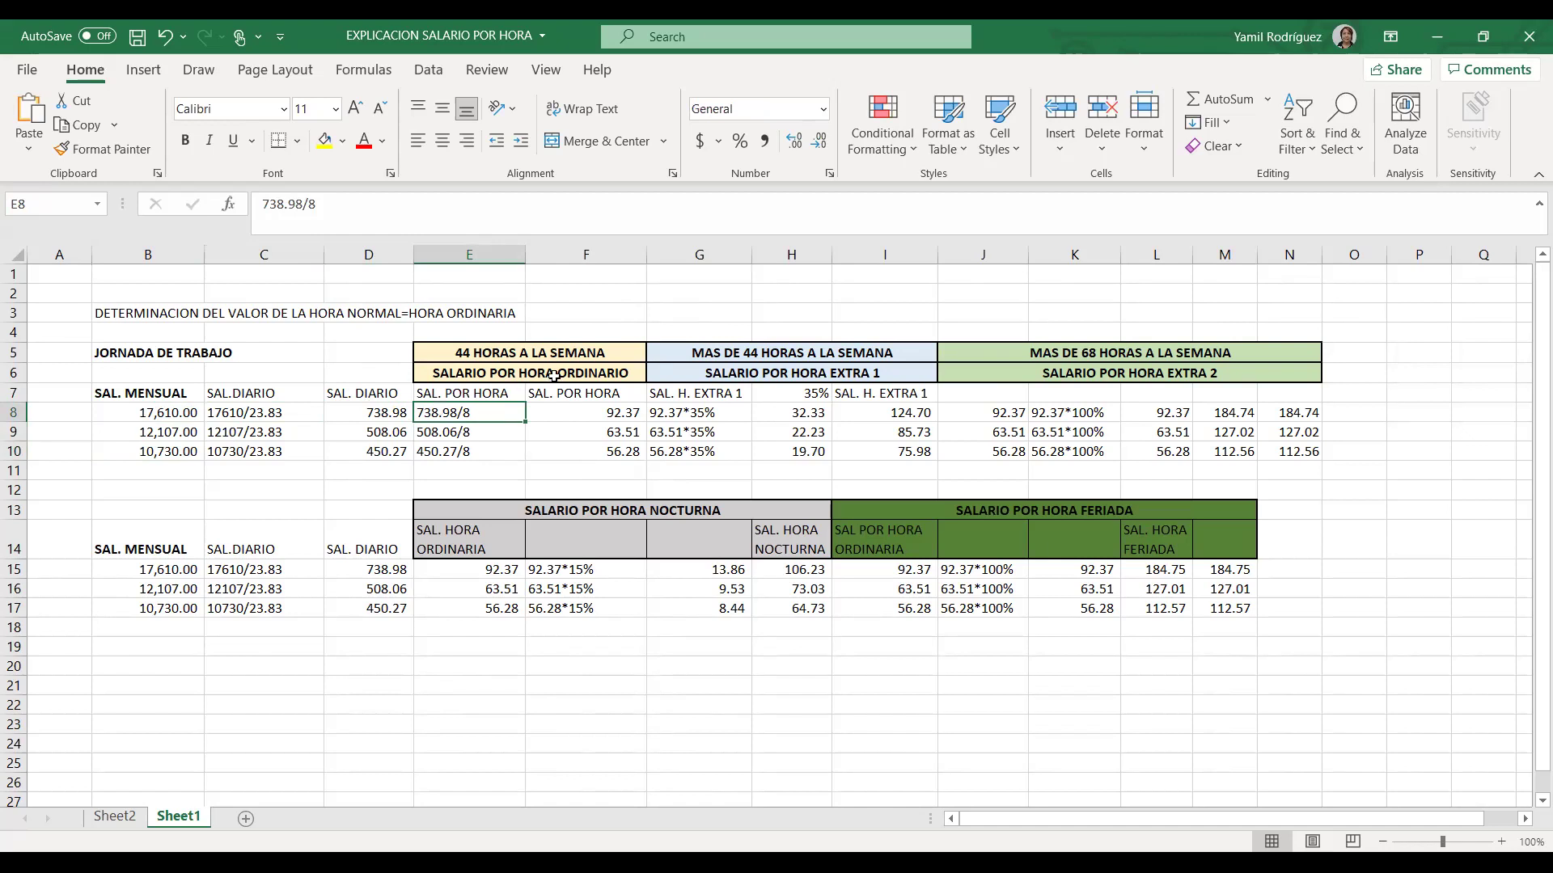
{"action": "left_click", "coordinate": [565, 413]}
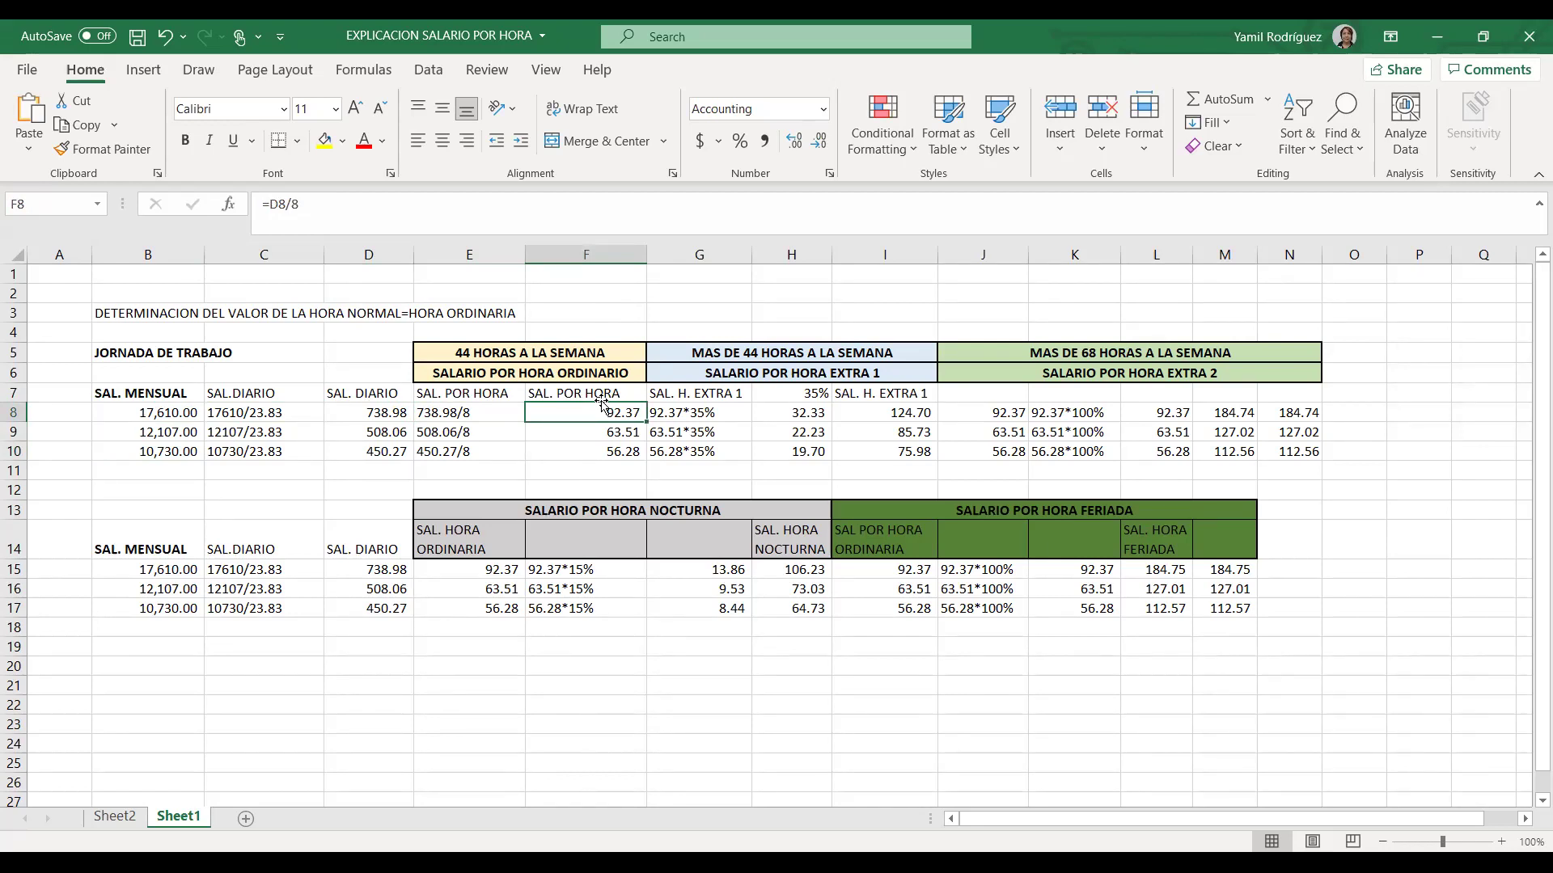
Examine row 8's first overtime rate, tracing the 35% surcharge in H8 and its addition to the ordinary hourly pay in I8.
{"action": "left_click", "coordinate": [732, 412]}
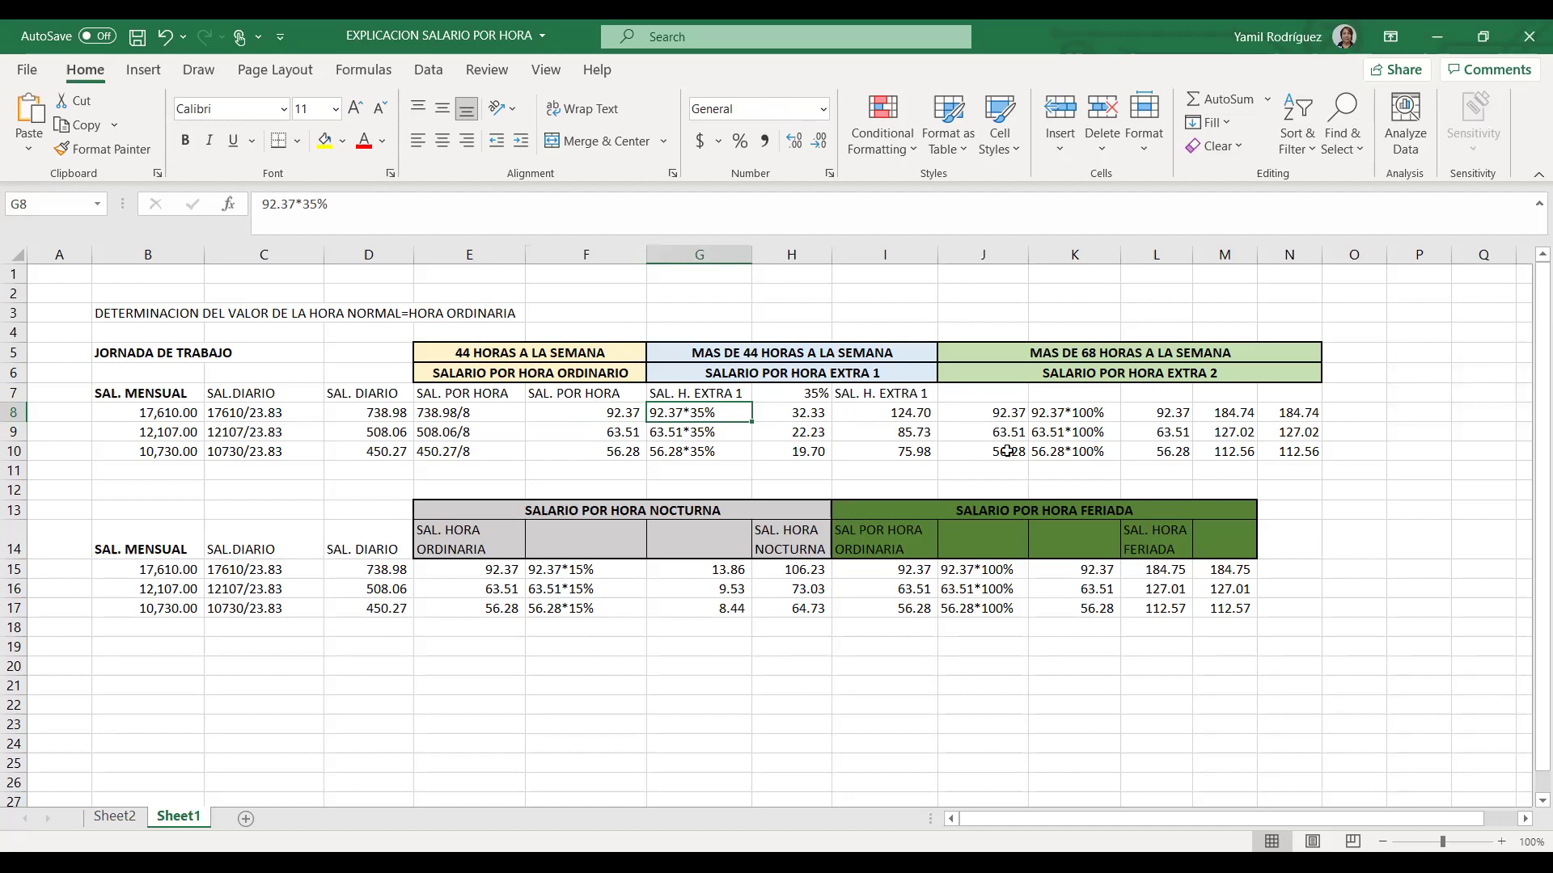
{"action": "left_click", "coordinate": [791, 416]}
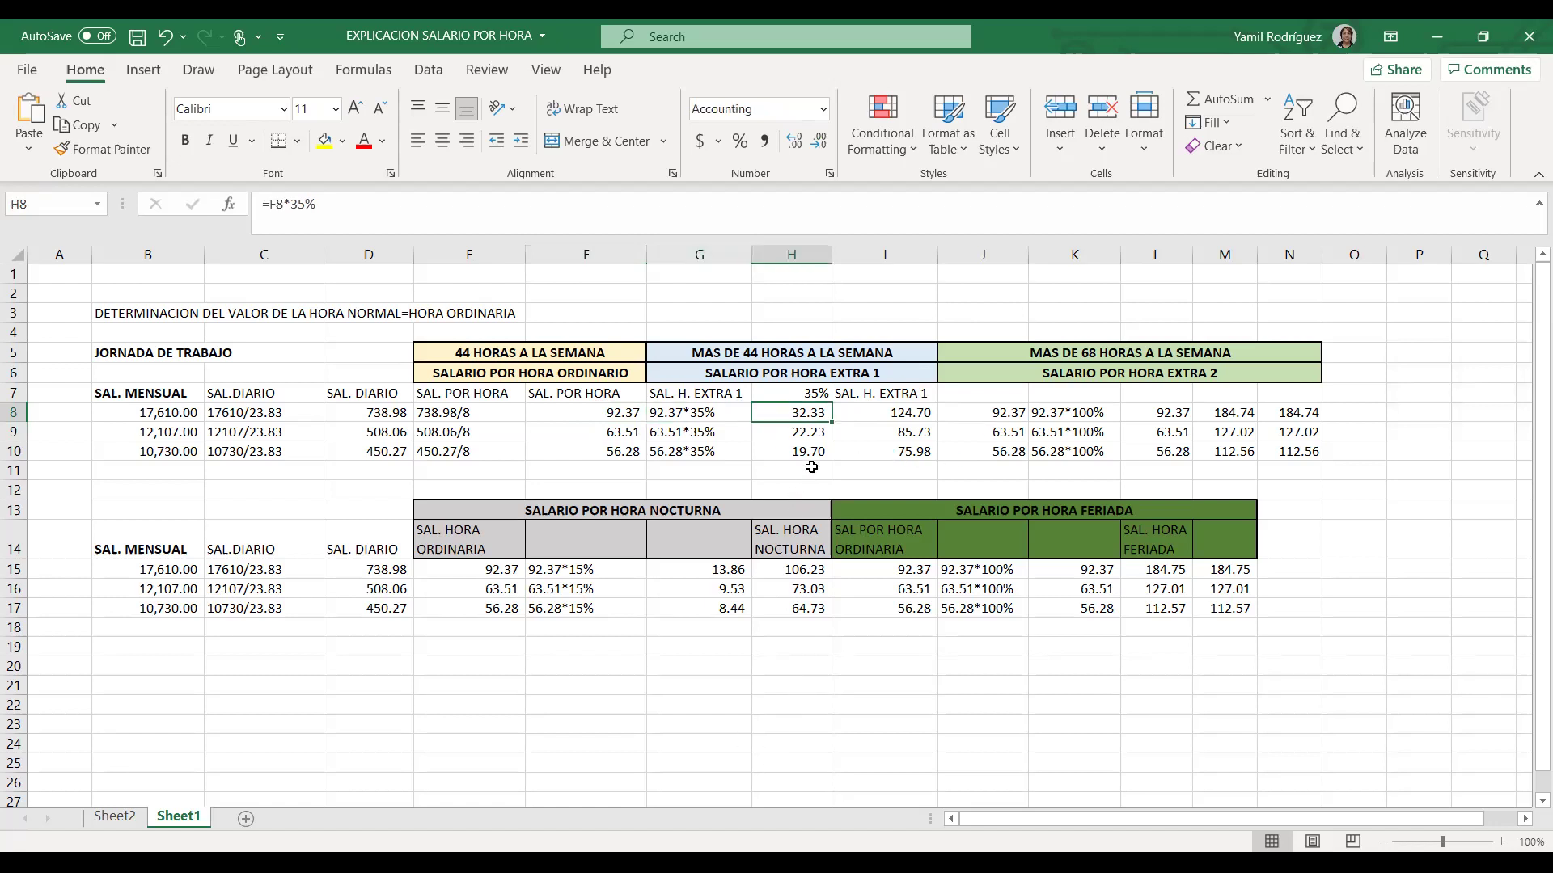
{"action": "left_click", "coordinate": [614, 421]}
{"action": "left_click", "coordinate": [765, 413]}
{"action": "left_click", "coordinate": [894, 415]}
{"action": "double_click", "coordinate": [894, 415]}
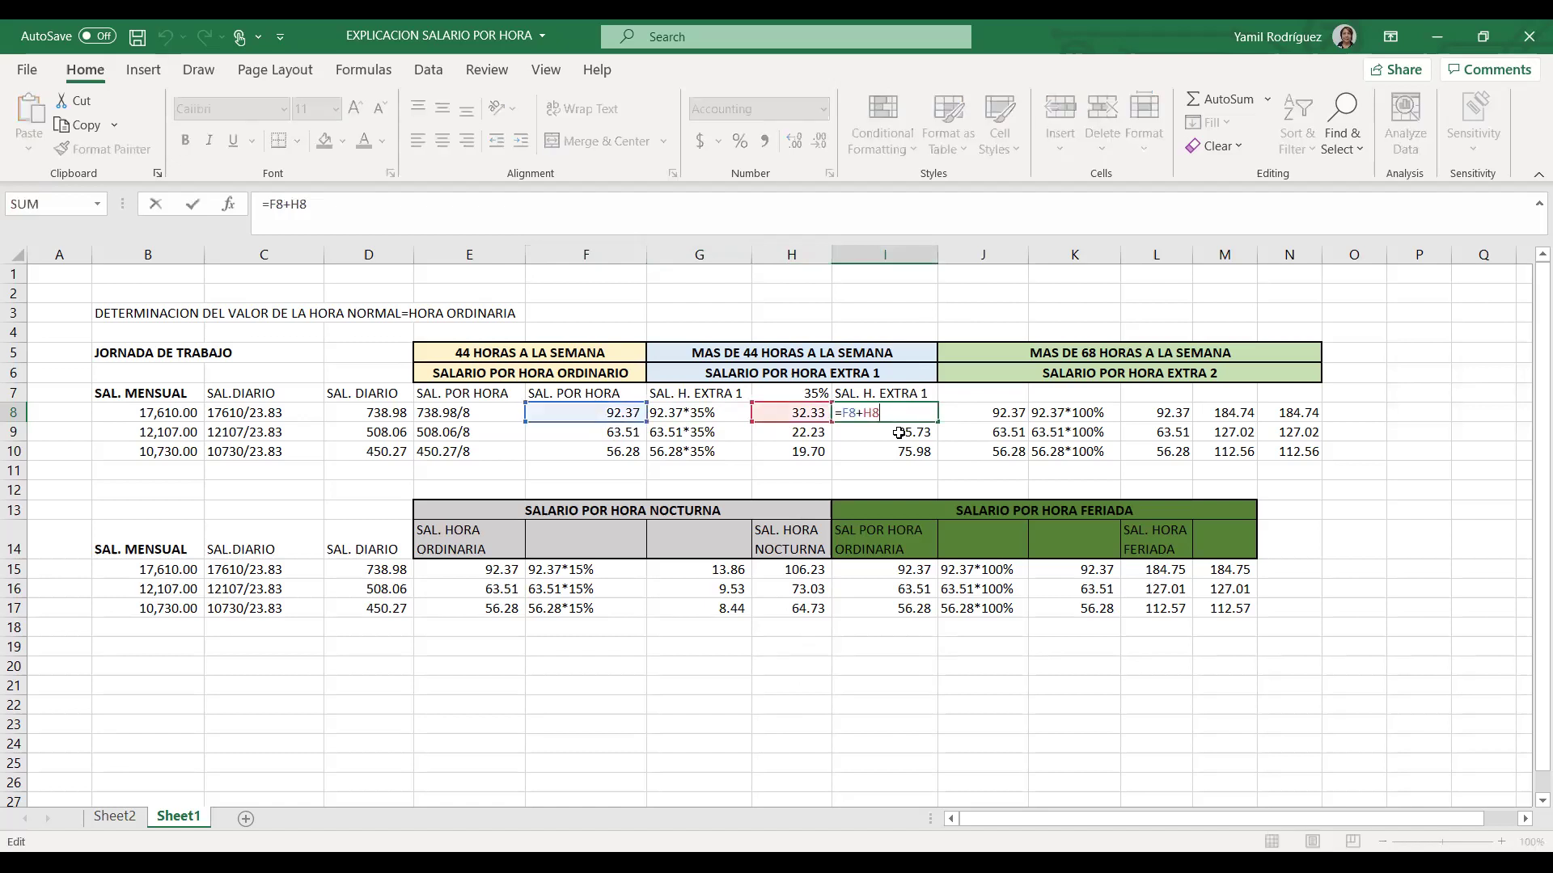
{"action": "left_click", "coordinate": [599, 471]}
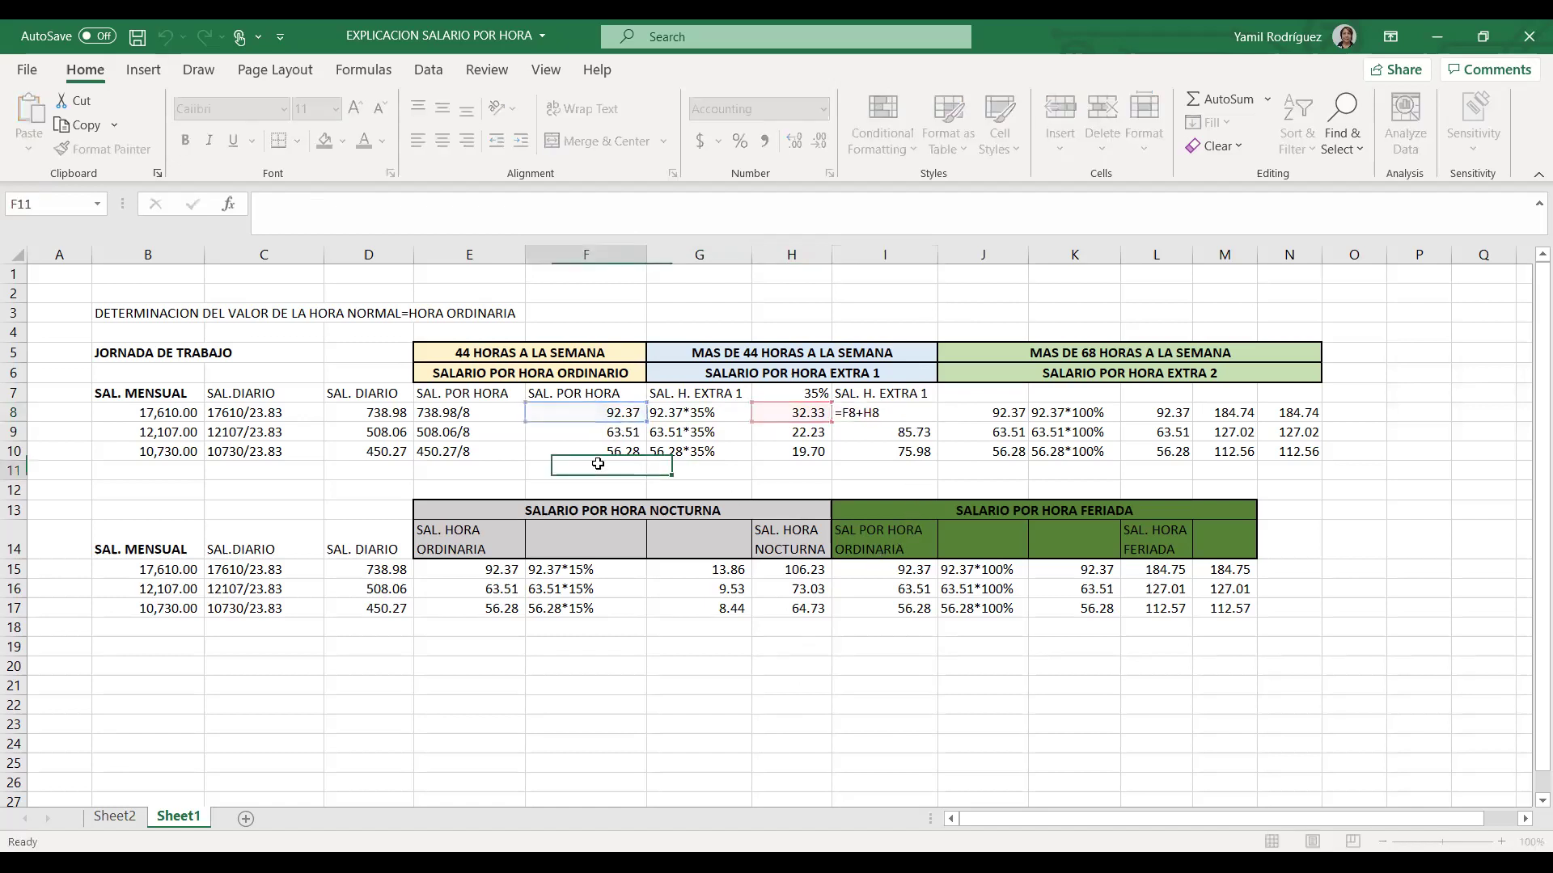
{"action": "left_click", "coordinate": [600, 412]}
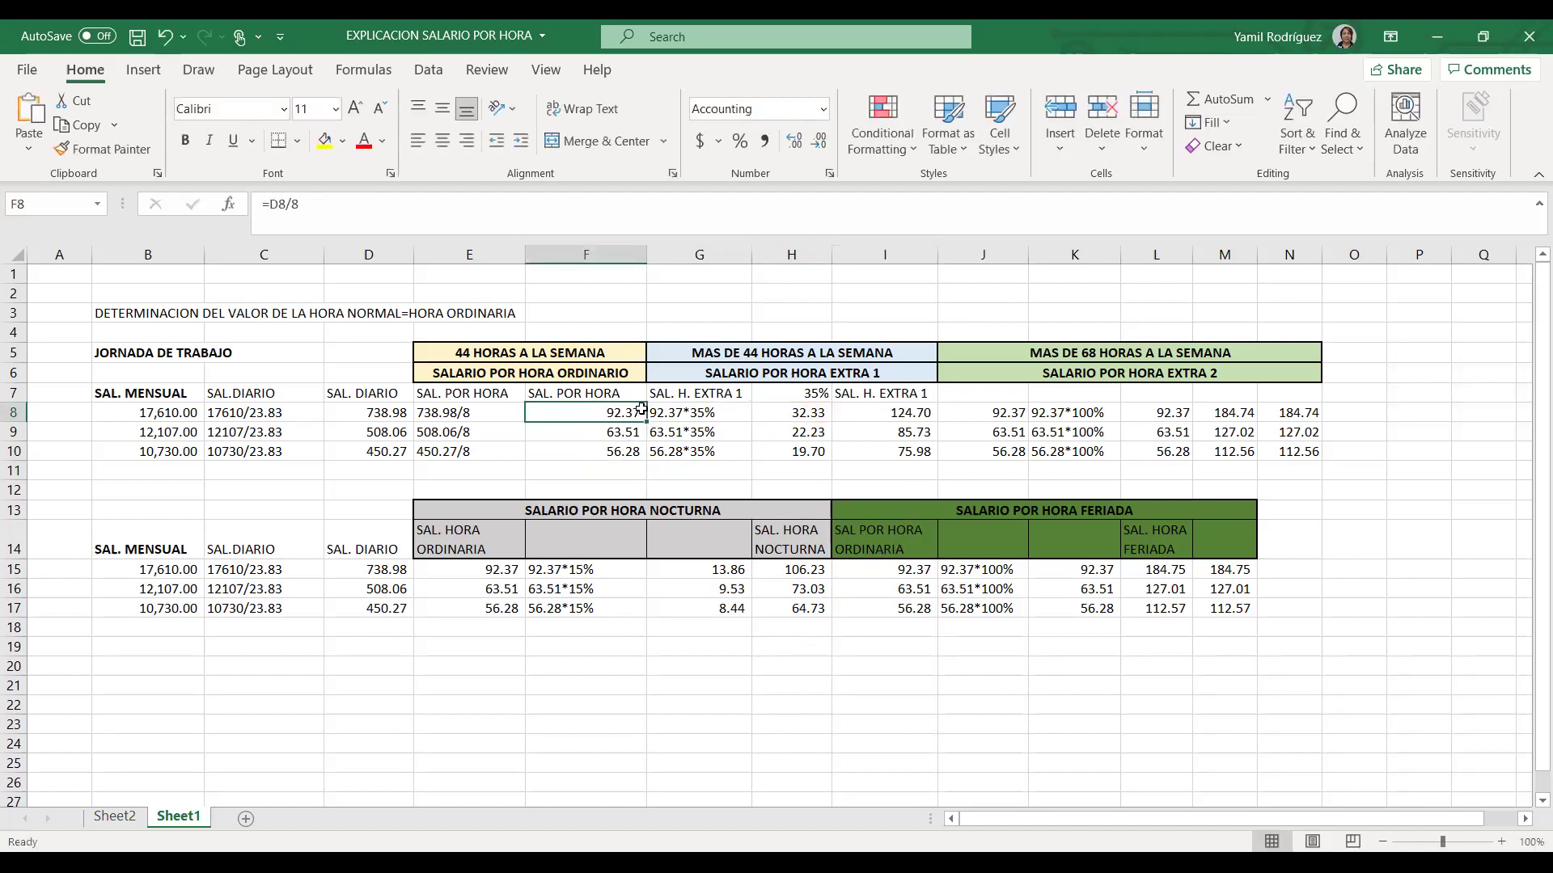
{"action": "left_click", "coordinate": [766, 415]}
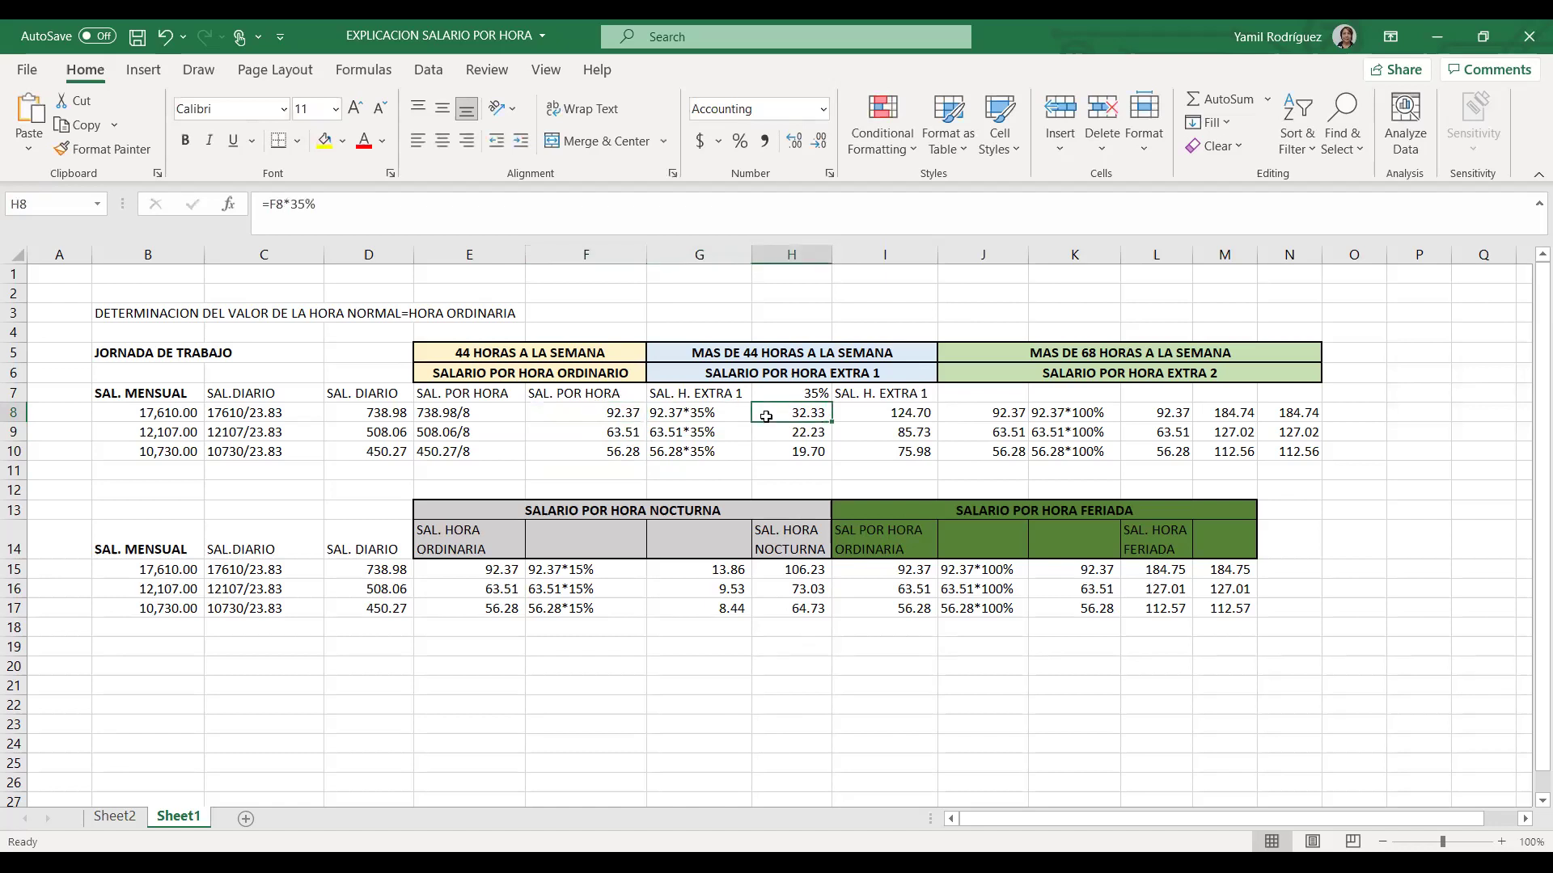
{"action": "left_click", "coordinate": [865, 415]}
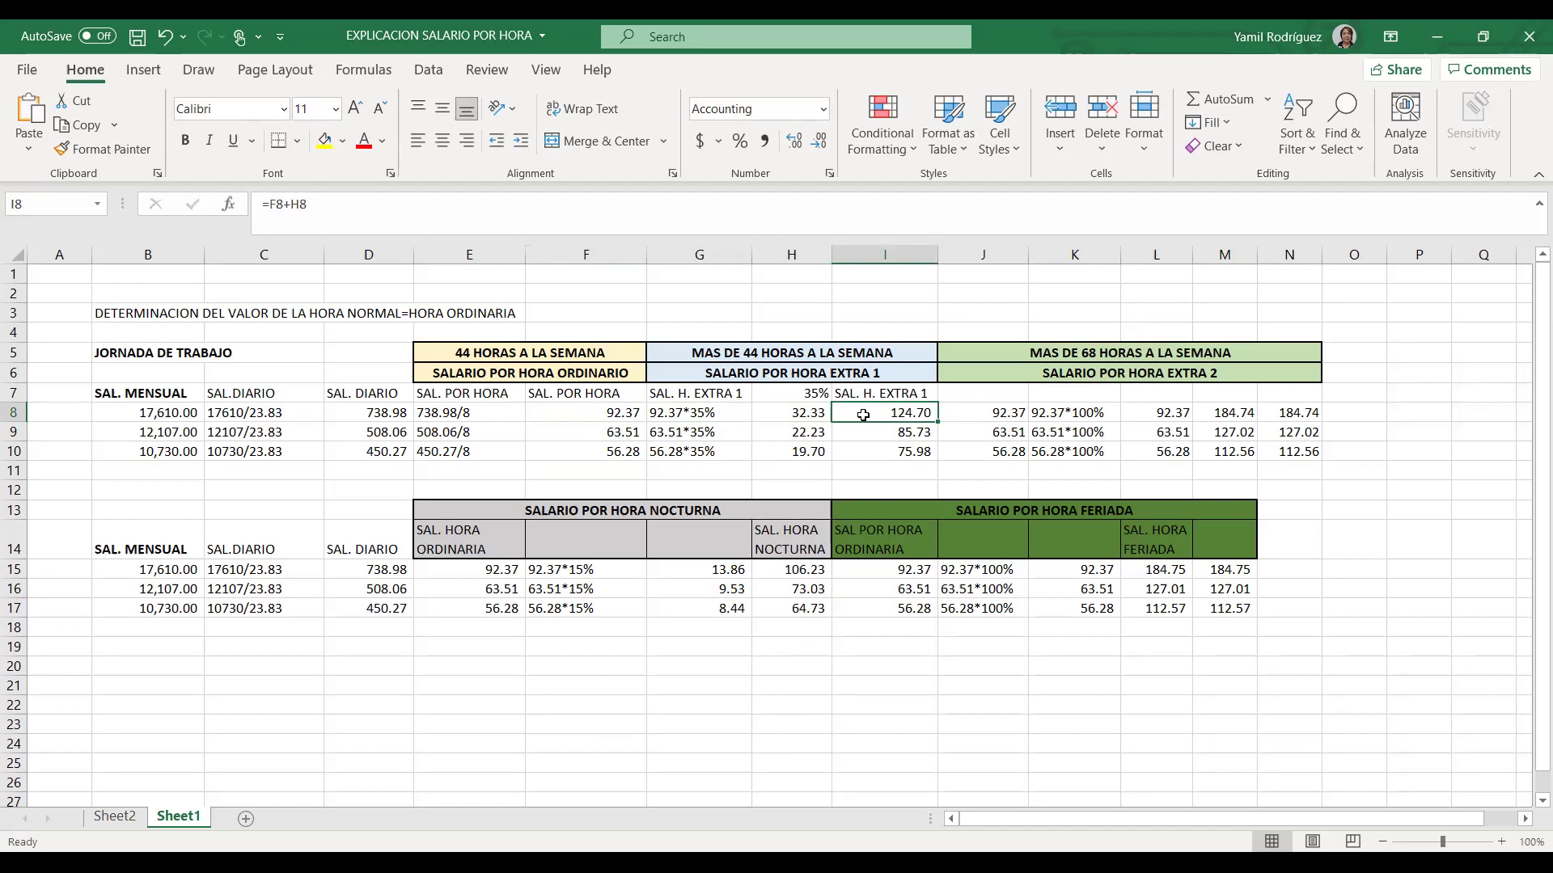
Examine row 8's second overtime rate for more than 68 hours, tracing the 100% surcharge and the sum formula in M8.
{"action": "left_click", "coordinate": [1016, 413]}
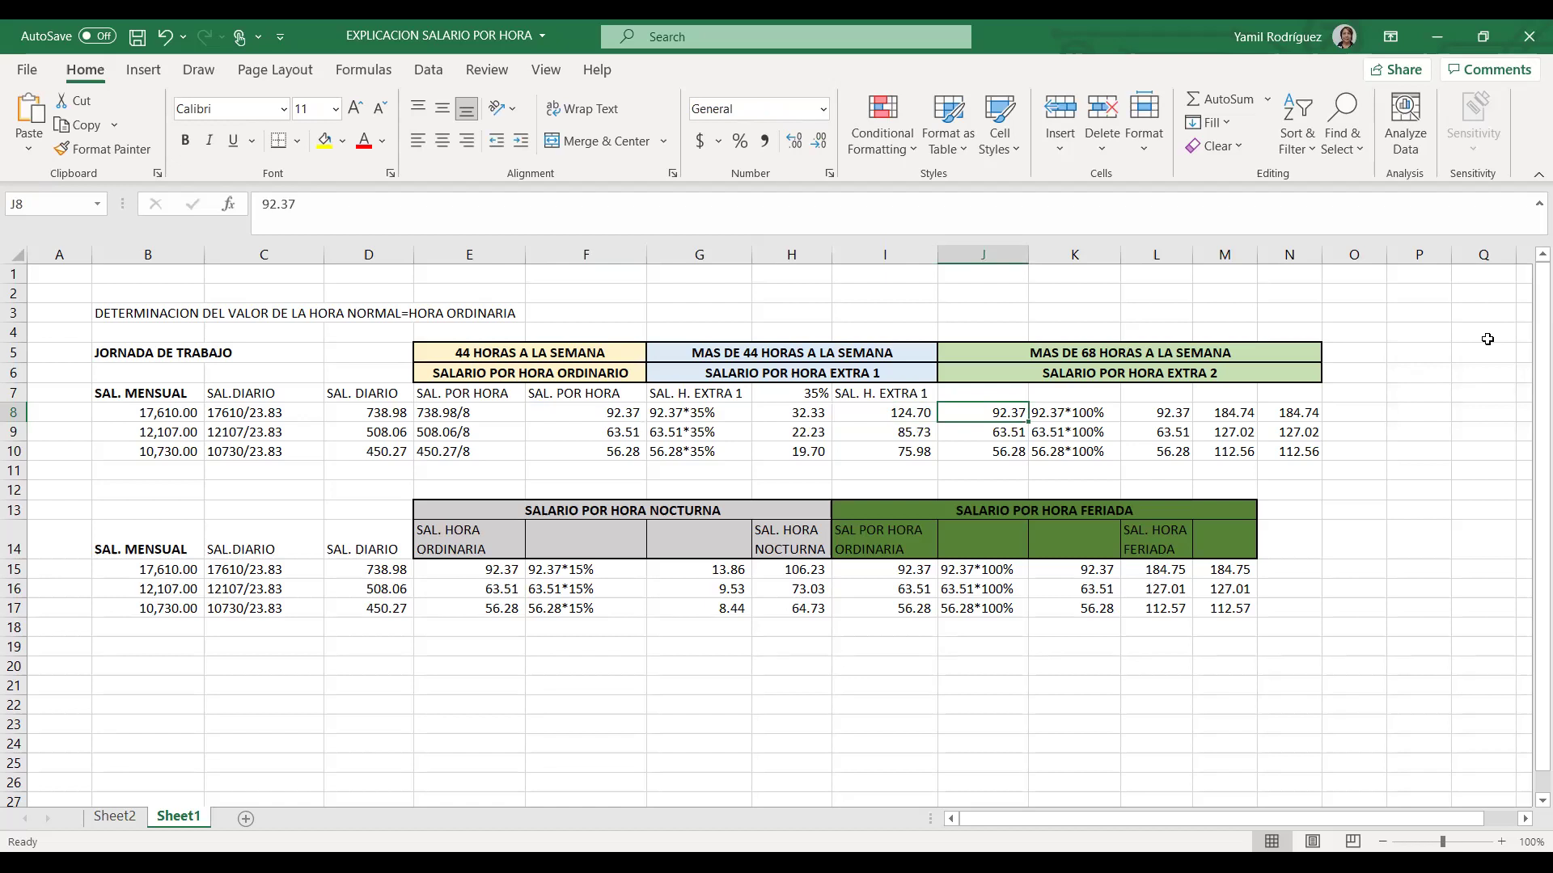
{"action": "left_click", "coordinate": [631, 419]}
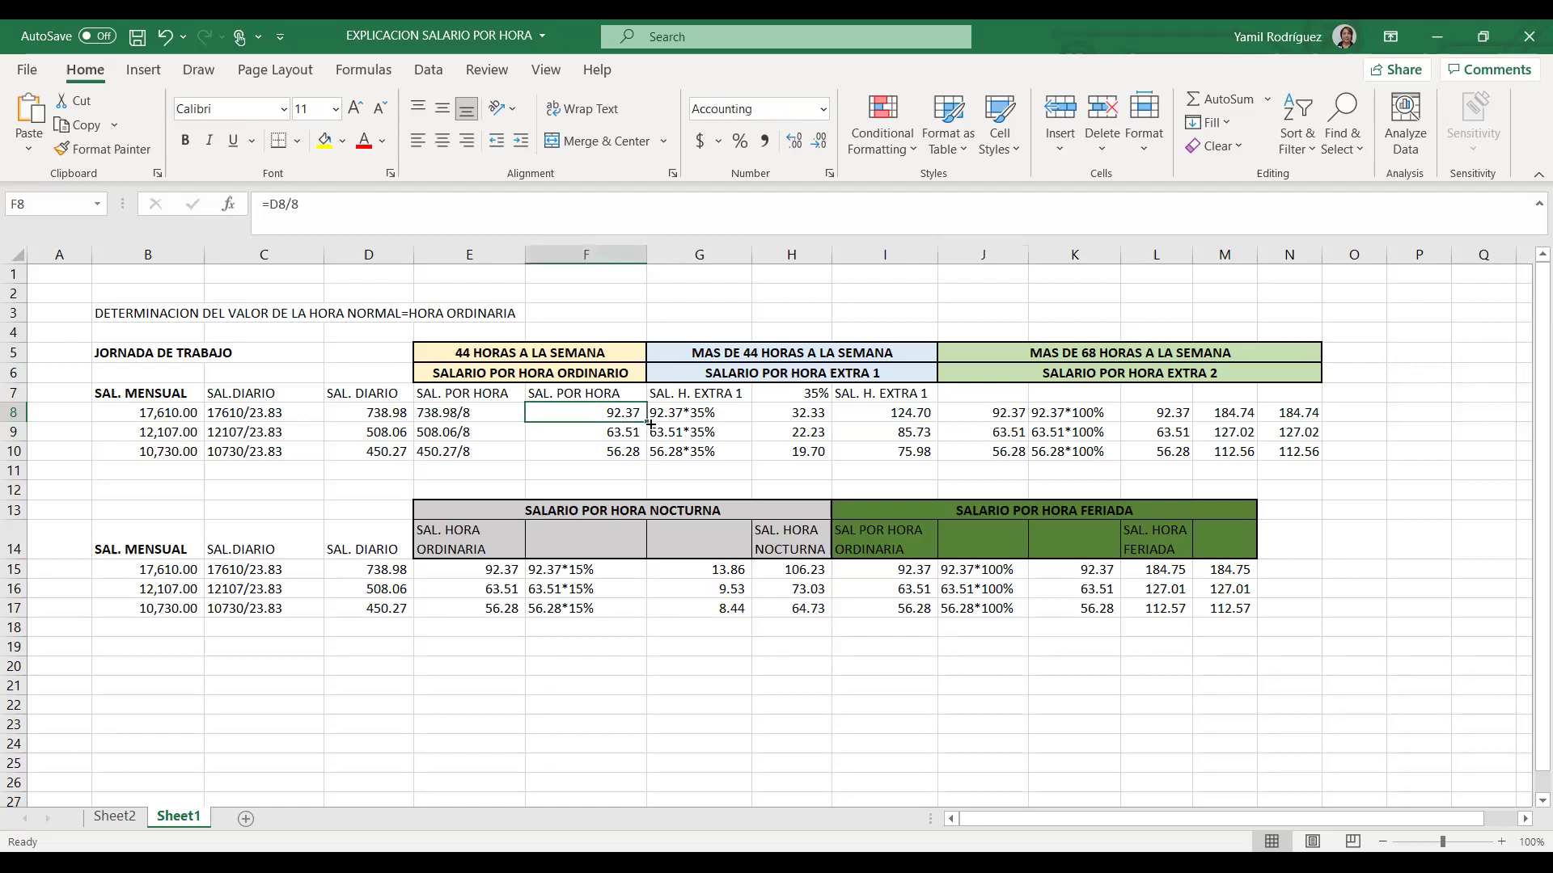
{"action": "left_click", "coordinate": [990, 414]}
{"action": "left_click", "coordinate": [1059, 413]}
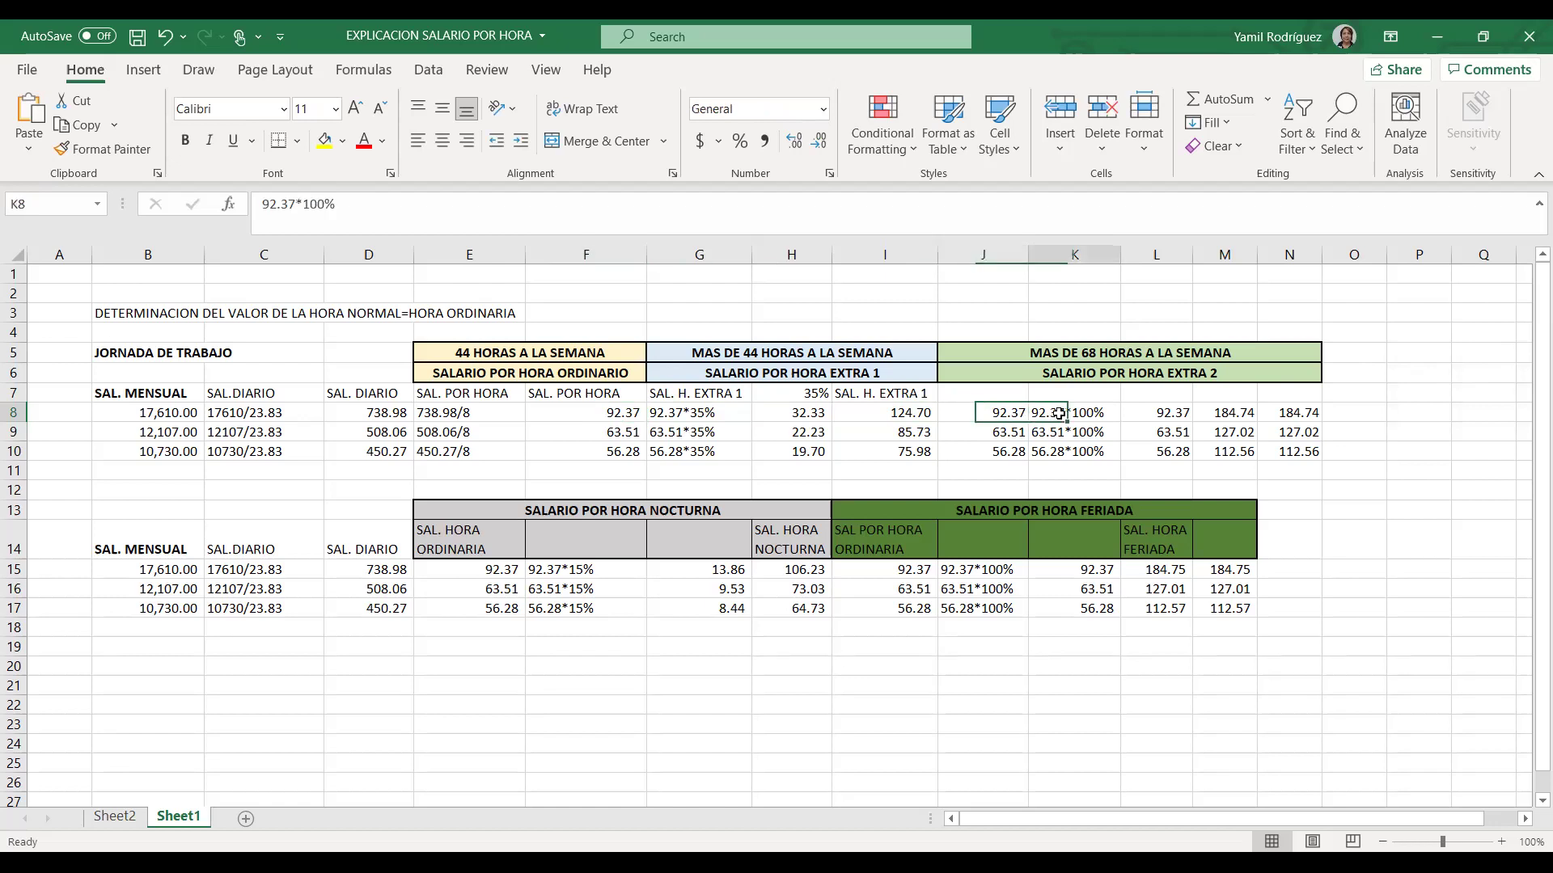
{"action": "left_click", "coordinate": [1155, 419]}
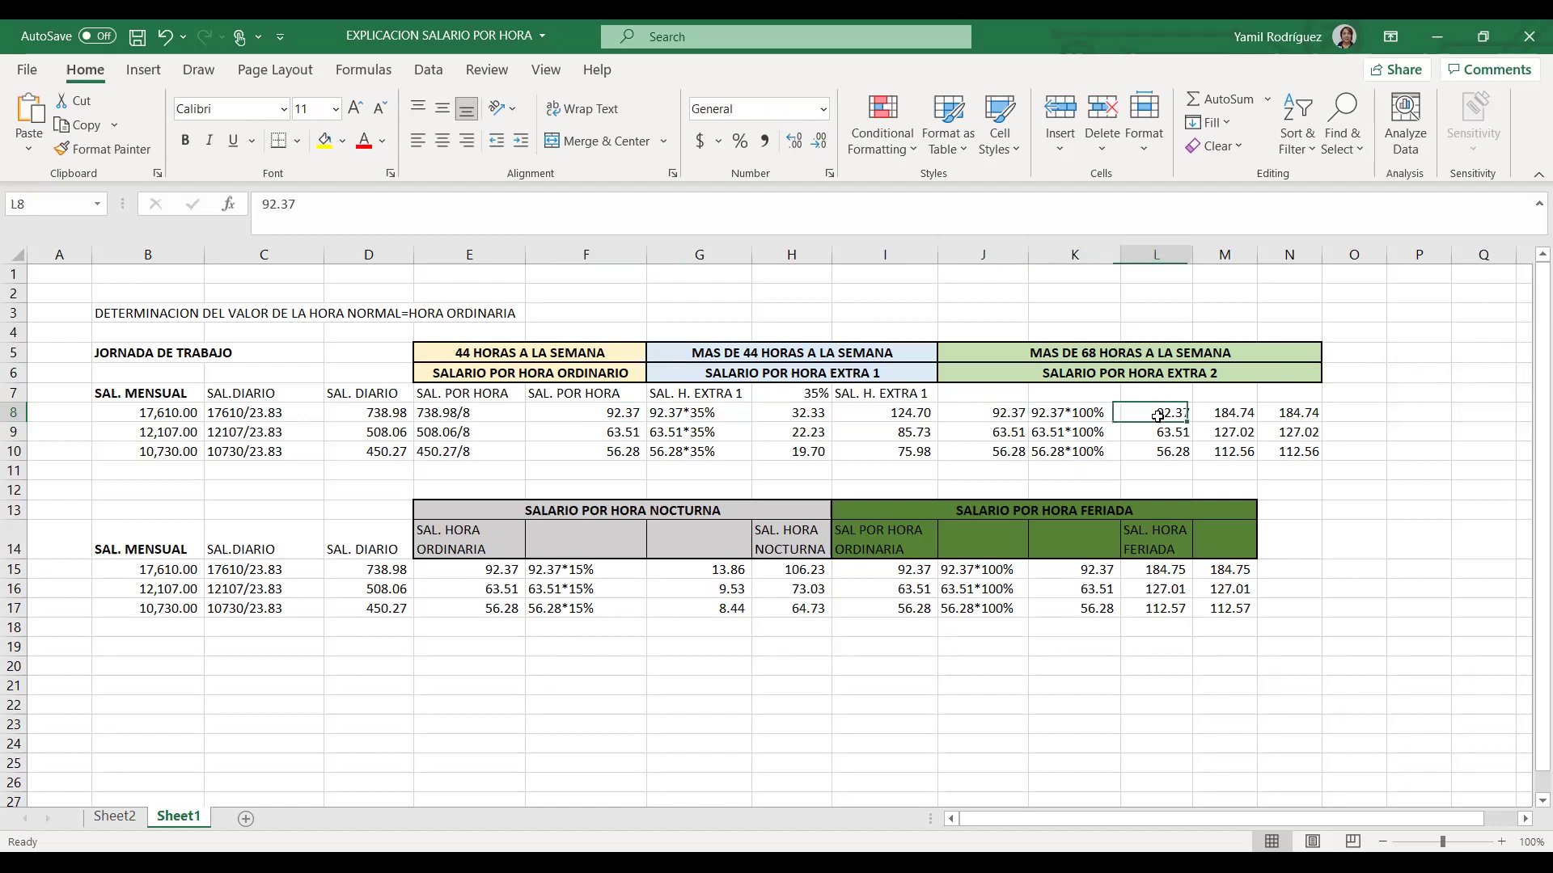
{"action": "left_click", "coordinate": [1226, 418]}
{"action": "key", "text": "F2"}
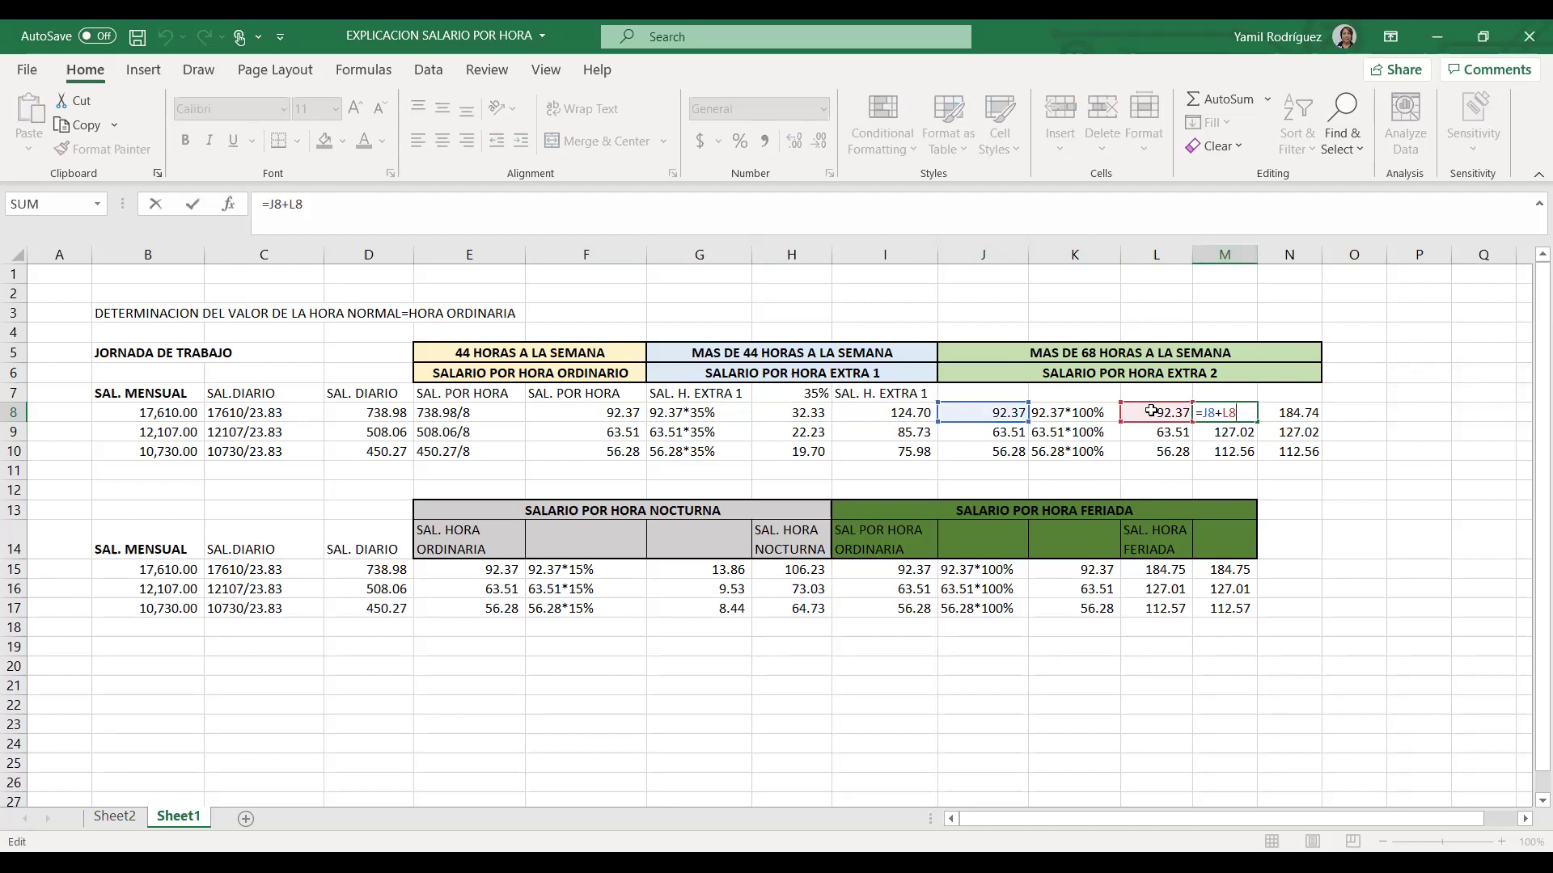
{"action": "left_click", "coordinate": [1444, 508]}
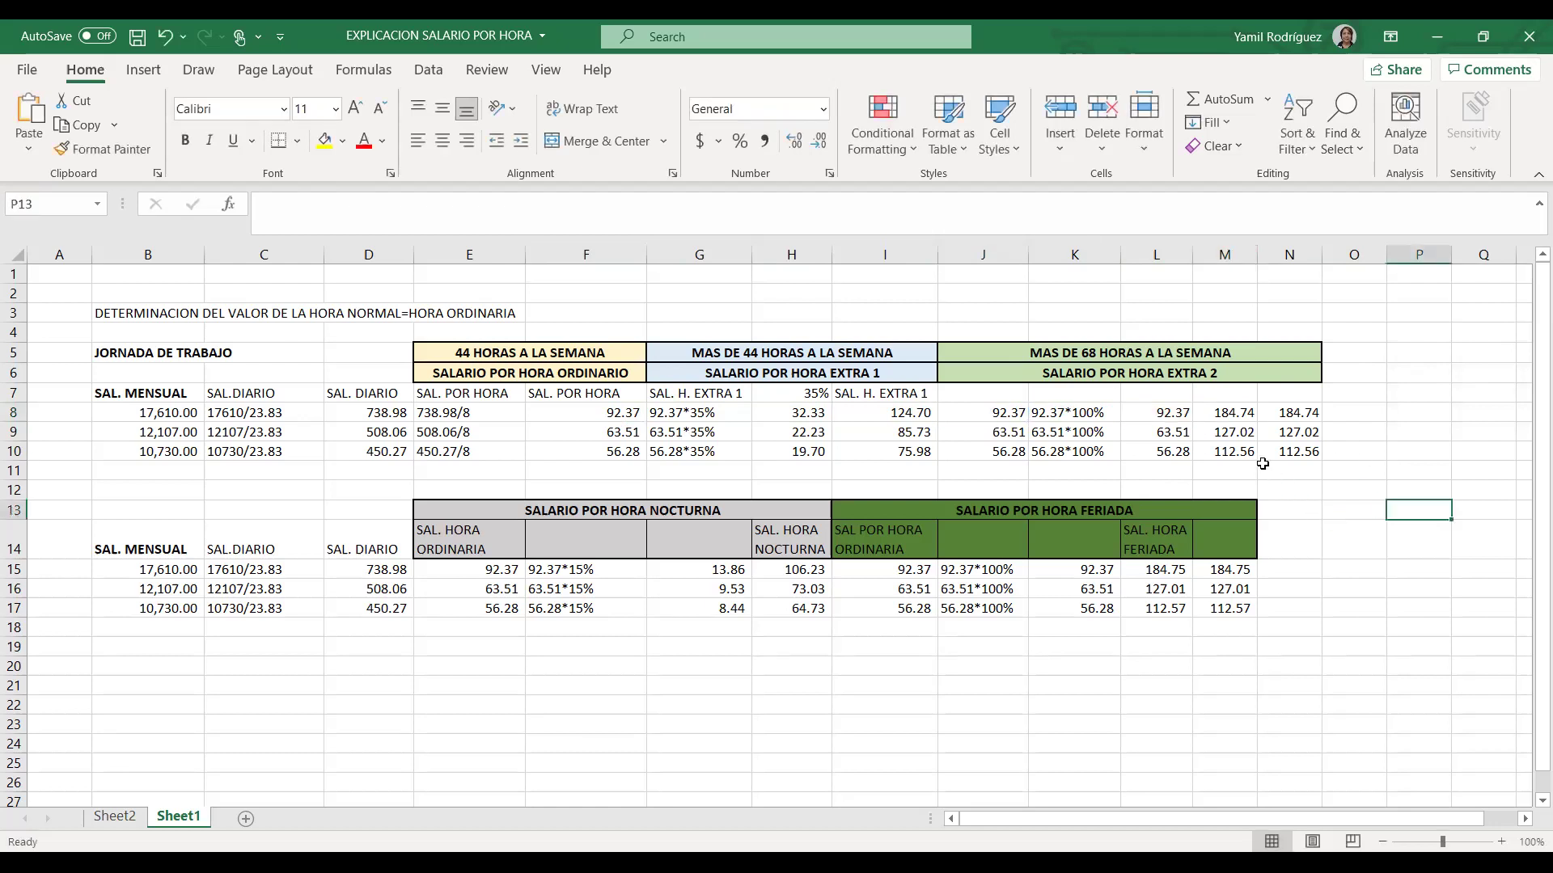
{"action": "left_click", "coordinate": [1253, 413]}
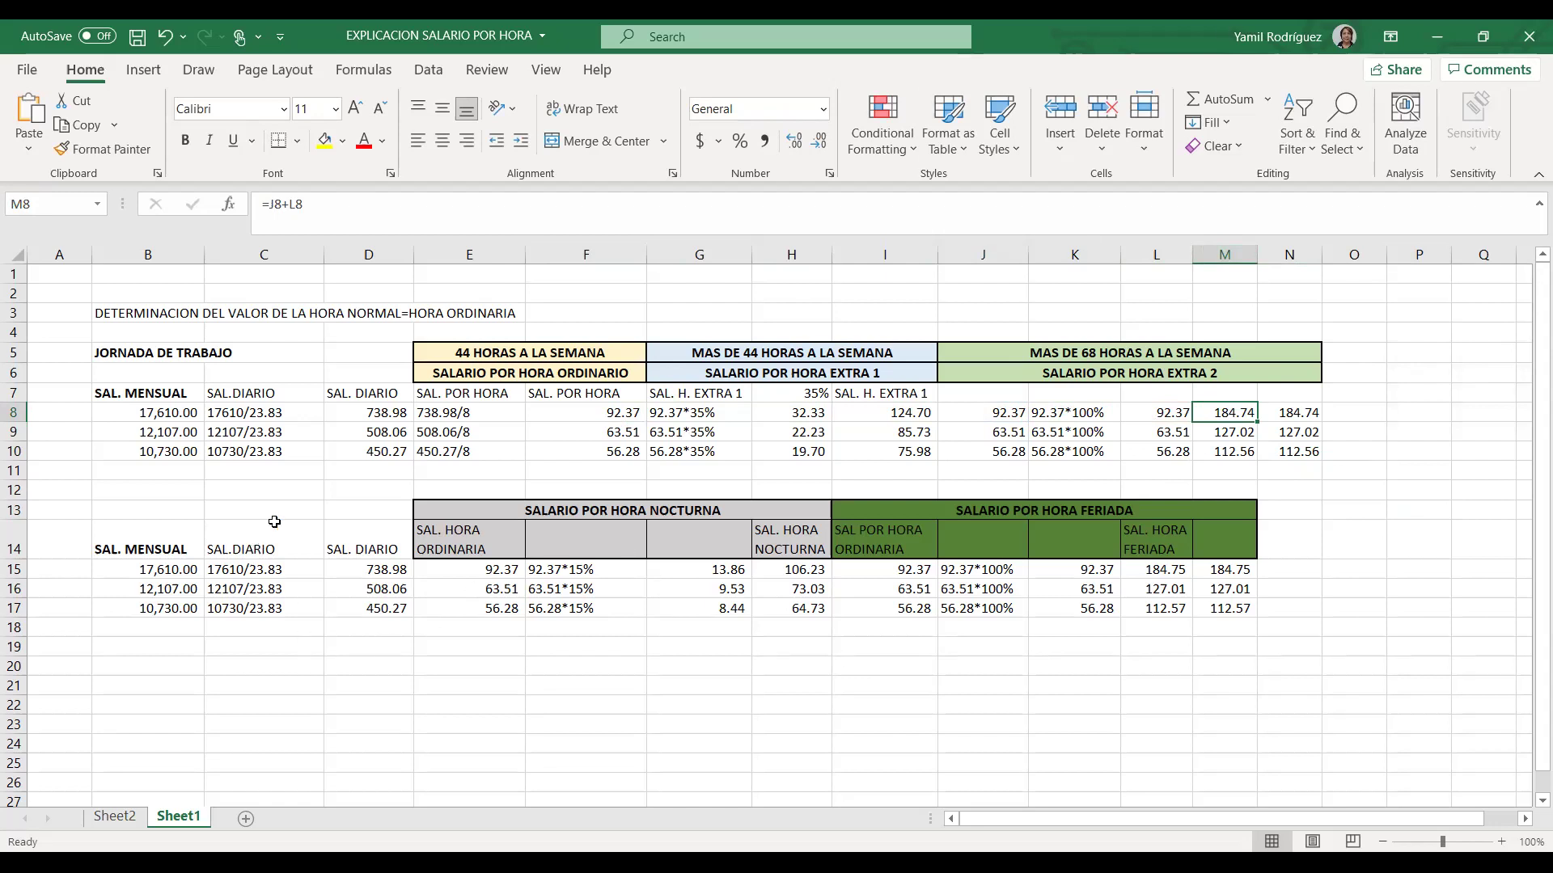
Review the daily salaries in D9:D10 and the monthly salaries in B15:B16 of the lower table.
{"action": "left_click", "coordinate": [386, 431]}
{"action": "left_click", "coordinate": [382, 455]}
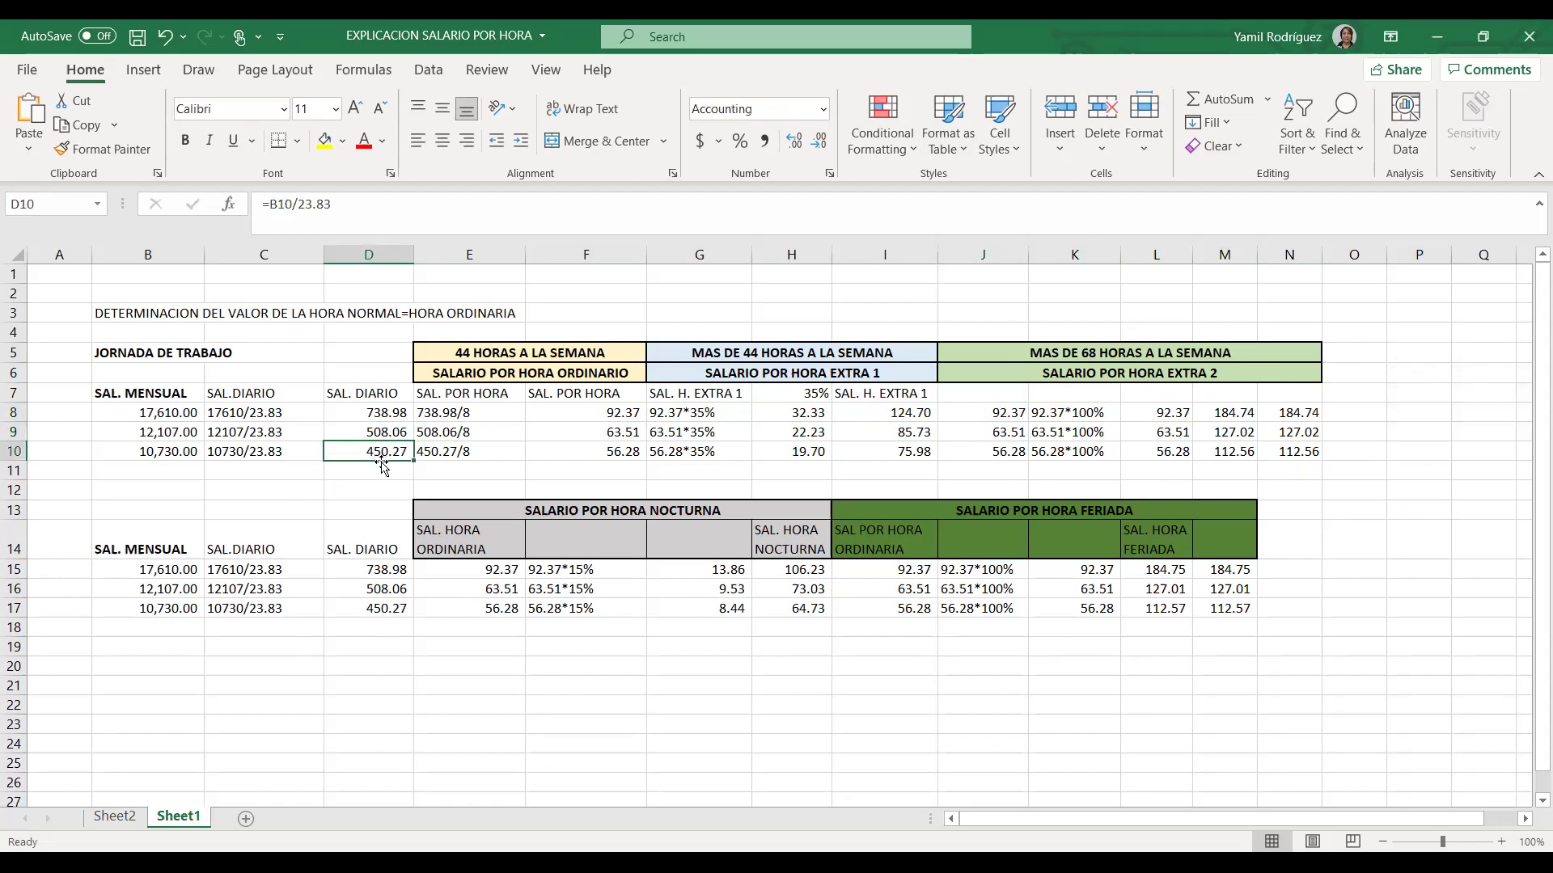
{"action": "left_click", "coordinate": [189, 574]}
{"action": "left_click", "coordinate": [186, 595]}
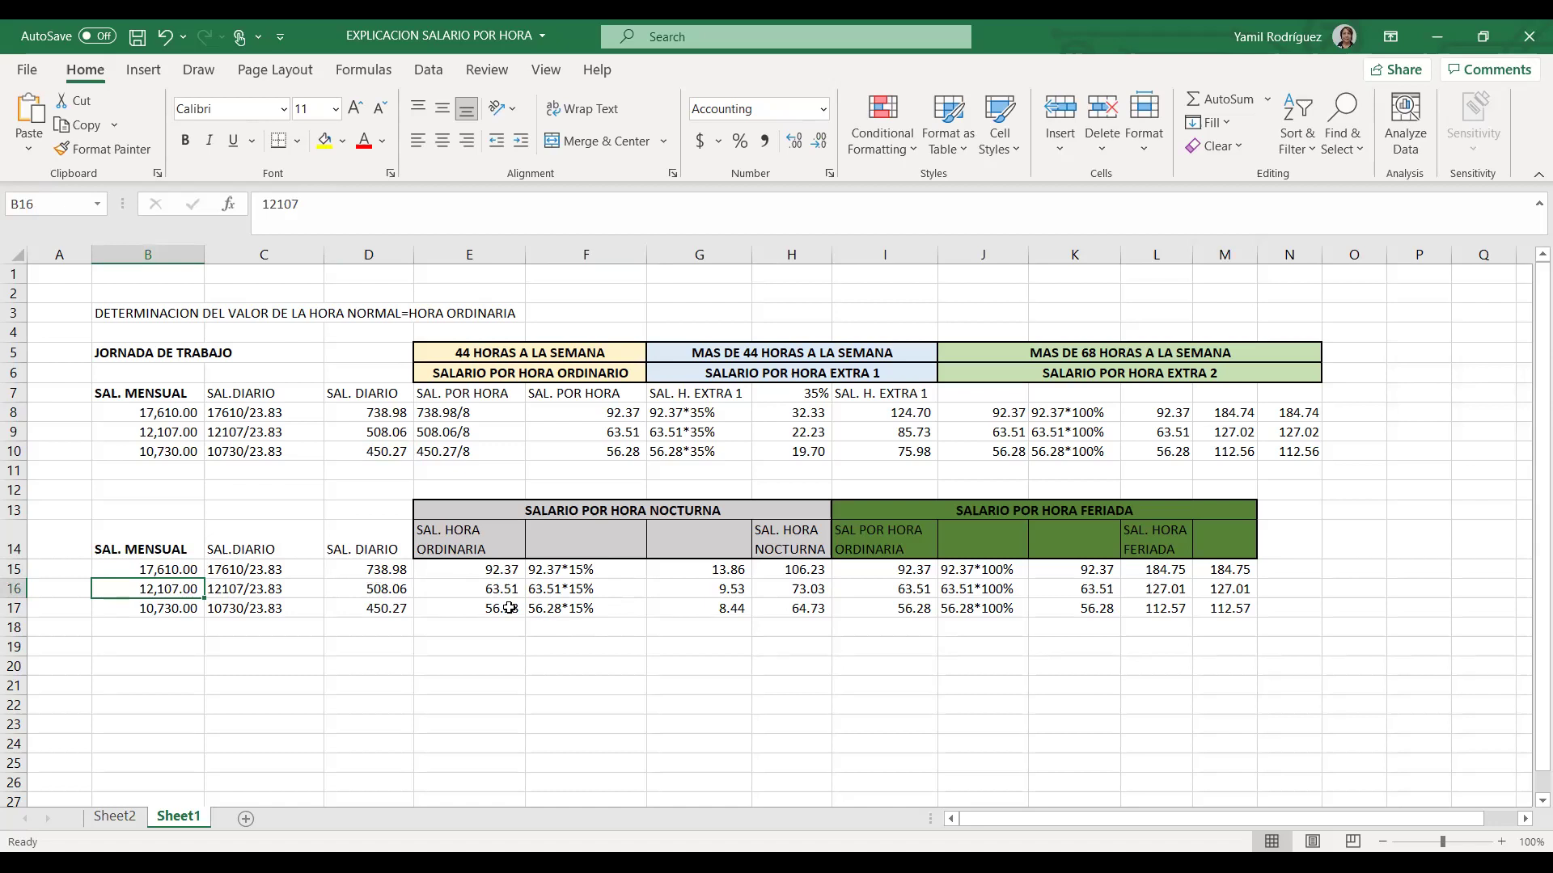
Examine row 15's night hourly pay, tracing the 15% surcharge in G15 and its addition to the ordinary hourly pay in H15.
{"action": "left_click", "coordinate": [477, 569]}
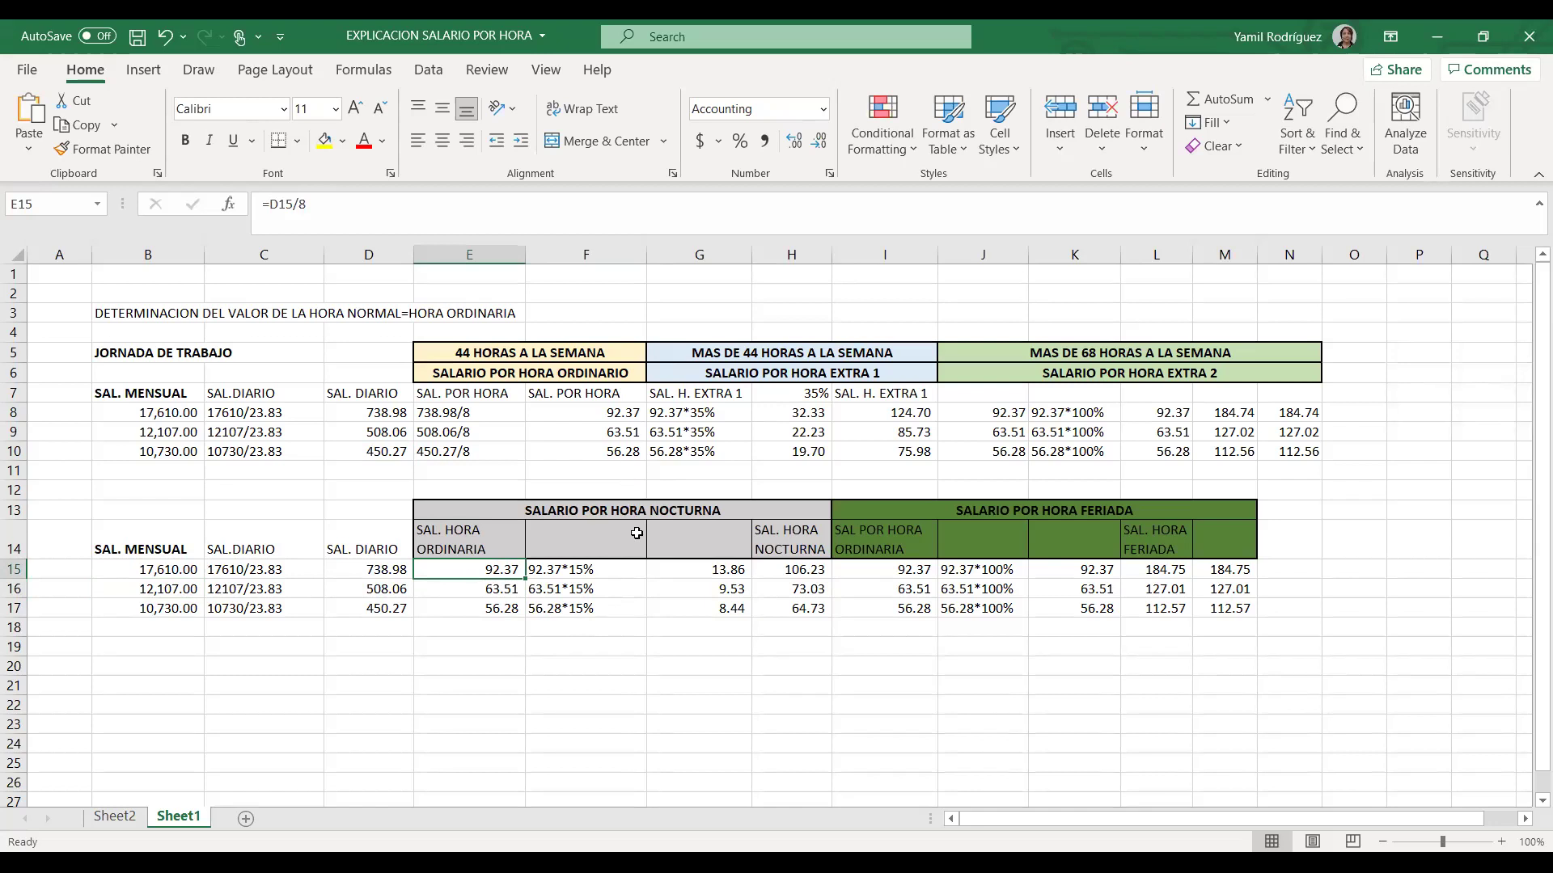
{"action": "left_click", "coordinate": [626, 569]}
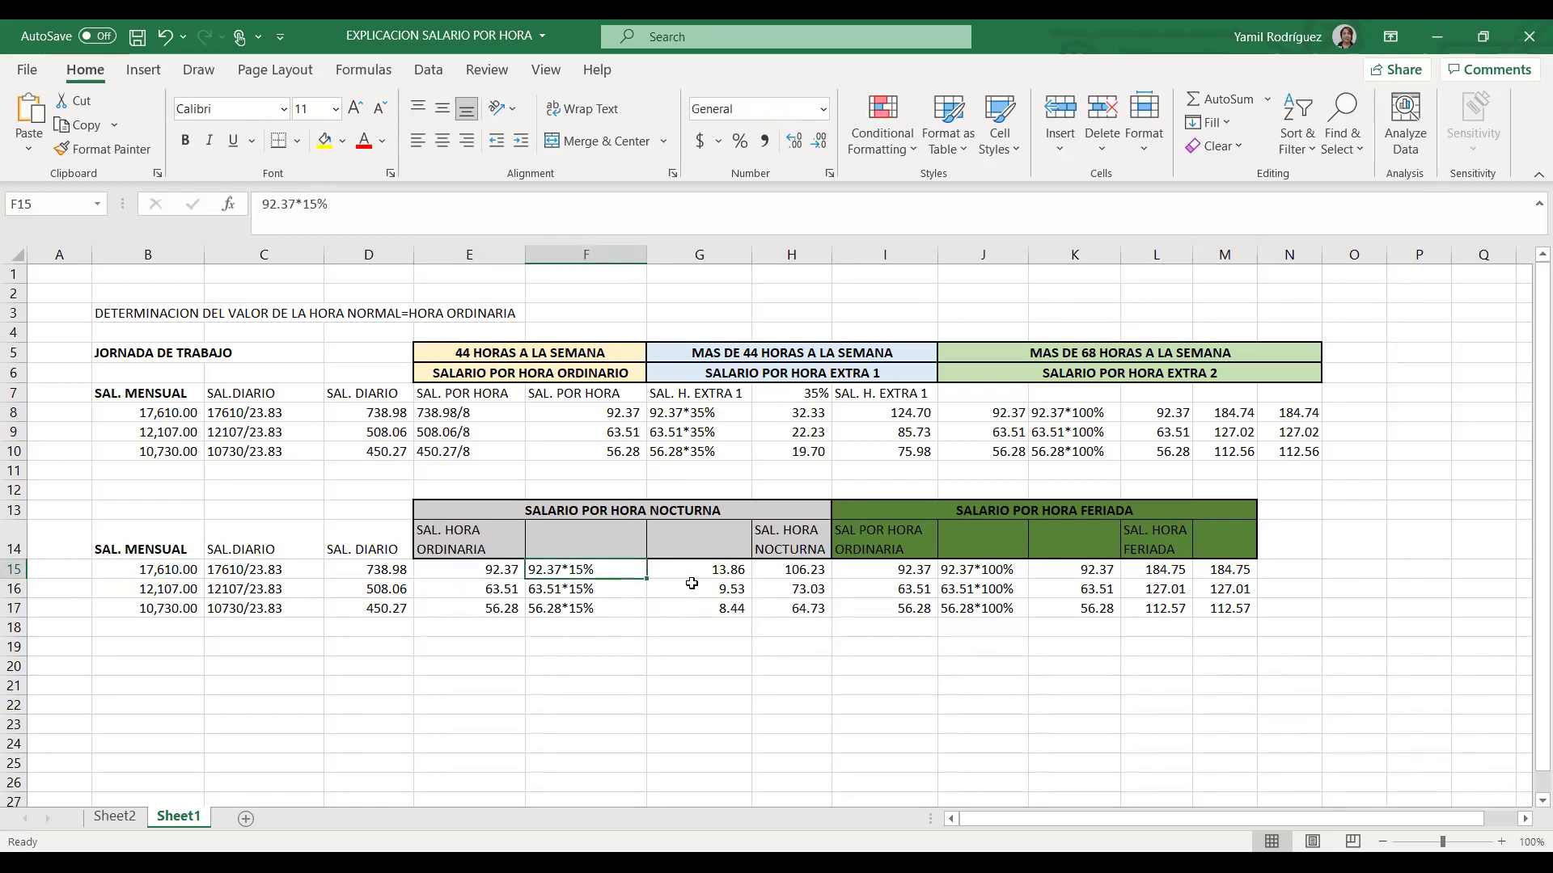
{"action": "left_click", "coordinate": [724, 576]}
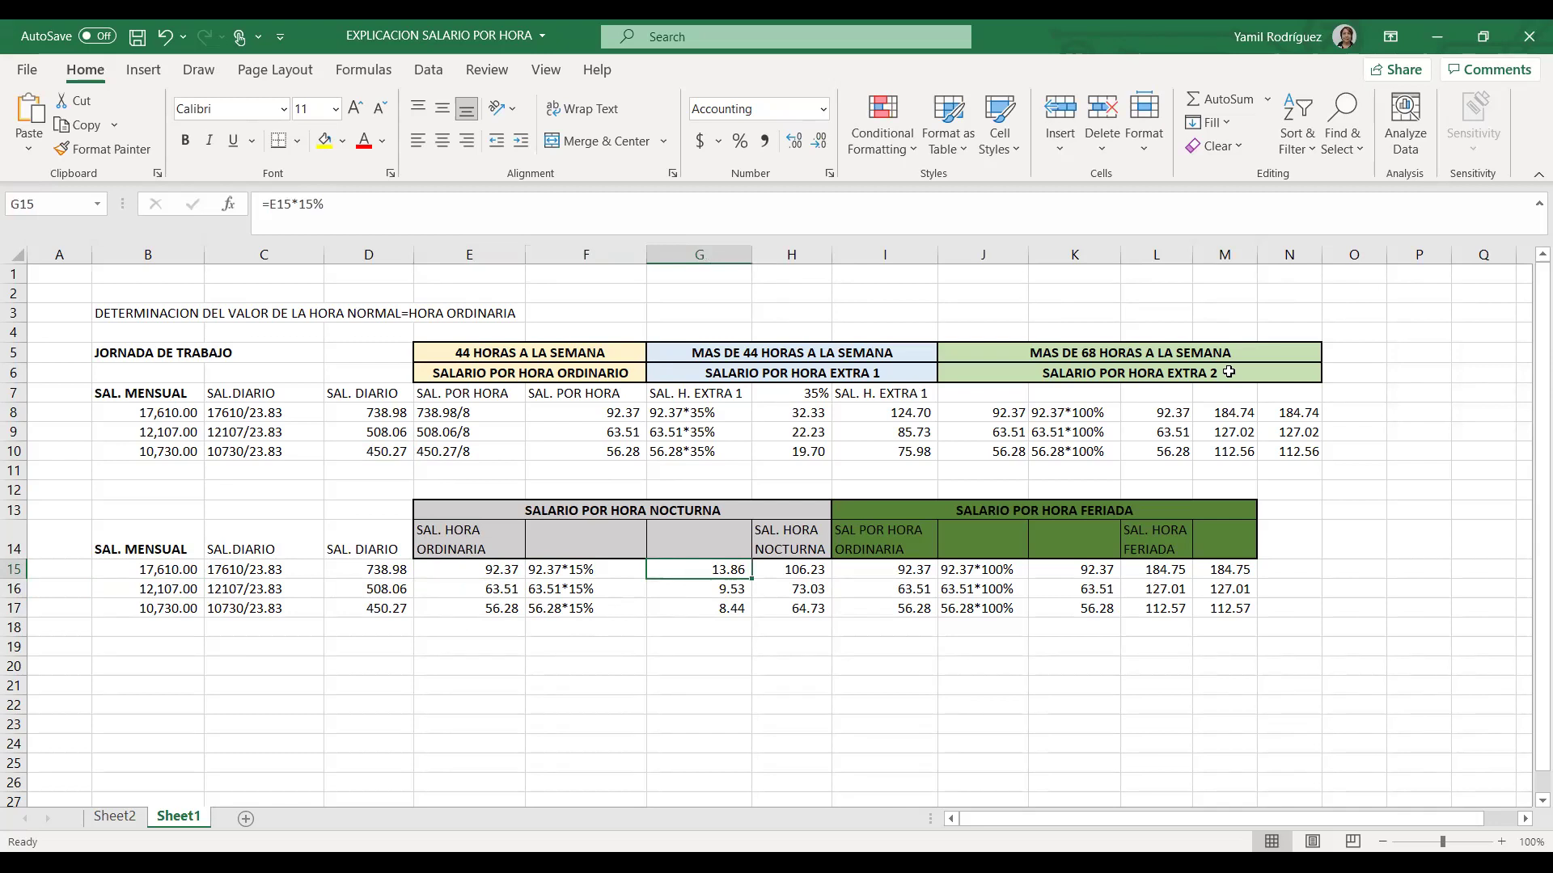
{"action": "left_click", "coordinate": [423, 567]}
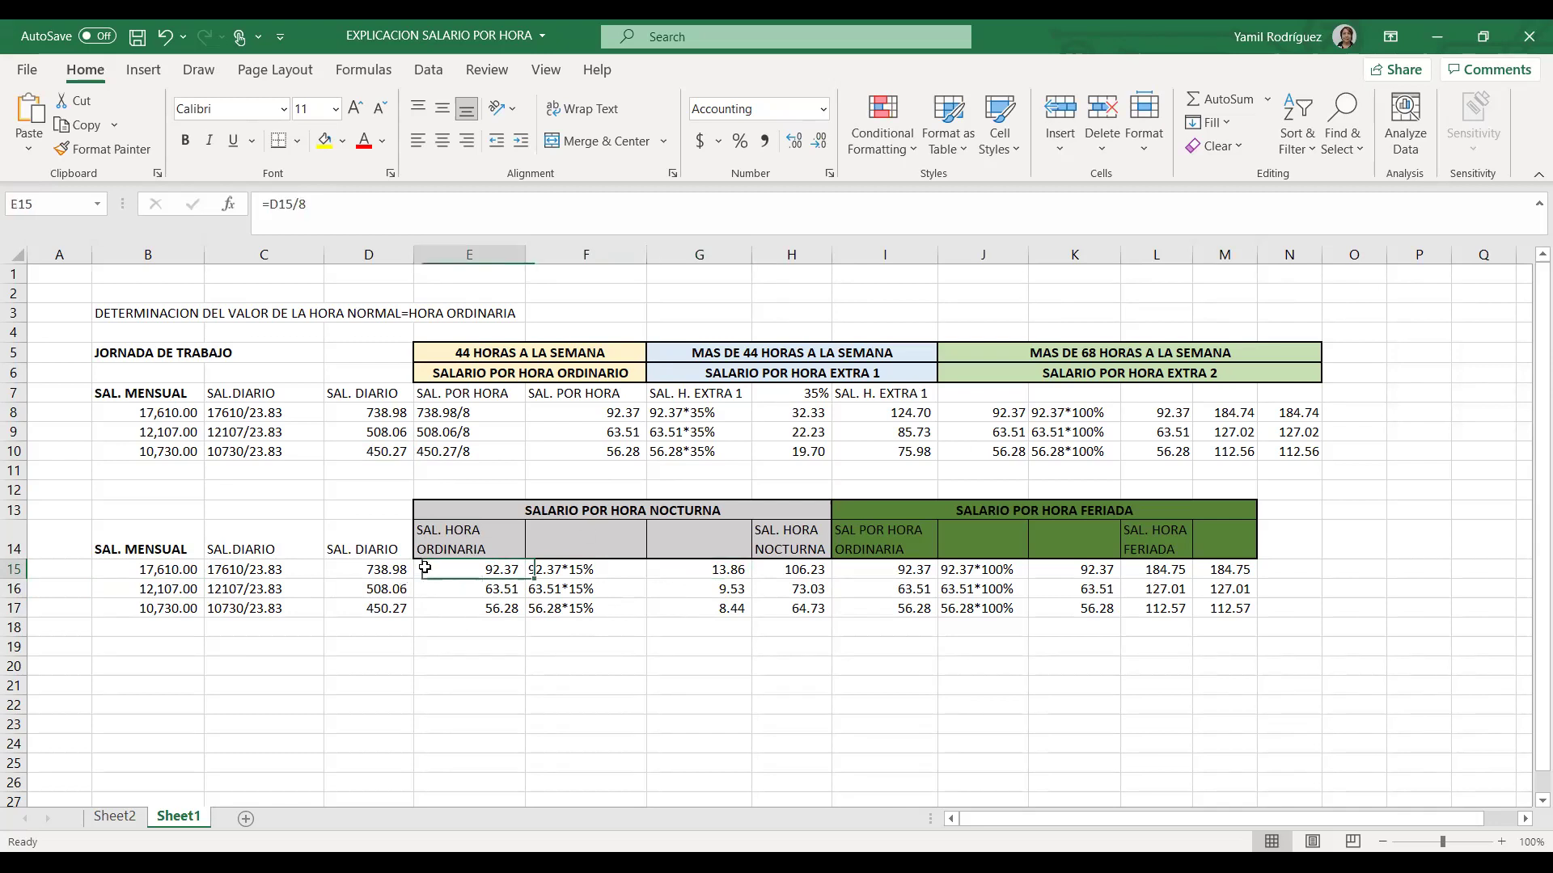
{"action": "left_click", "coordinate": [805, 571]}
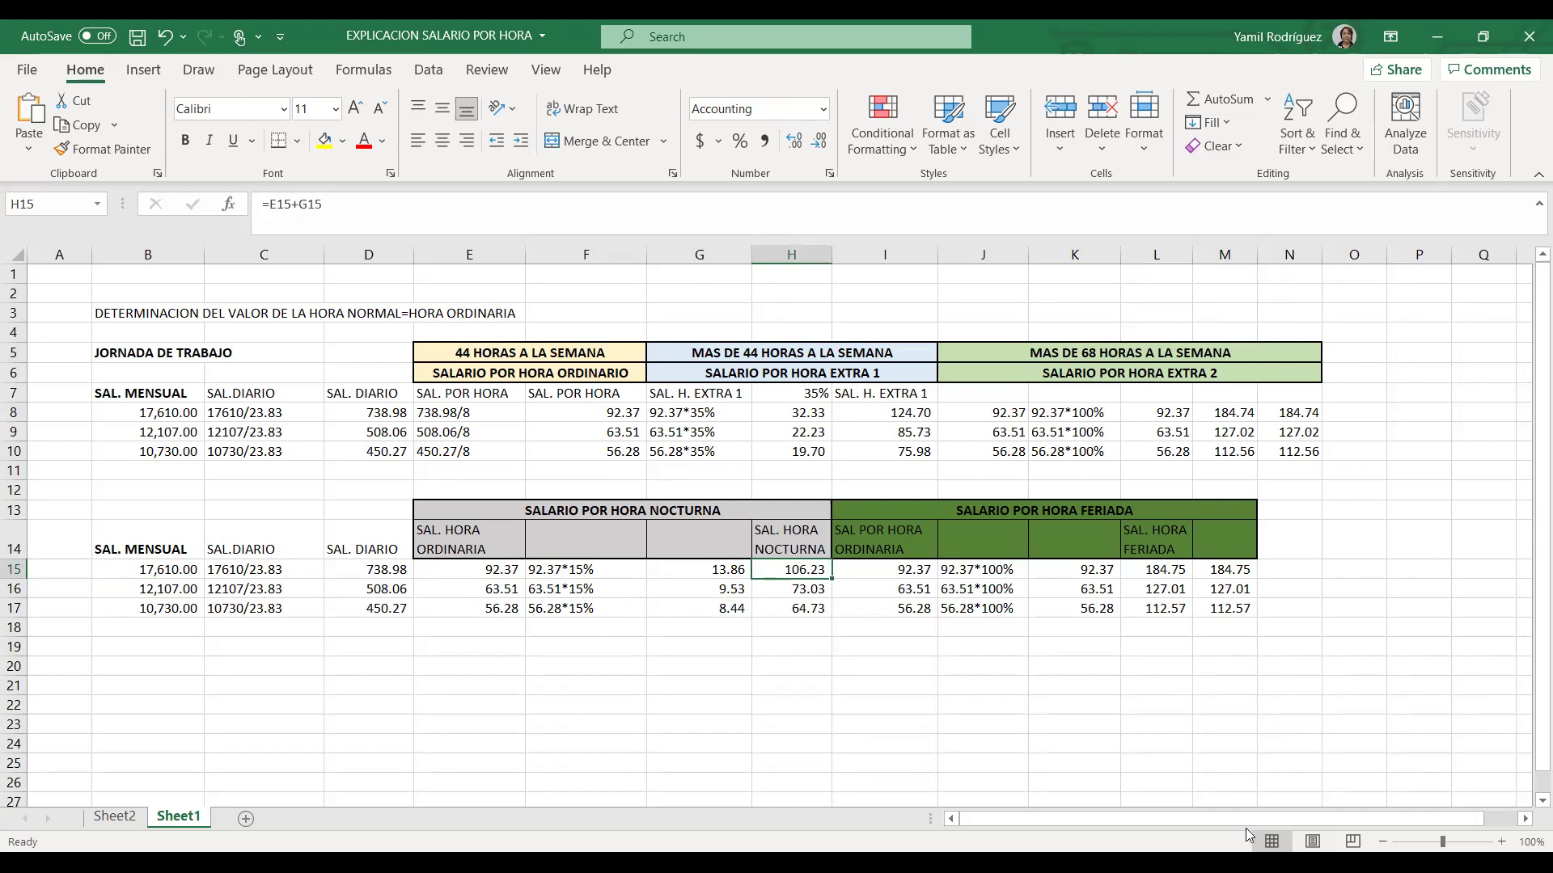
{"action": "key", "text": "F2"}
{"action": "left_click", "coordinate": [907, 762]}
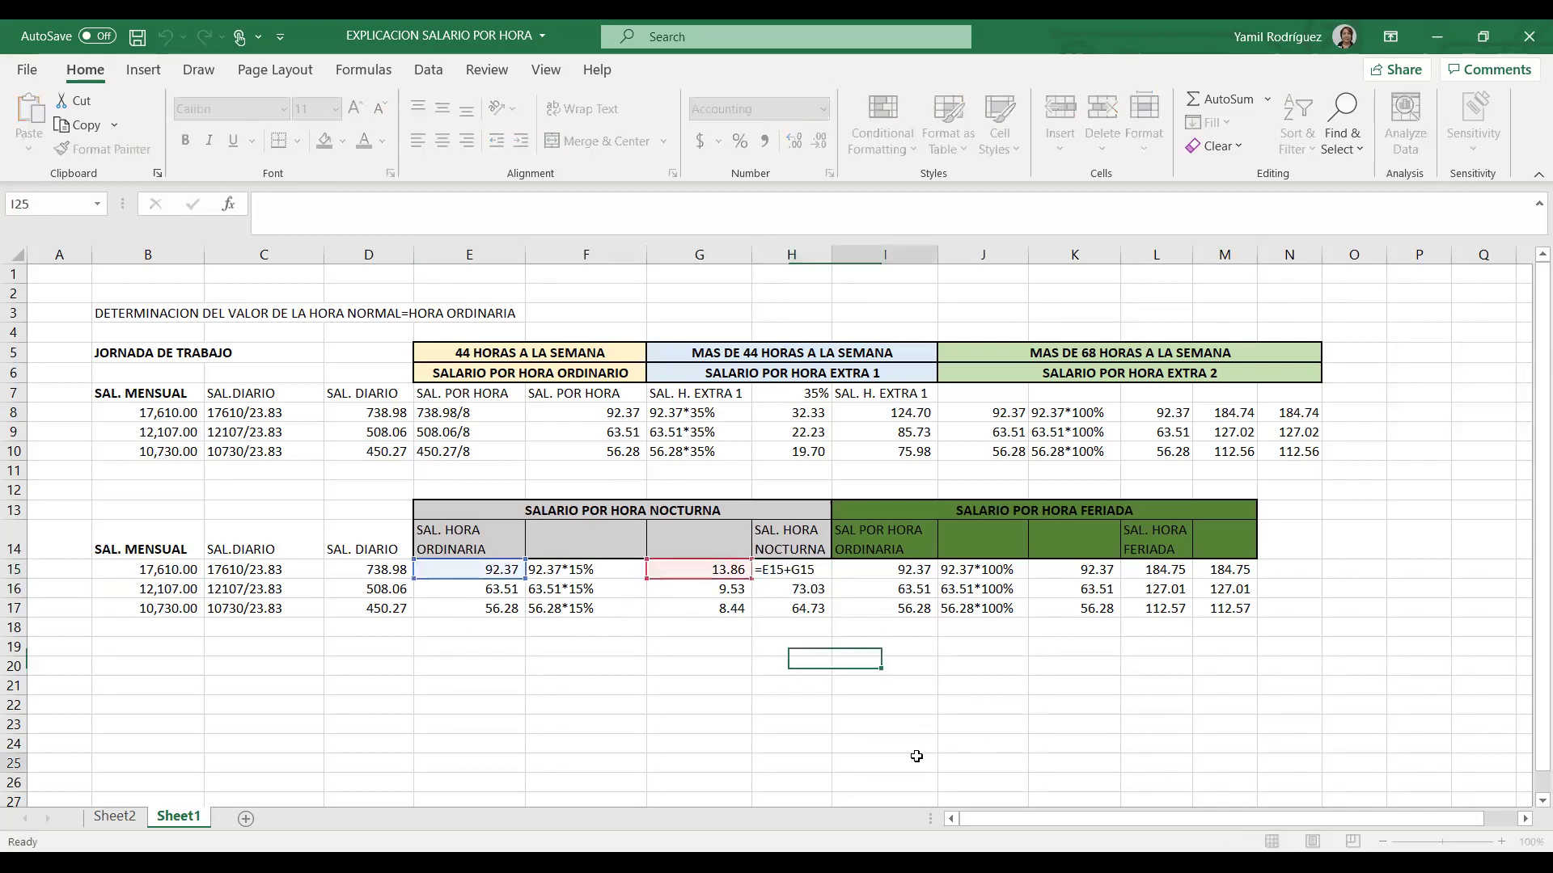
{"action": "left_click", "coordinate": [784, 574]}
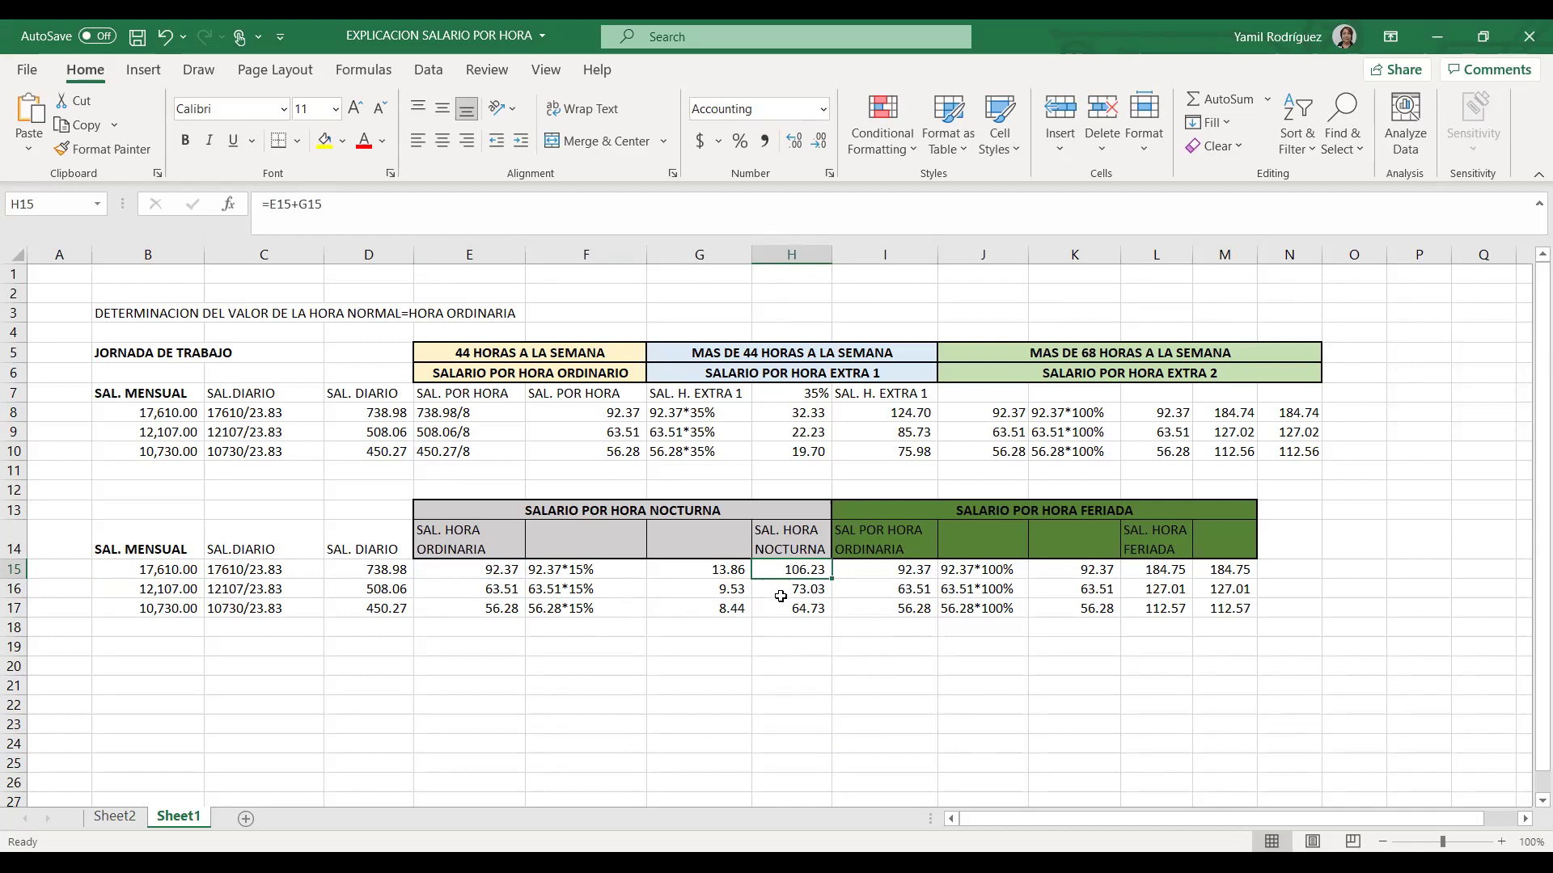
{"action": "left_click", "coordinate": [519, 604]}
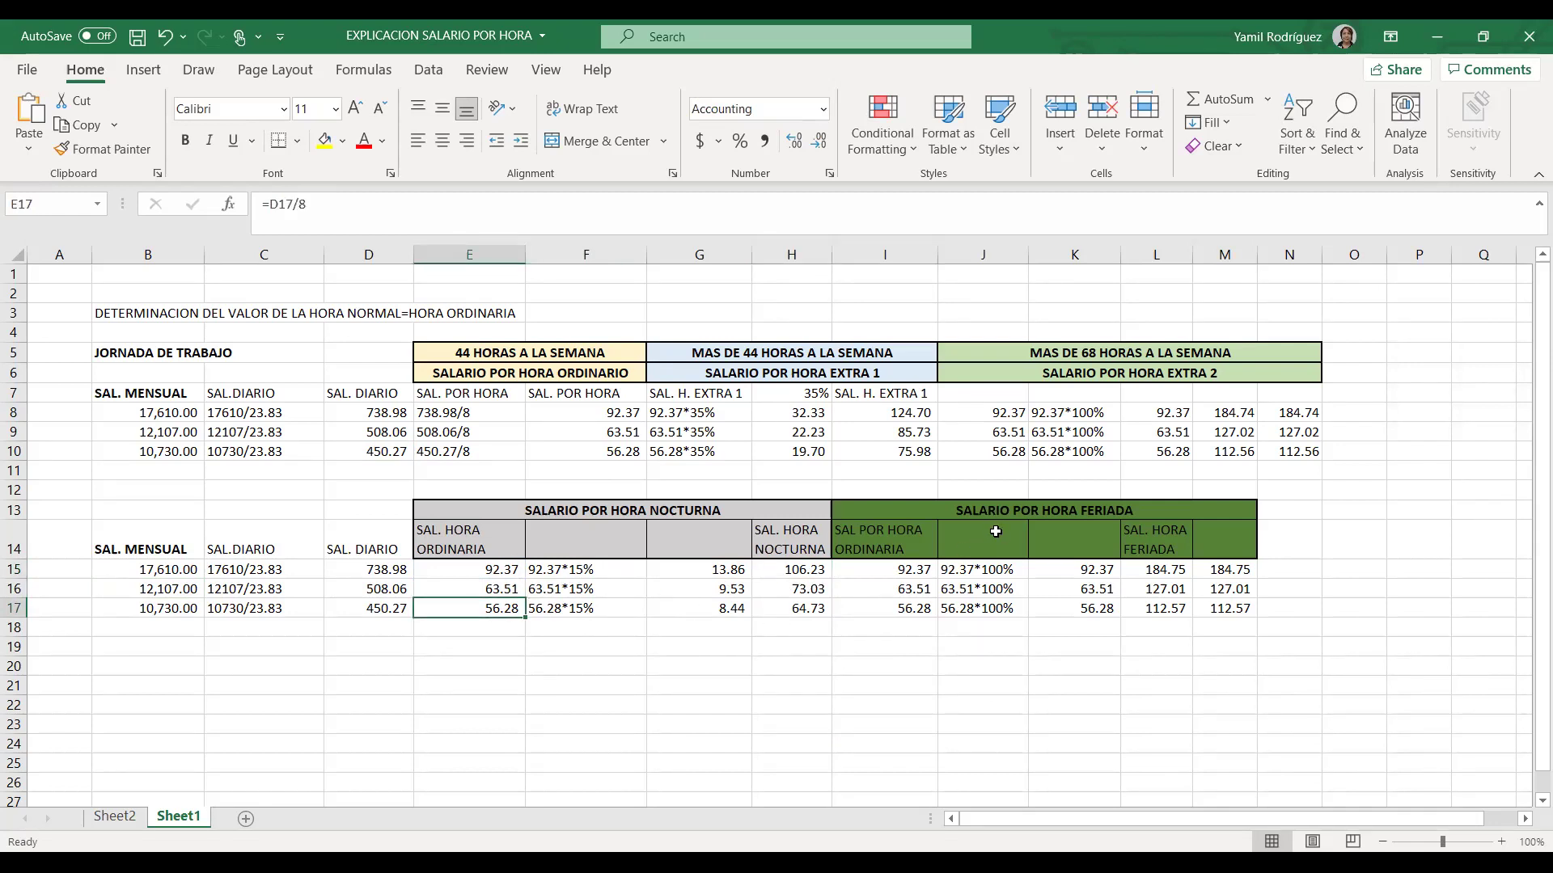
Compare the SALARIO POR HORA FERIADA section with the SALARIO POR HORA EXTRA 2 section and its 100% surcharge in K8.
{"action": "left_click", "coordinate": [1020, 511]}
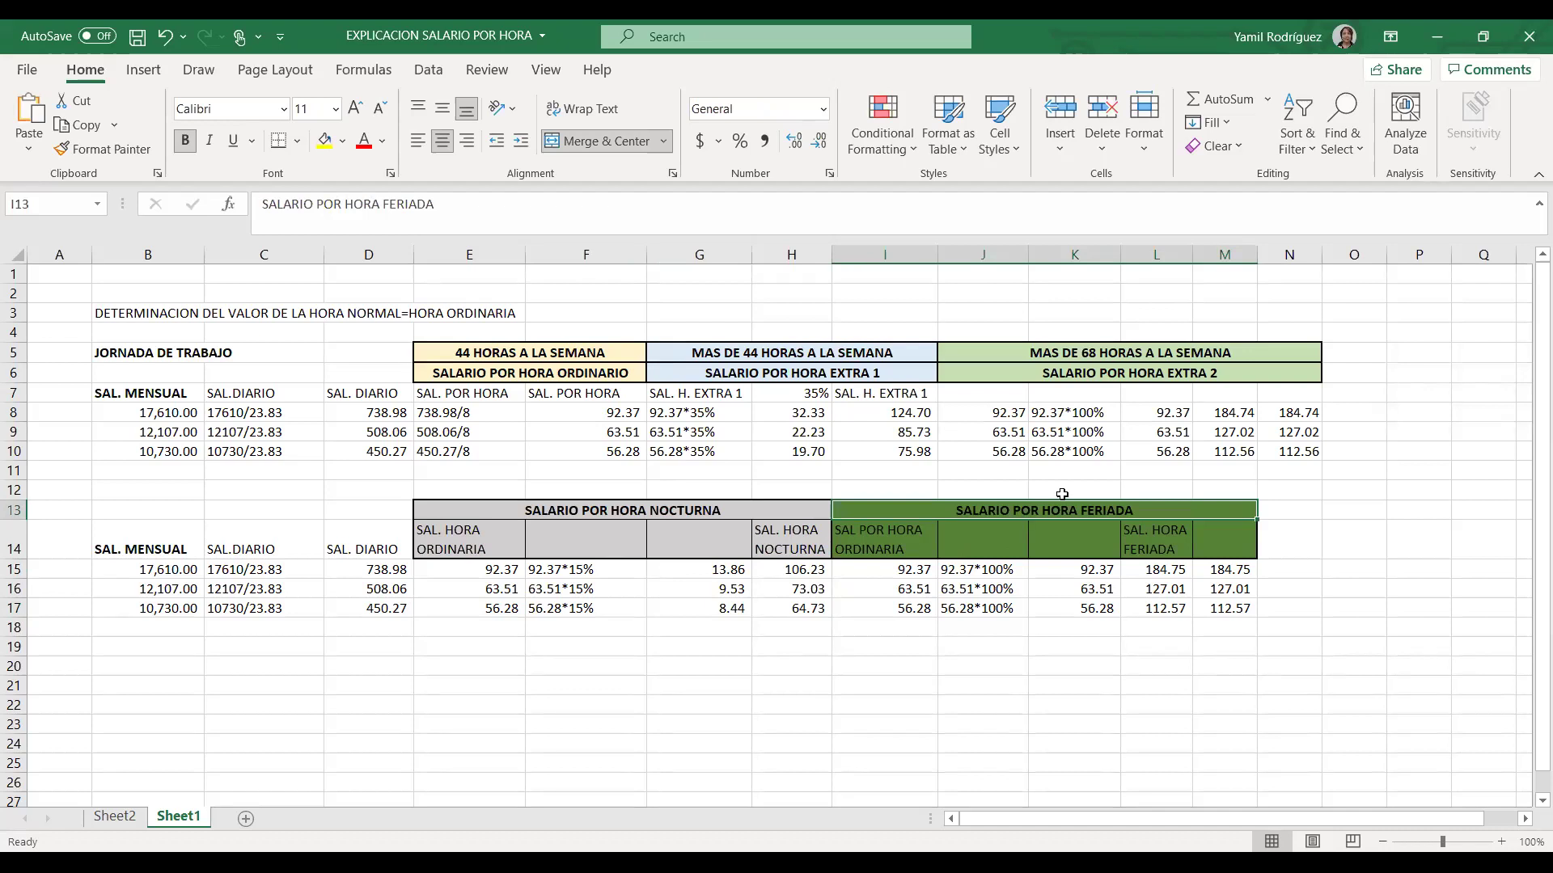
{"action": "left_click", "coordinate": [1143, 375]}
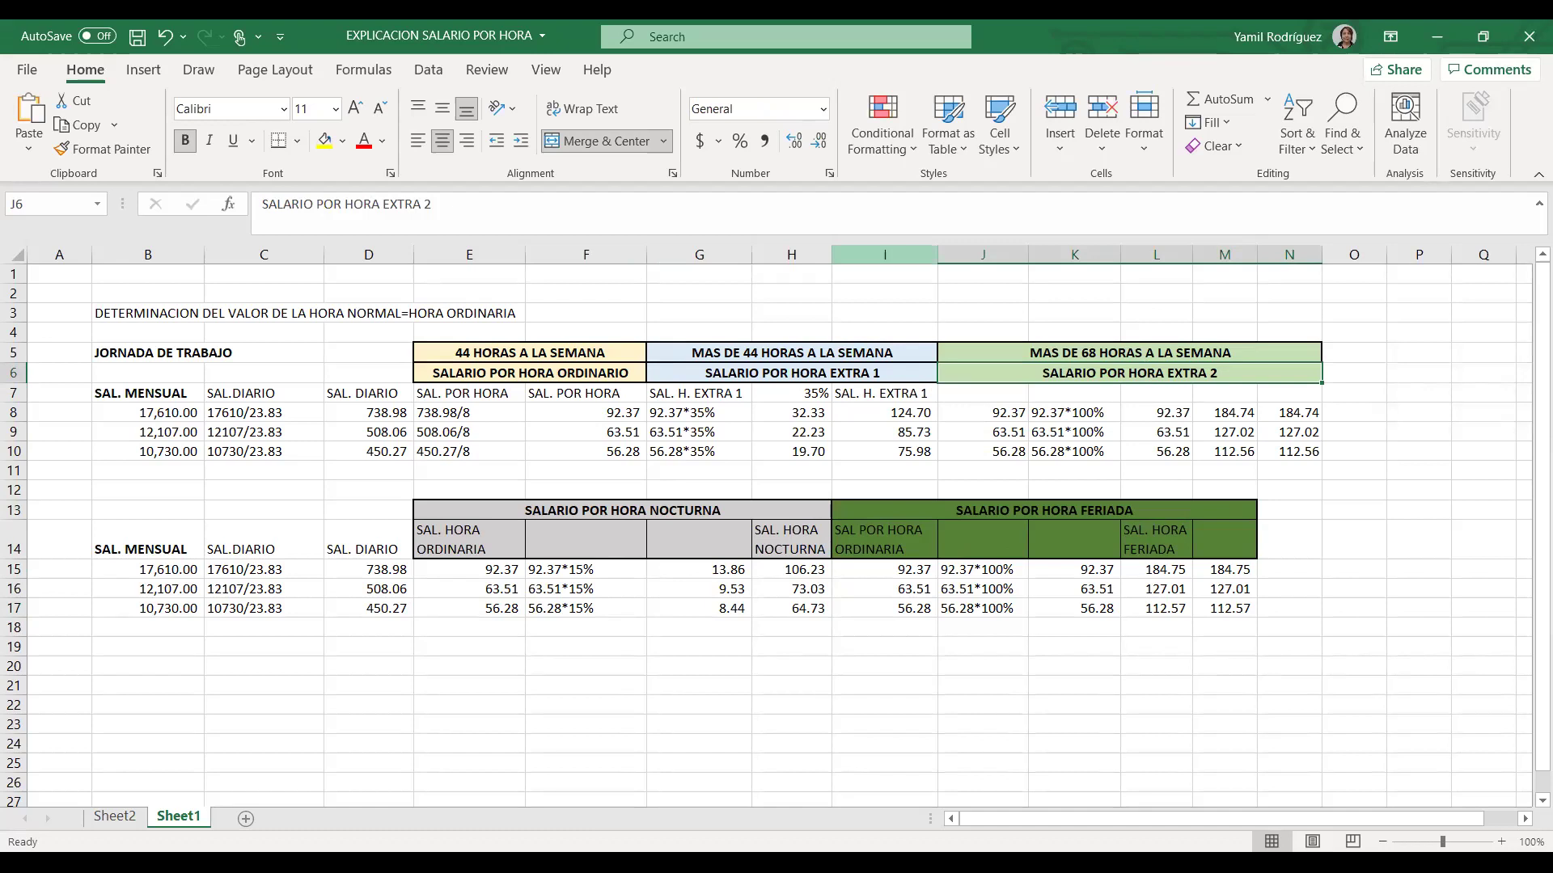
{"action": "left_click", "coordinate": [893, 570]}
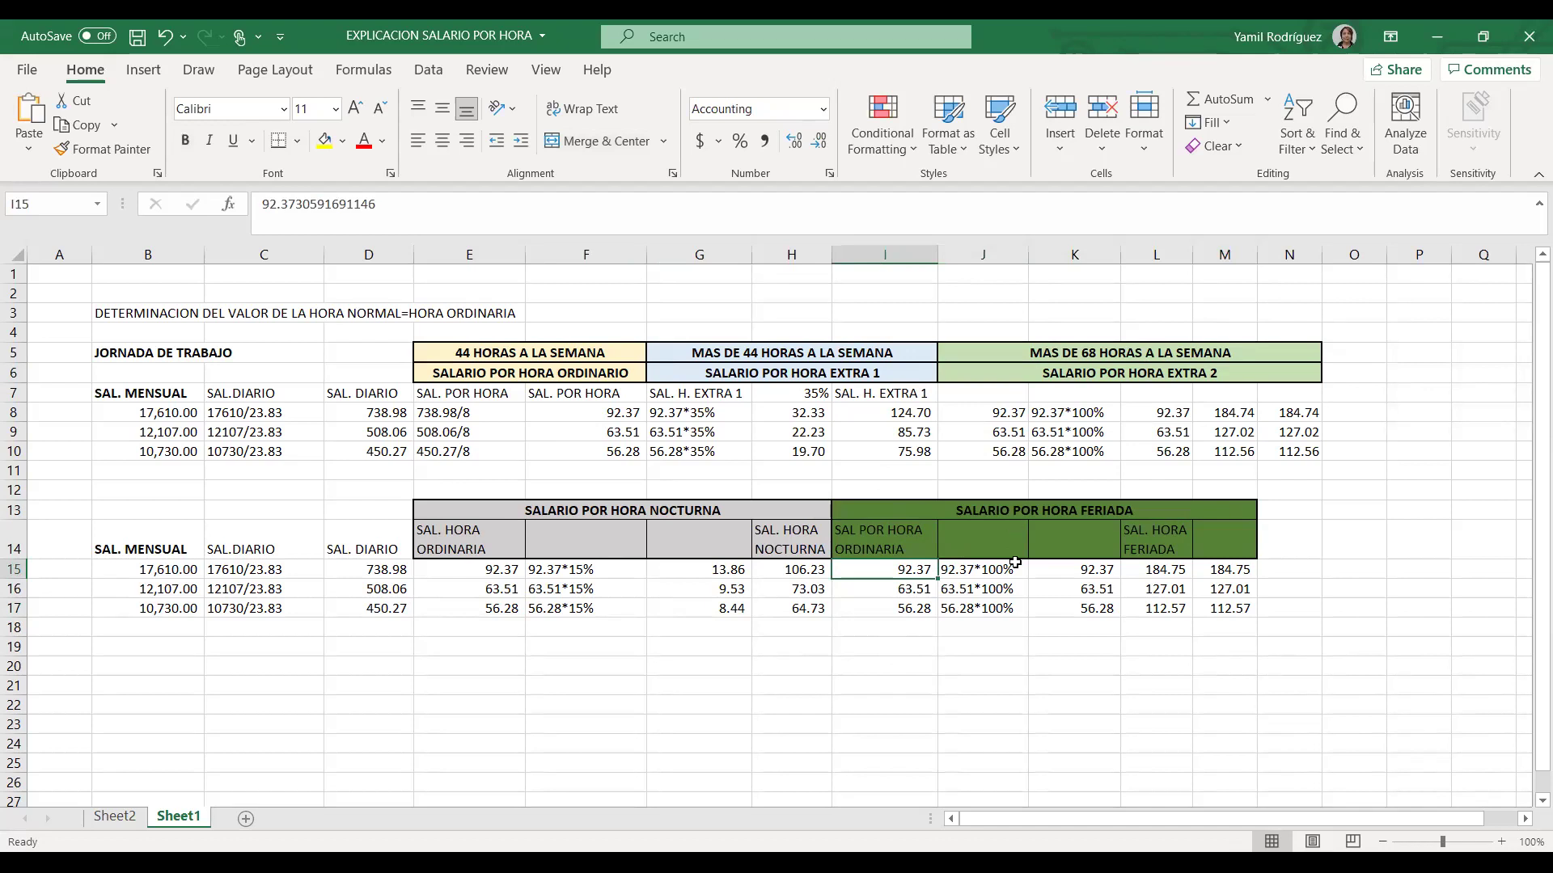
{"action": "left_click", "coordinate": [1079, 412]}
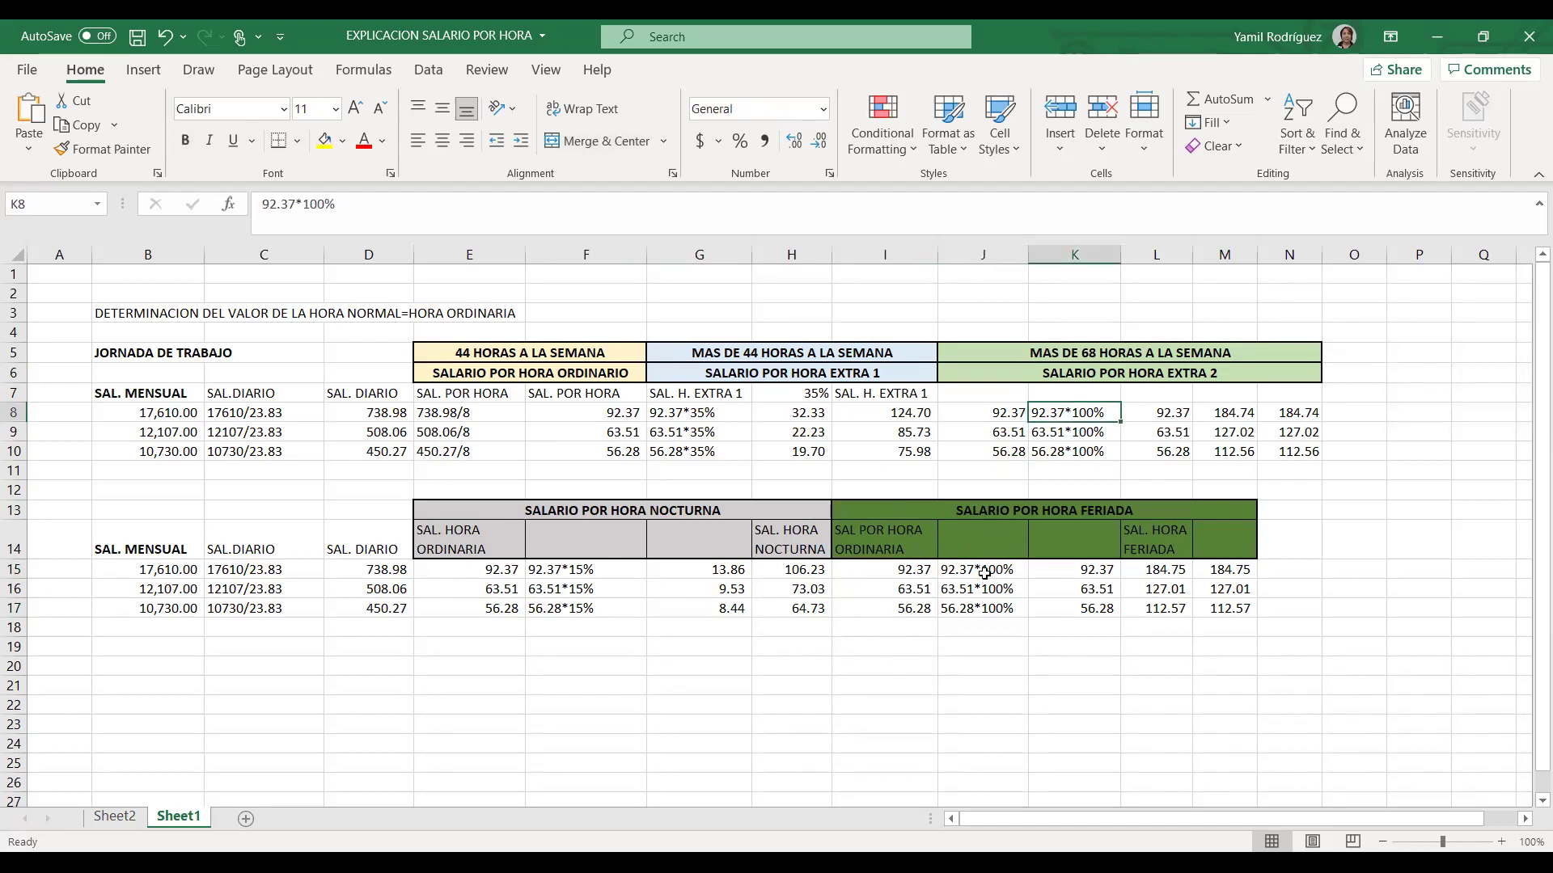
Trace the 100% holiday surcharge formula in K15 back to the ordinary hourly pay in I15.
{"action": "left_click", "coordinate": [1054, 567]}
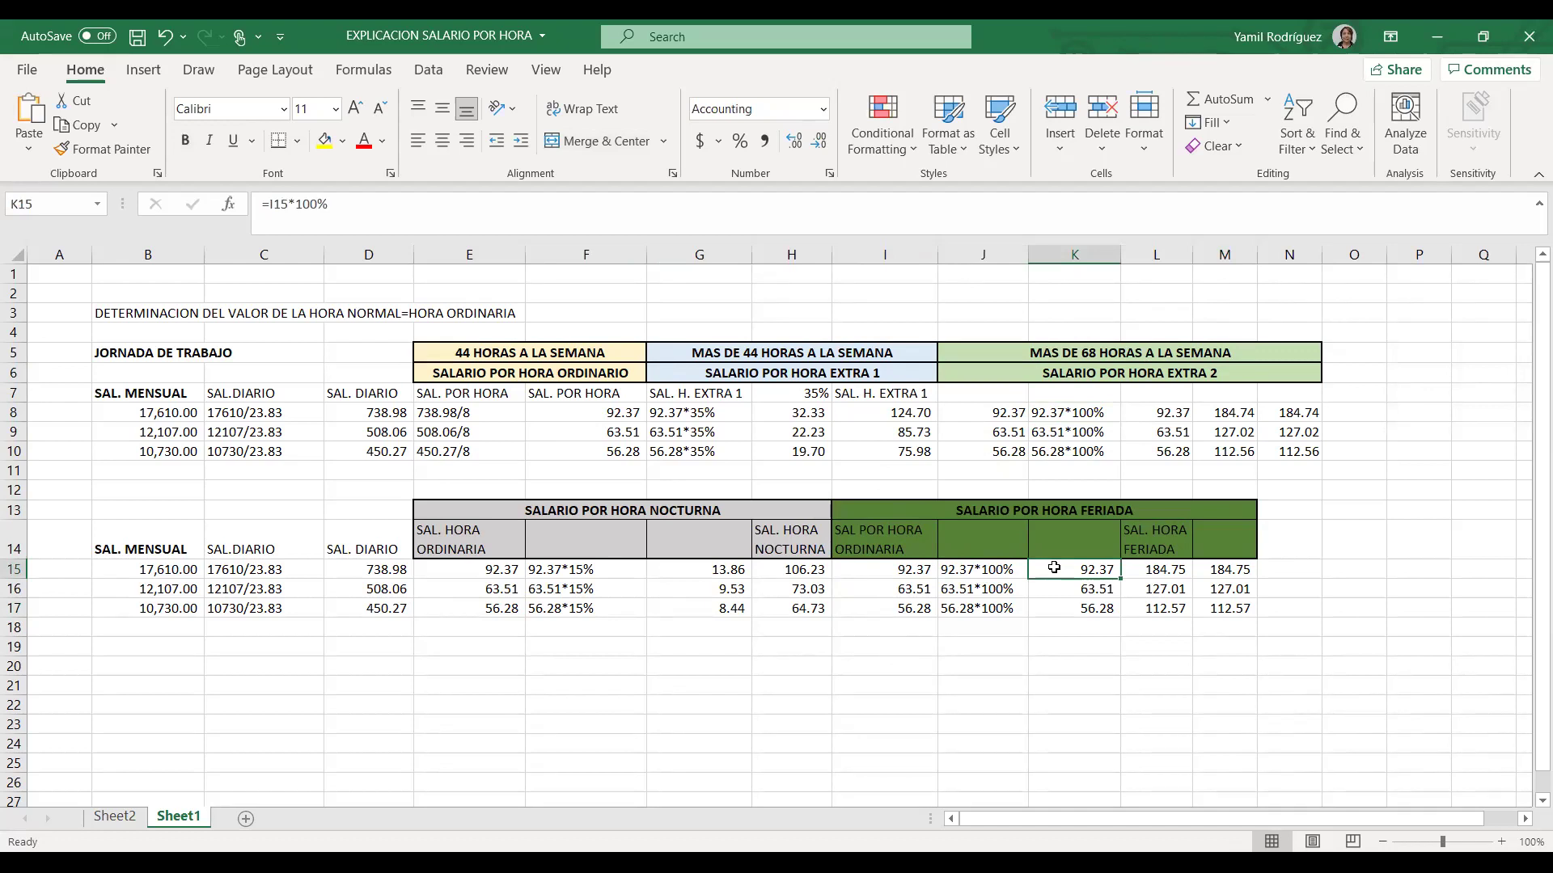
{"action": "left_click", "coordinate": [889, 574]}
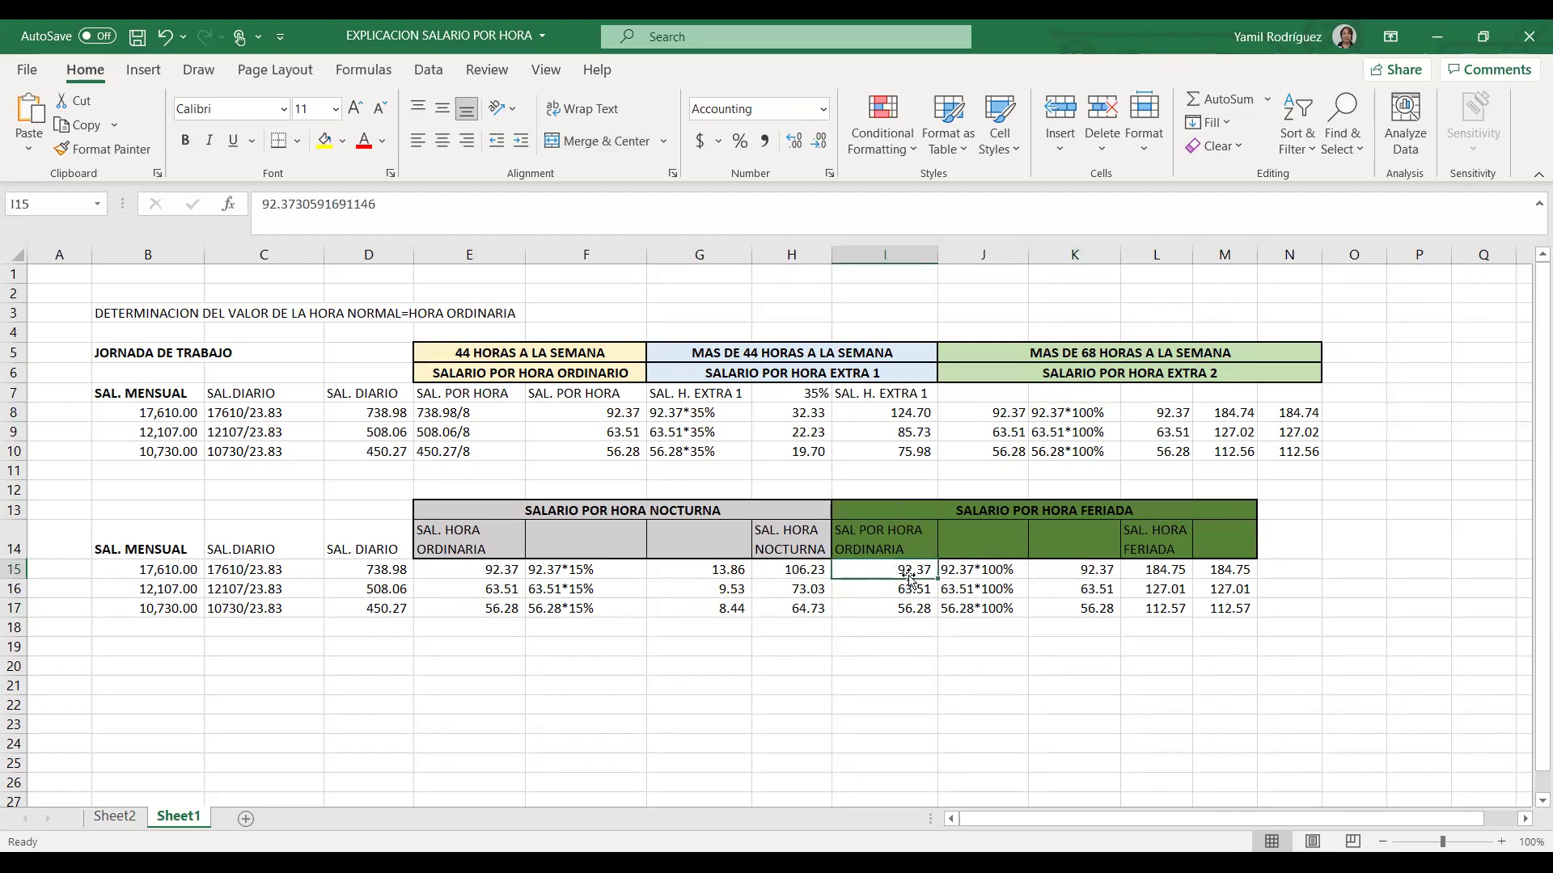
{"action": "left_click", "coordinate": [1083, 575]}
{"action": "double_click", "coordinate": [1083, 576]}
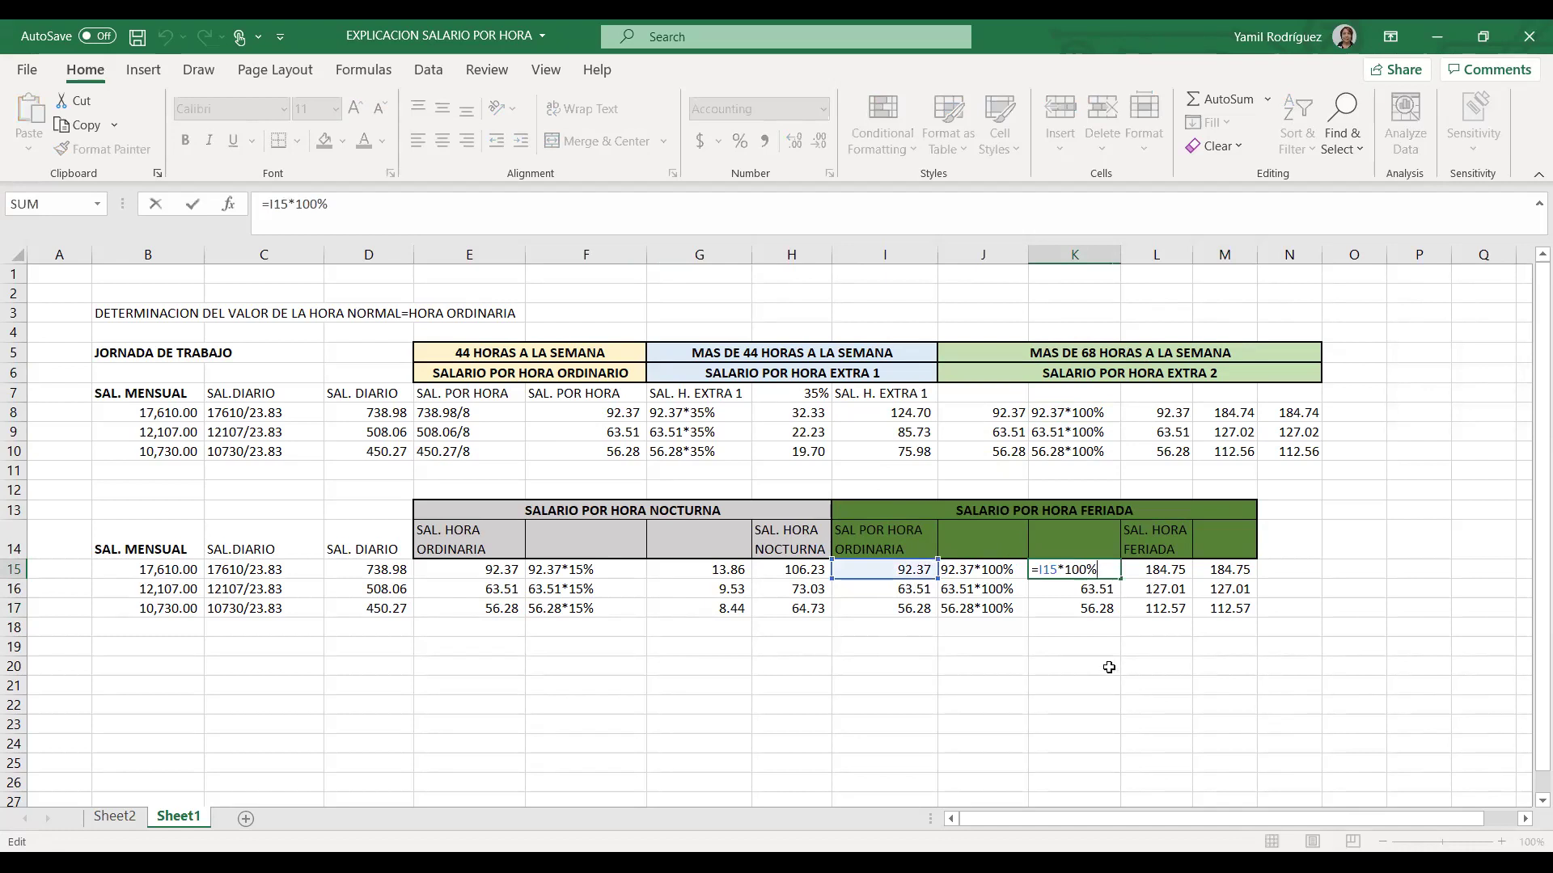
{"action": "left_click", "coordinate": [1108, 667]}
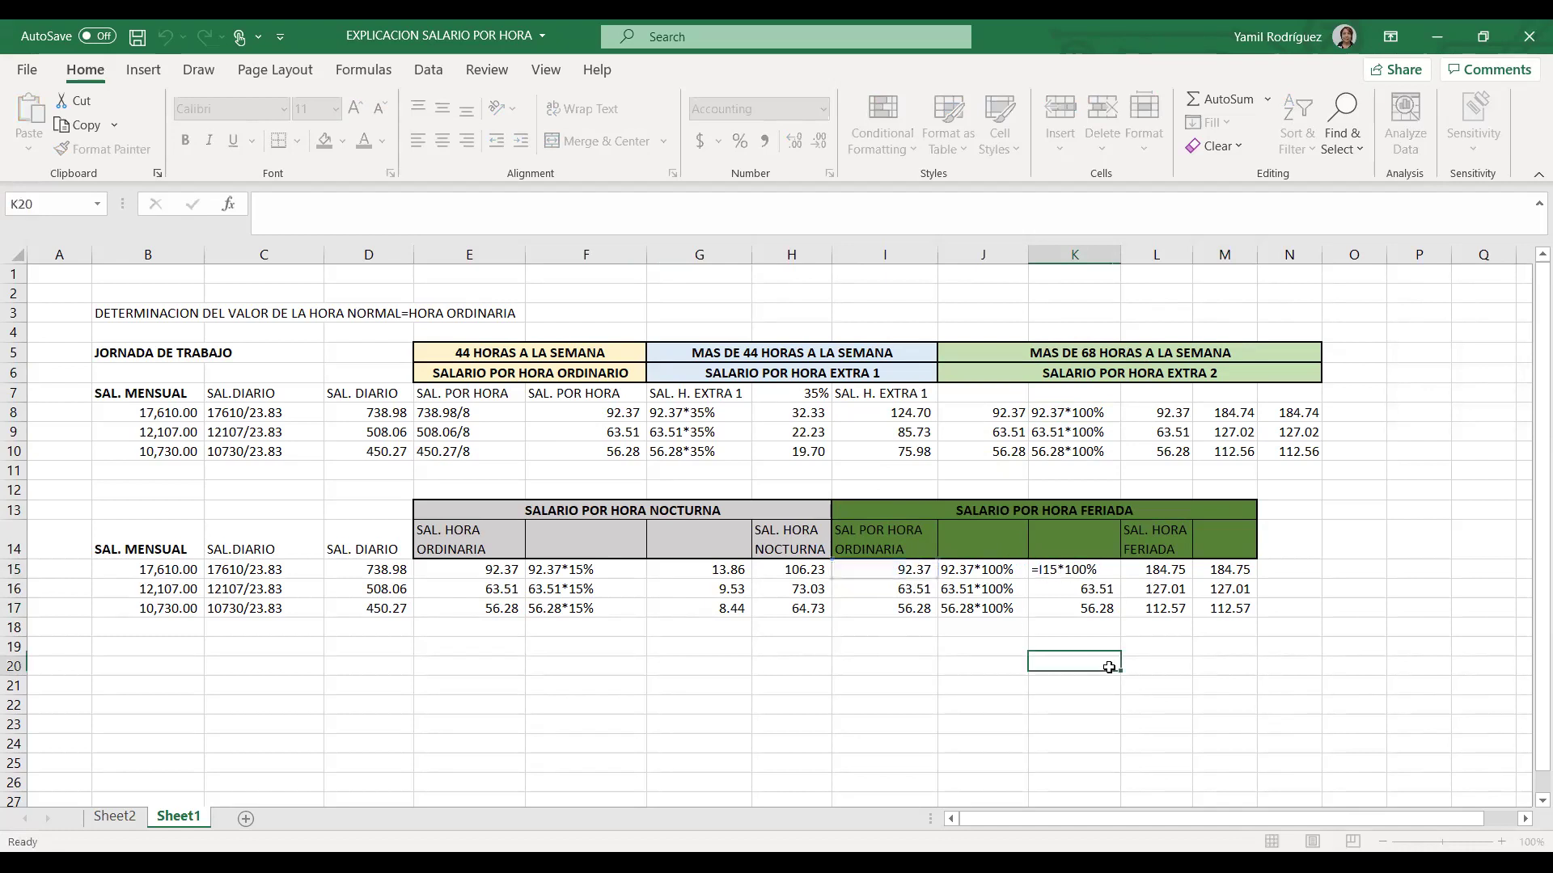
Examine the holiday hourly pay formula in L15, tracing the sum of I15 and K15.
{"action": "left_click", "coordinate": [1157, 573]}
{"action": "key", "text": "F2"}
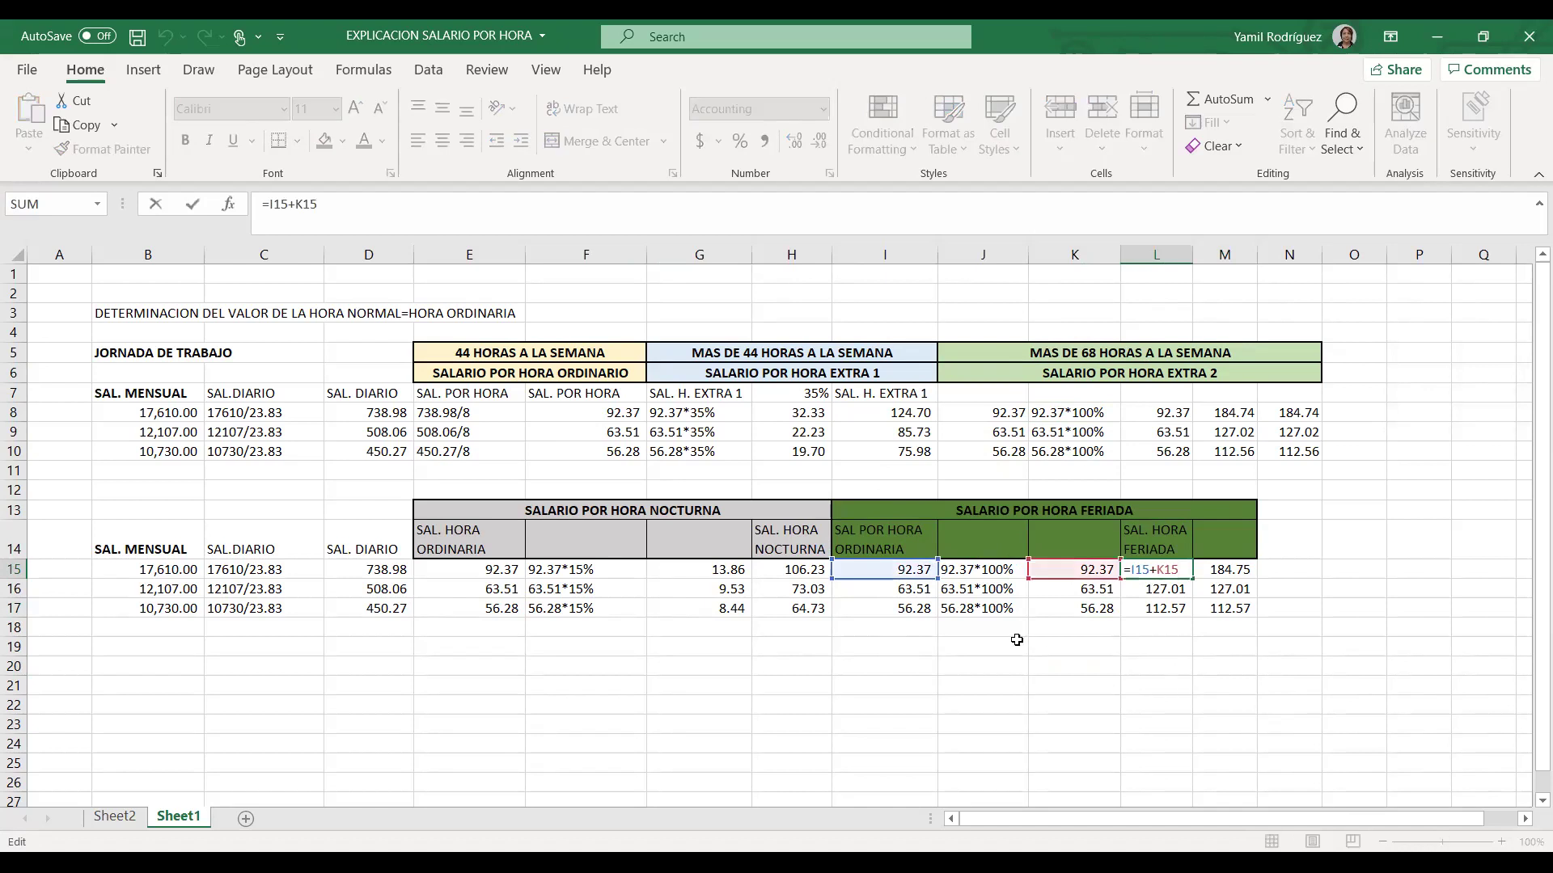
{"action": "left_click", "coordinate": [1142, 680]}
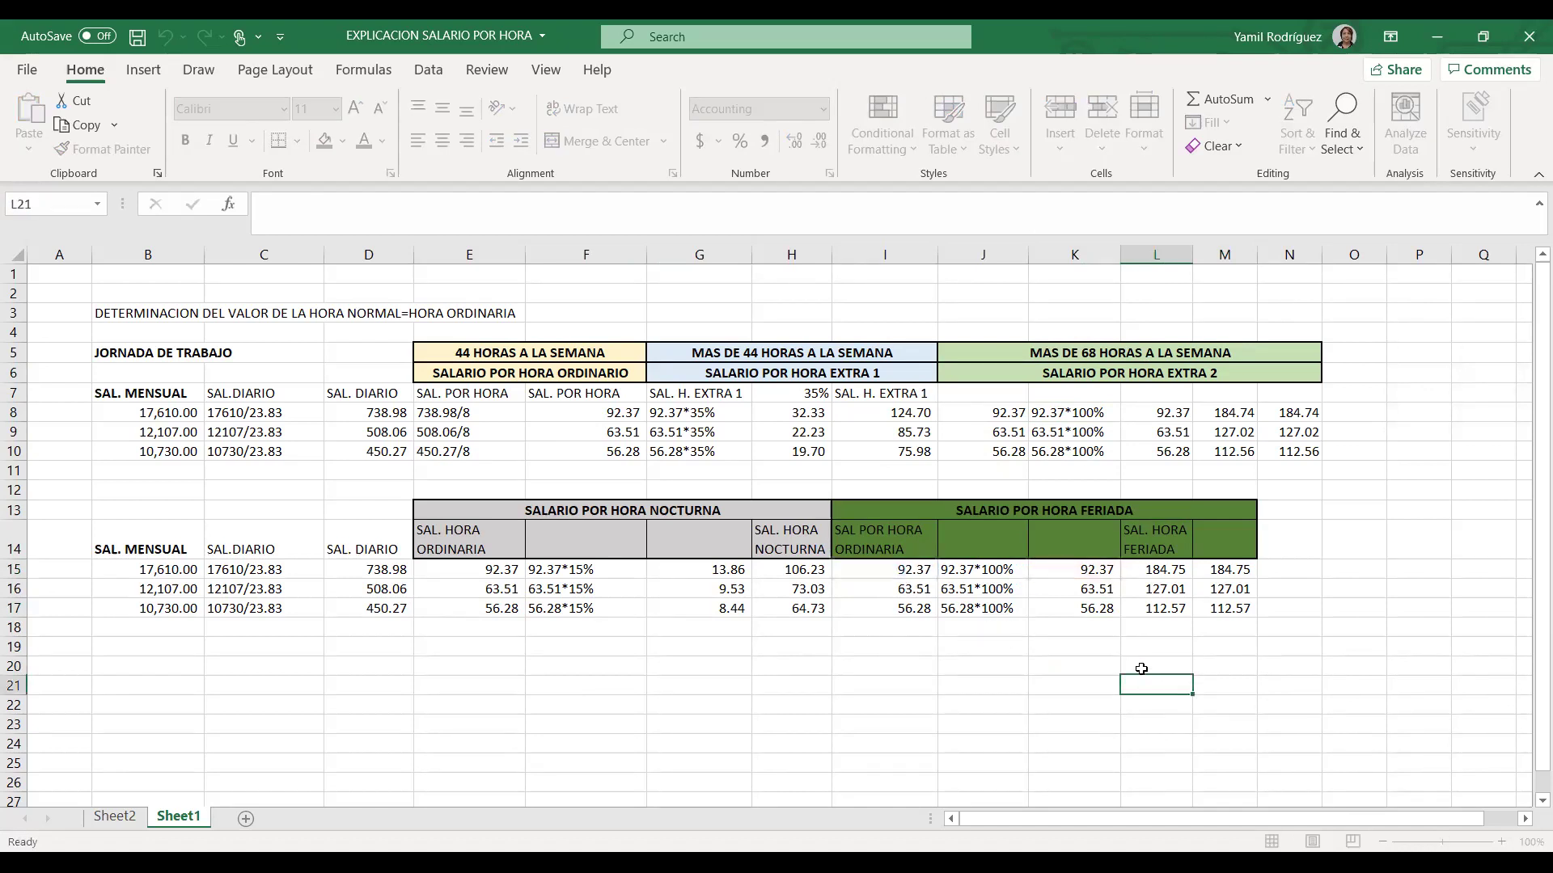
{"action": "left_click", "coordinate": [1163, 570]}
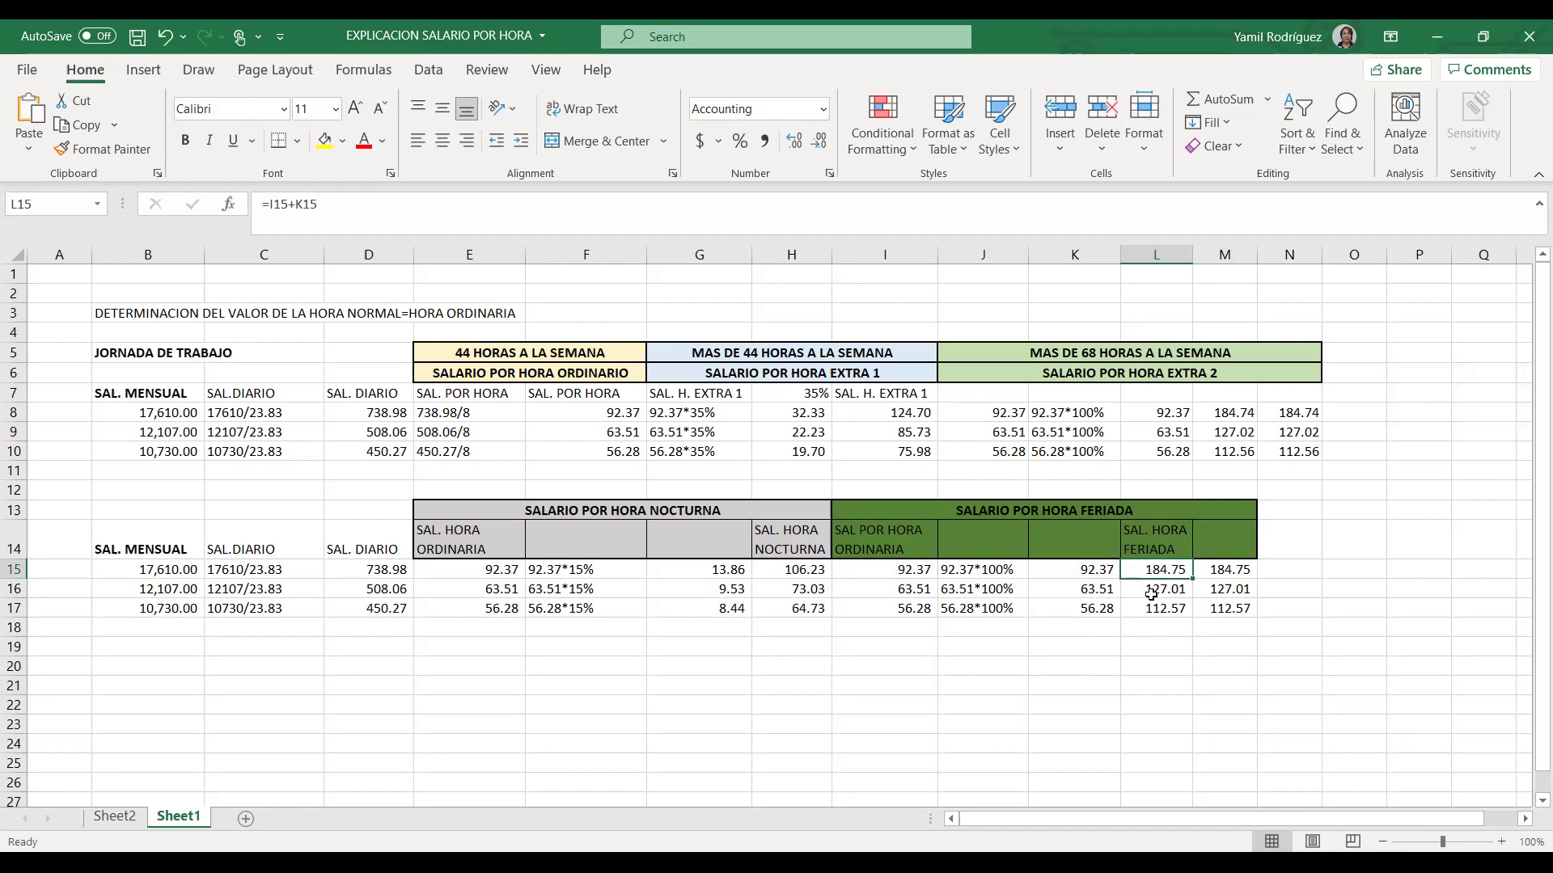
{"action": "left_click", "coordinate": [1140, 680]}
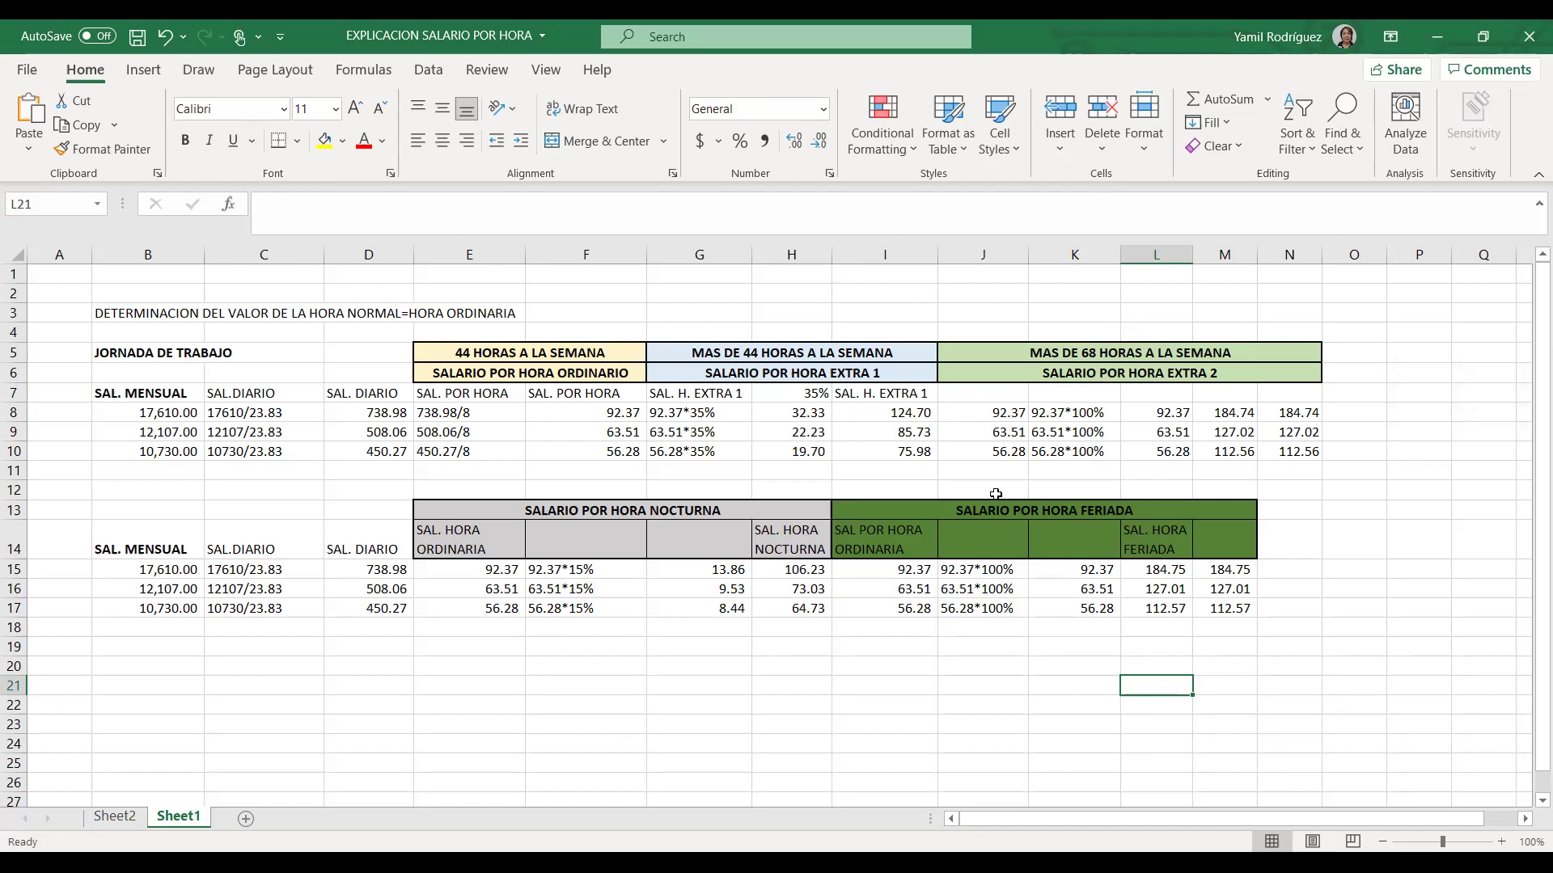
Review row 15's holiday calculation again, from the ordinary hourly pay through the 100% surcharge to the total.
{"action": "left_click", "coordinate": [913, 577]}
{"action": "left_click", "coordinate": [1003, 572]}
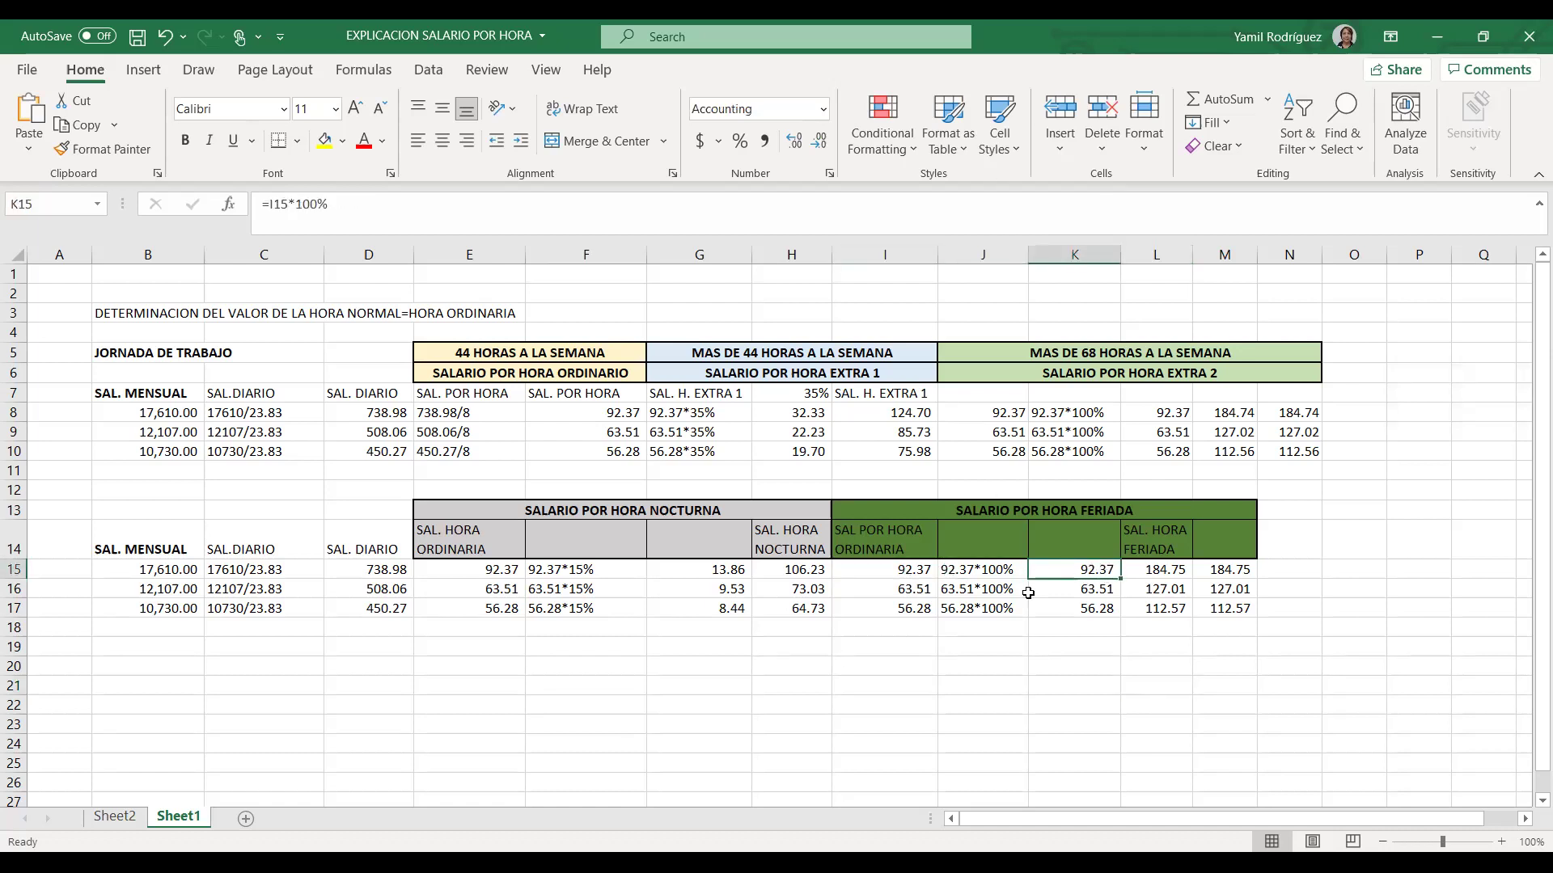
{"action": "left_click", "coordinate": [897, 575]}
{"action": "left_click", "coordinate": [1074, 571]}
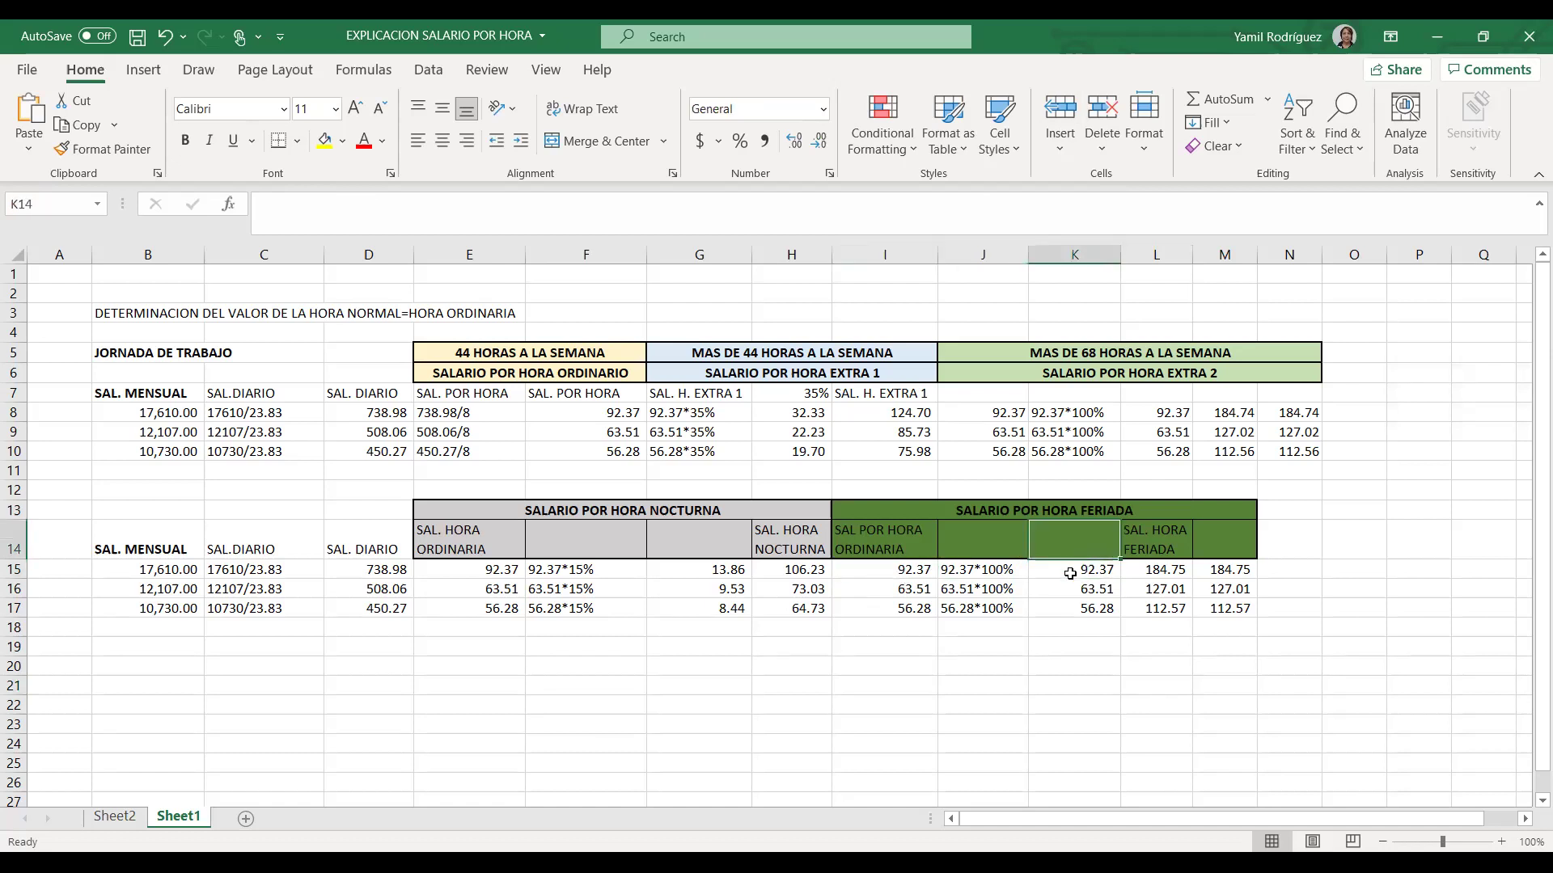
{"action": "left_click", "coordinate": [907, 576]}
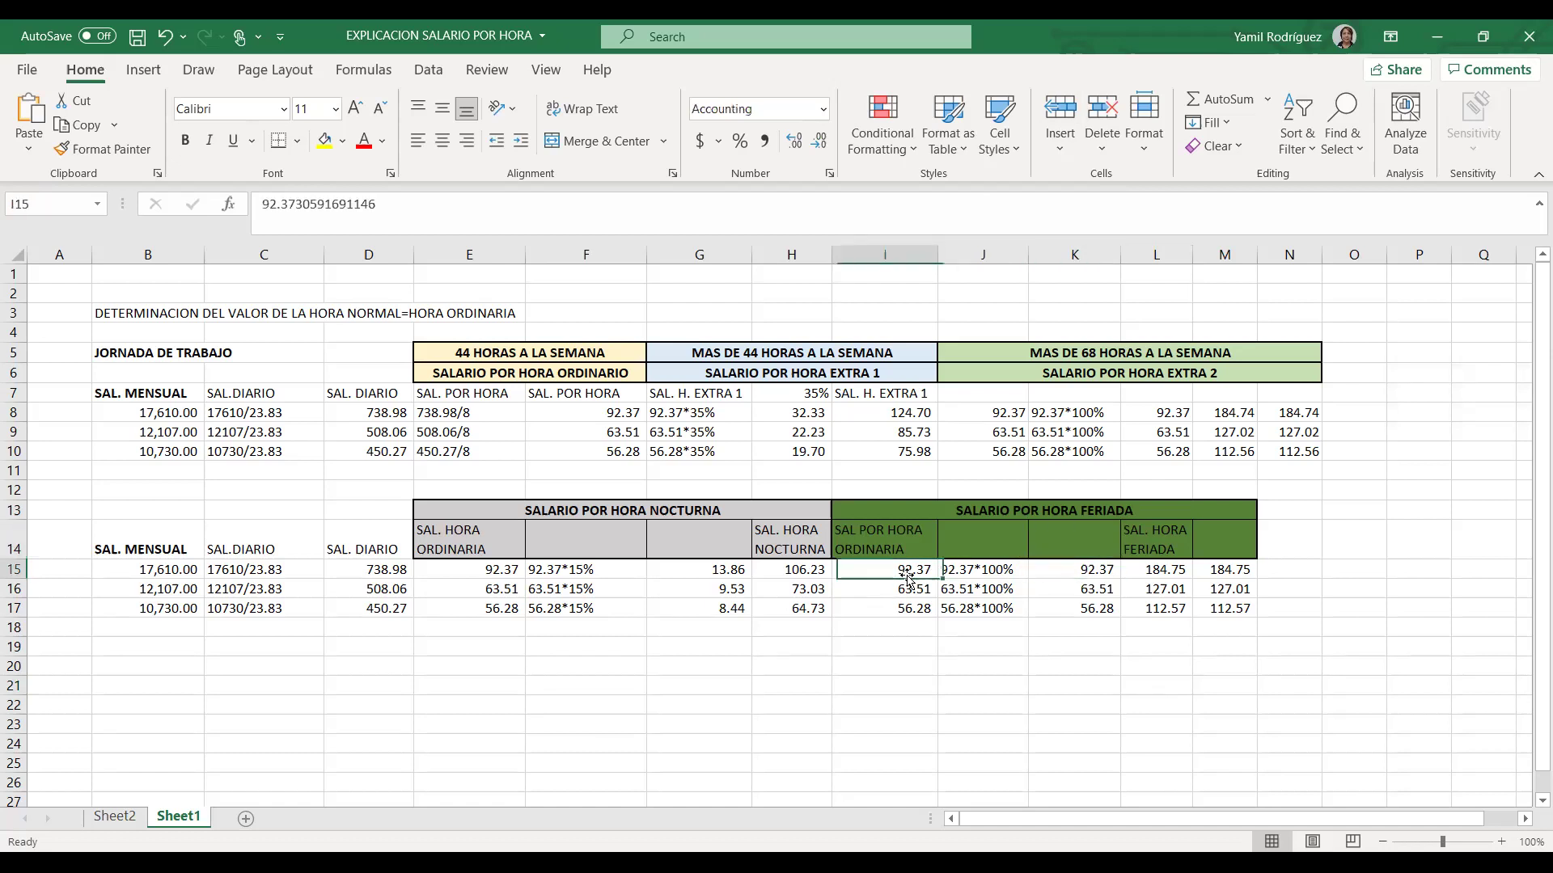
{"action": "left_click", "coordinate": [1067, 575]}
{"action": "left_click", "coordinate": [1147, 570]}
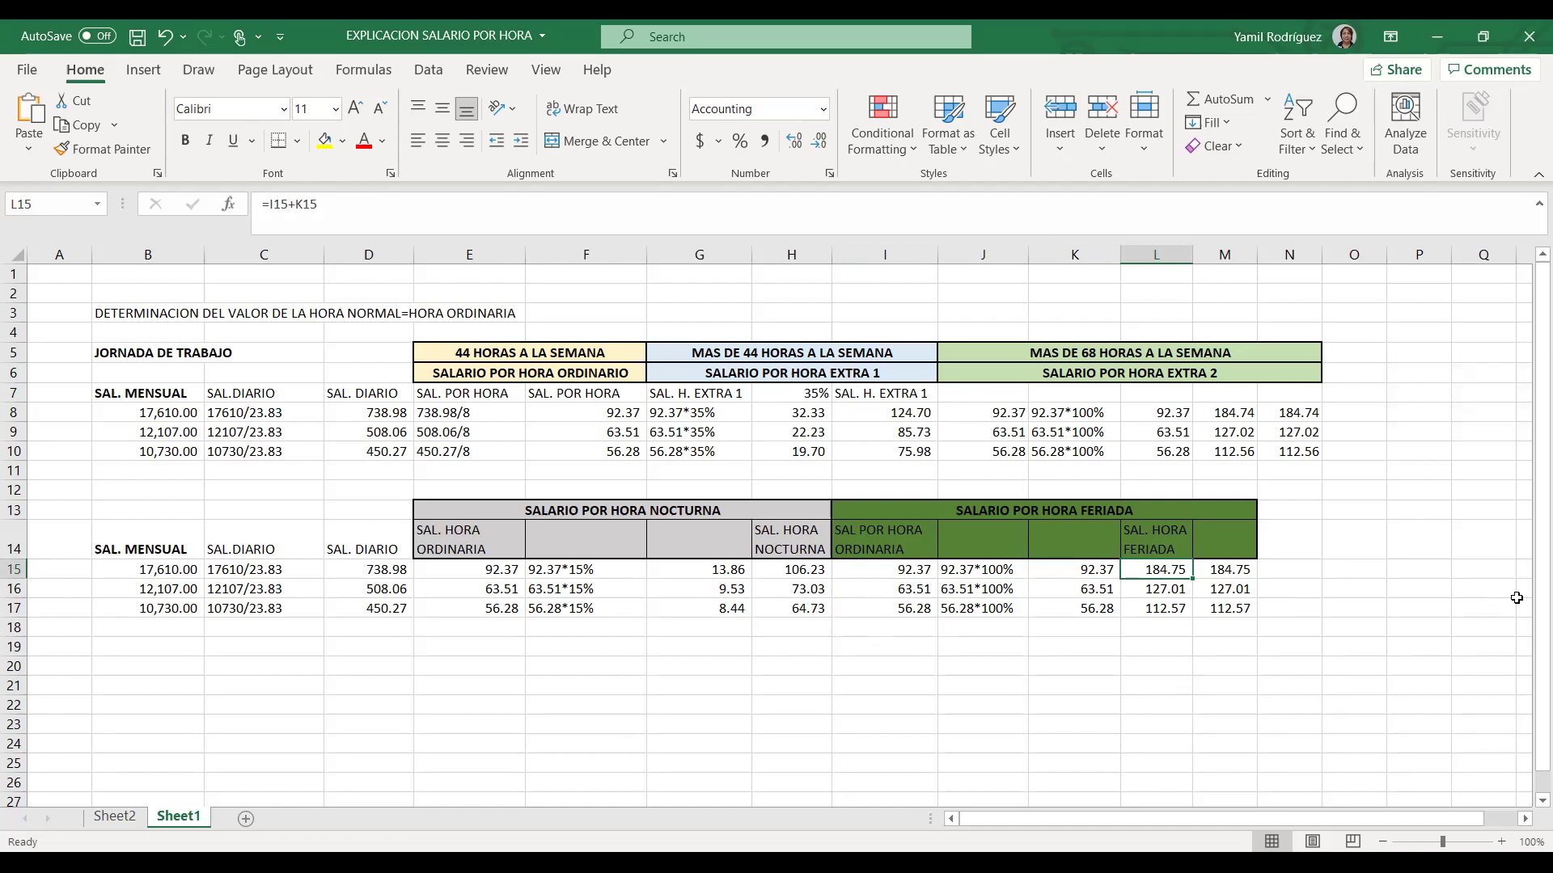
Recap the daily salary division by 23.83, the hourly division by 8, and the 15% night surcharge in F17.
{"action": "left_click", "coordinate": [235, 428]}
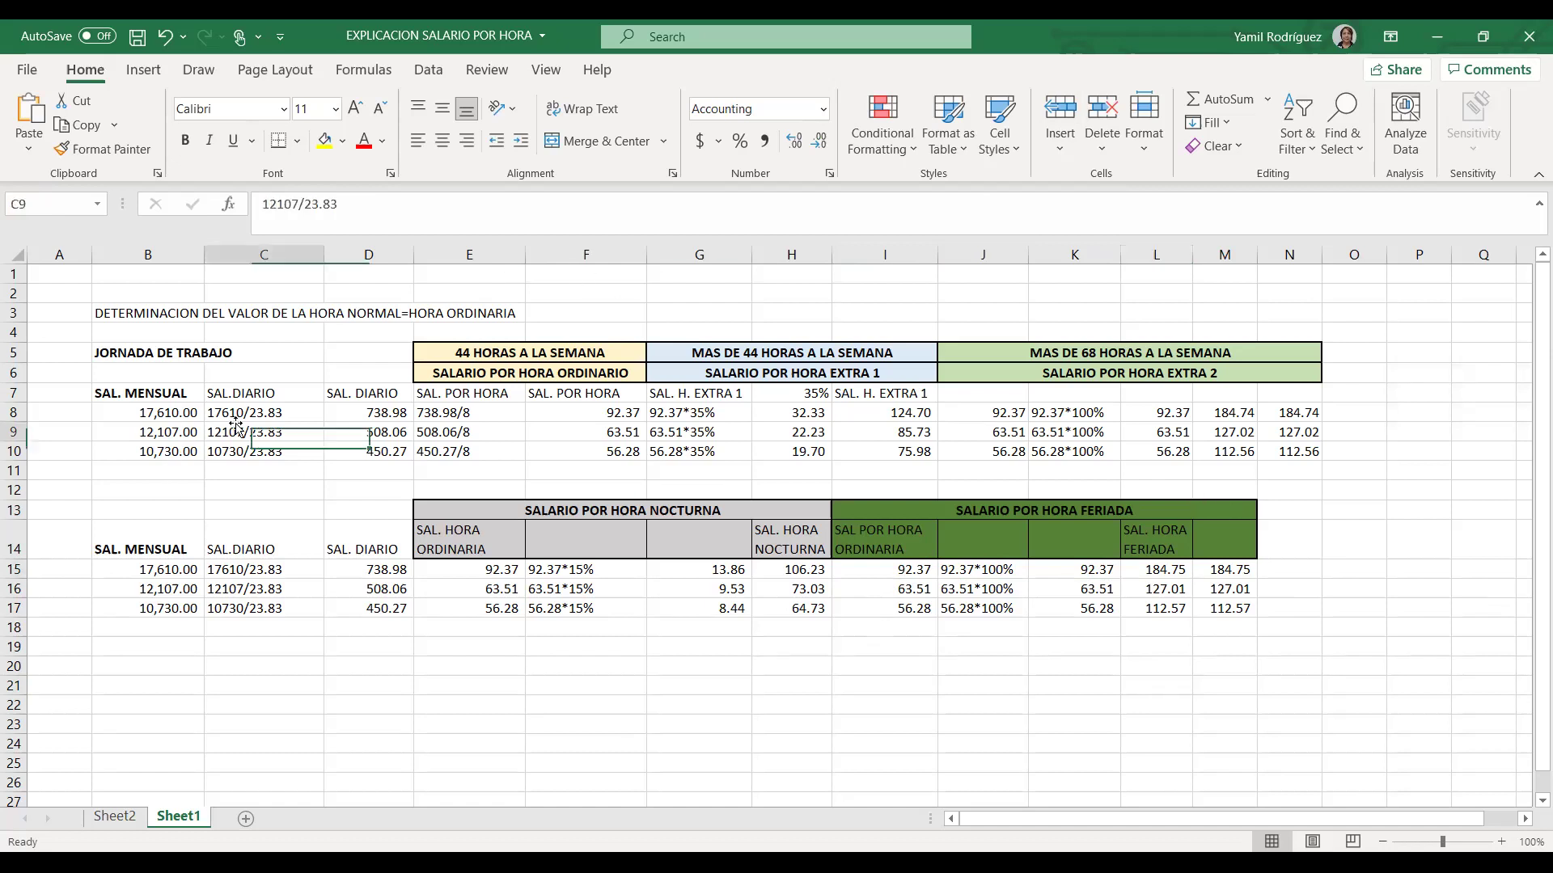
{"action": "left_click", "coordinate": [296, 398]}
{"action": "left_click", "coordinate": [393, 414]}
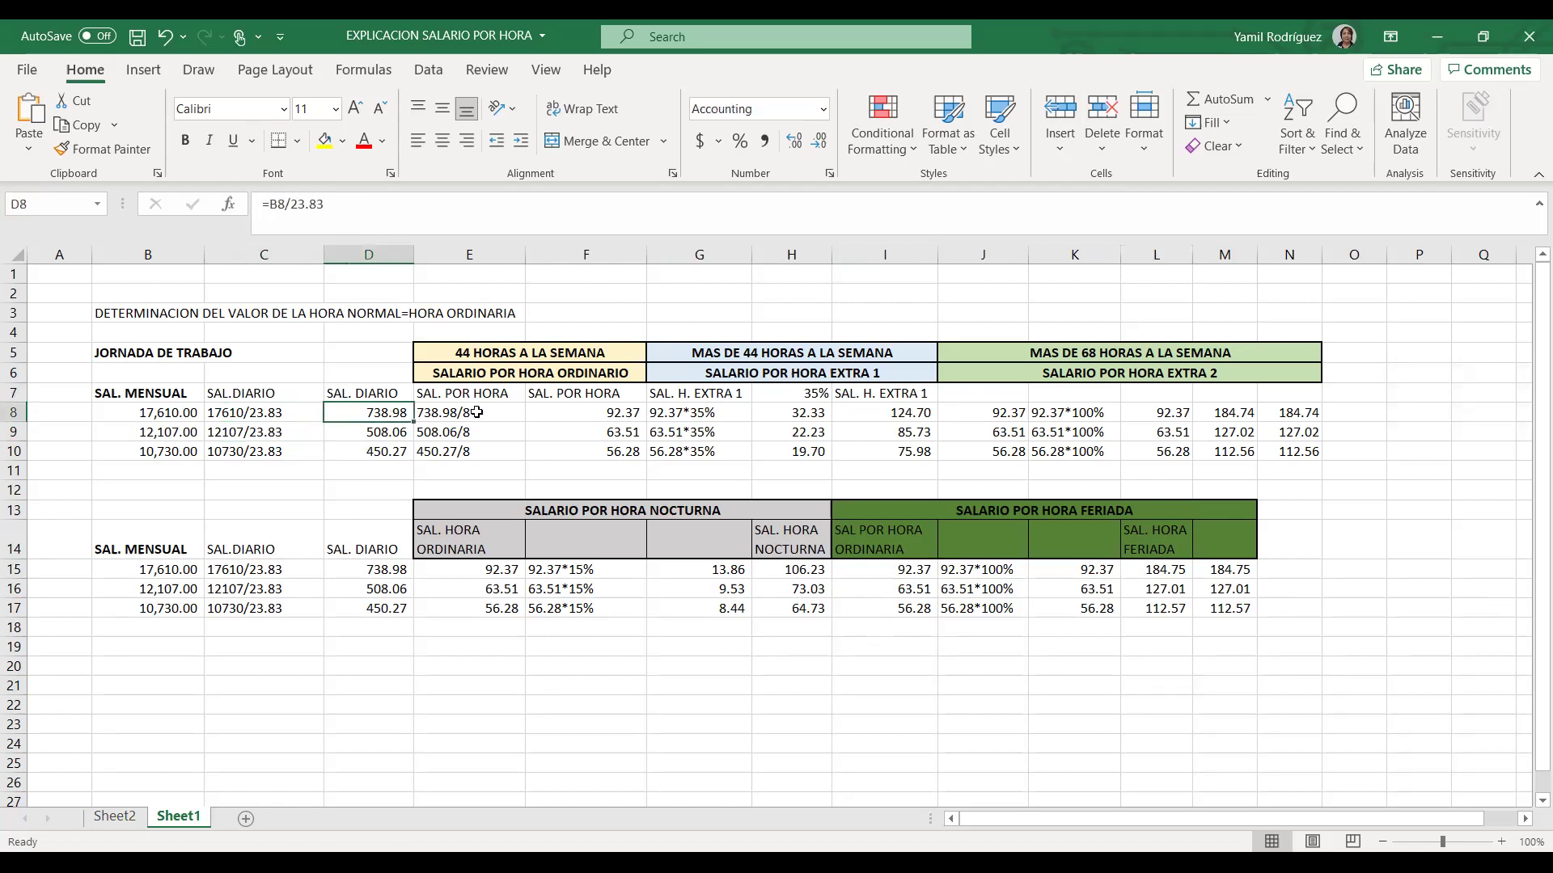
{"action": "left_click", "coordinate": [478, 413]}
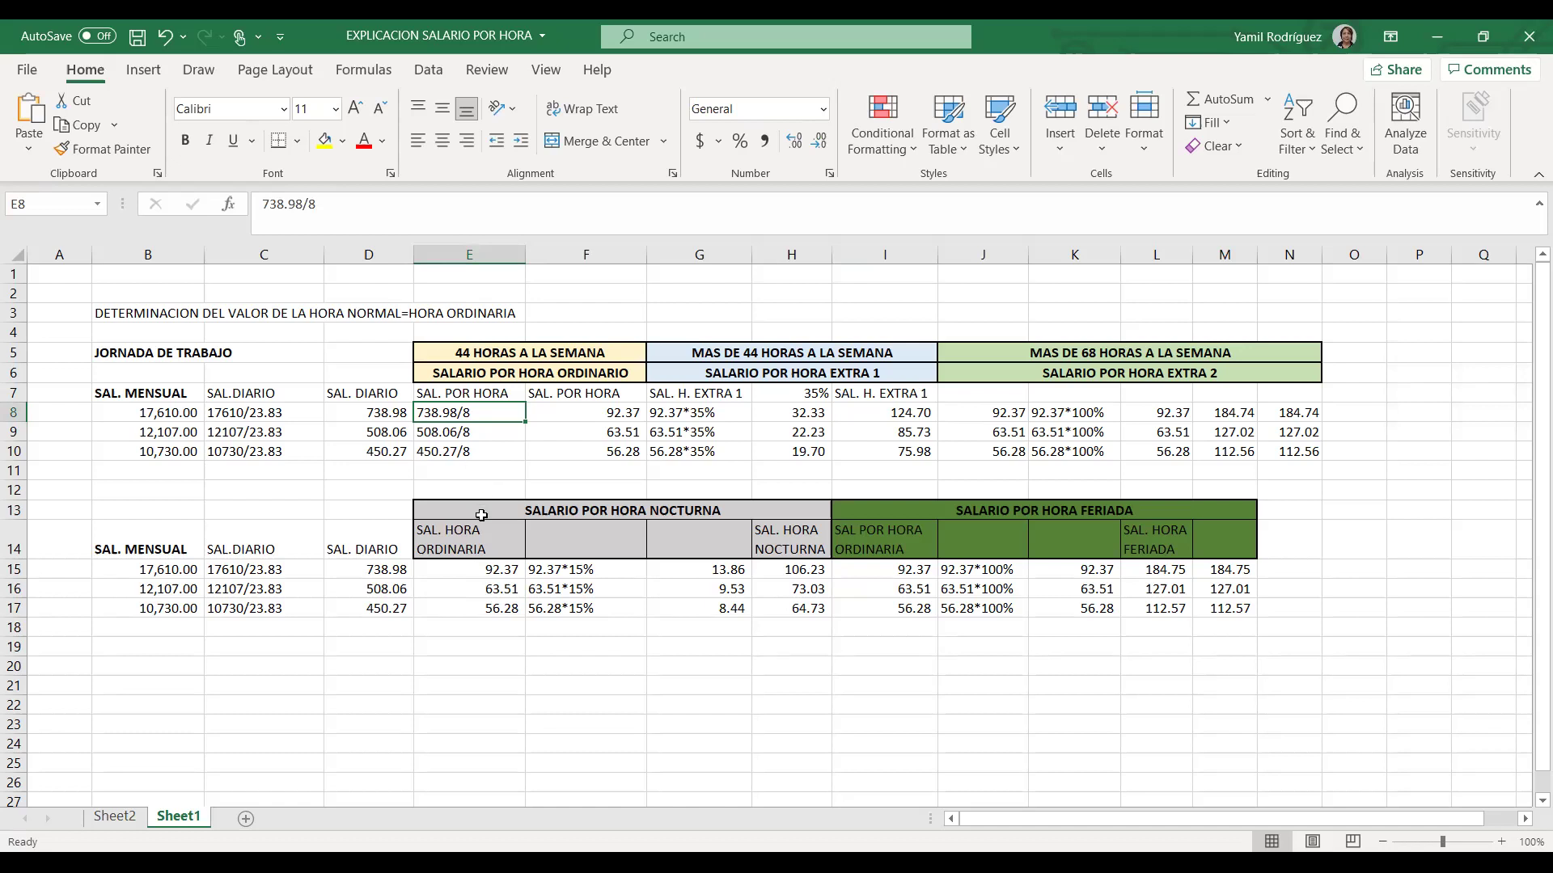
{"action": "left_click", "coordinate": [534, 605]}
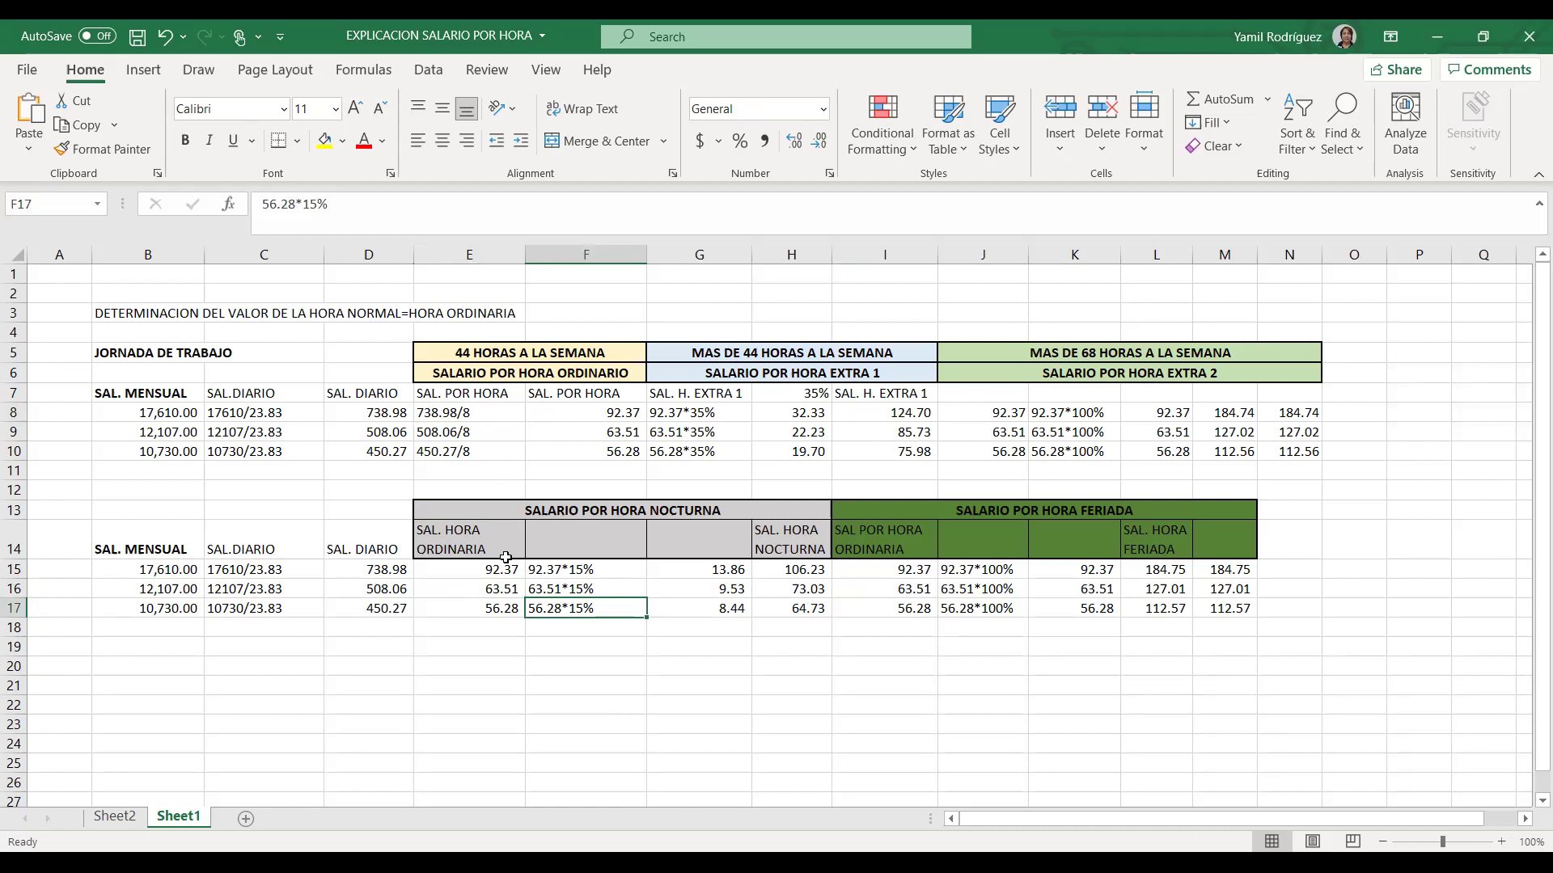
{"action": "left_click", "coordinate": [603, 704]}
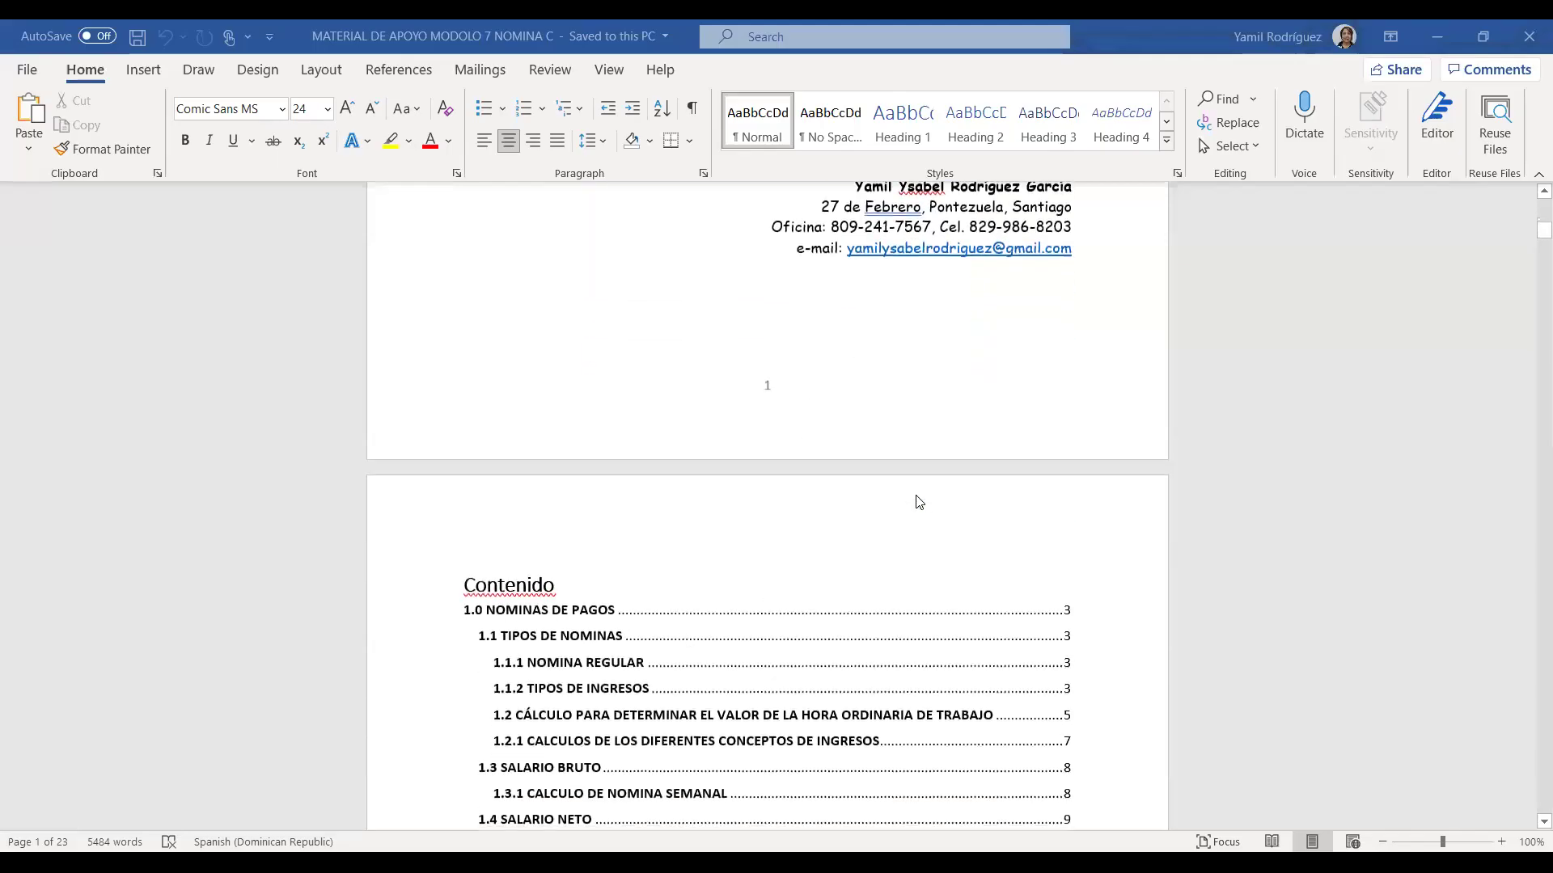
In the Word document MATERIAL DE APOYO MODOLO 7 NOMINA, review the cover and contents through section 1.1 TIPOS DE NOMINAS.
{"action": "scroll", "coordinate": [918, 502], "scroll_direction": "down", "scroll_amount": 3}
{"action": "scroll", "coordinate": [883, 520], "scroll_direction": "up", "scroll_amount": 10}
{"action": "scroll", "coordinate": [873, 527], "scroll_direction": "up", "scroll_amount": 4}
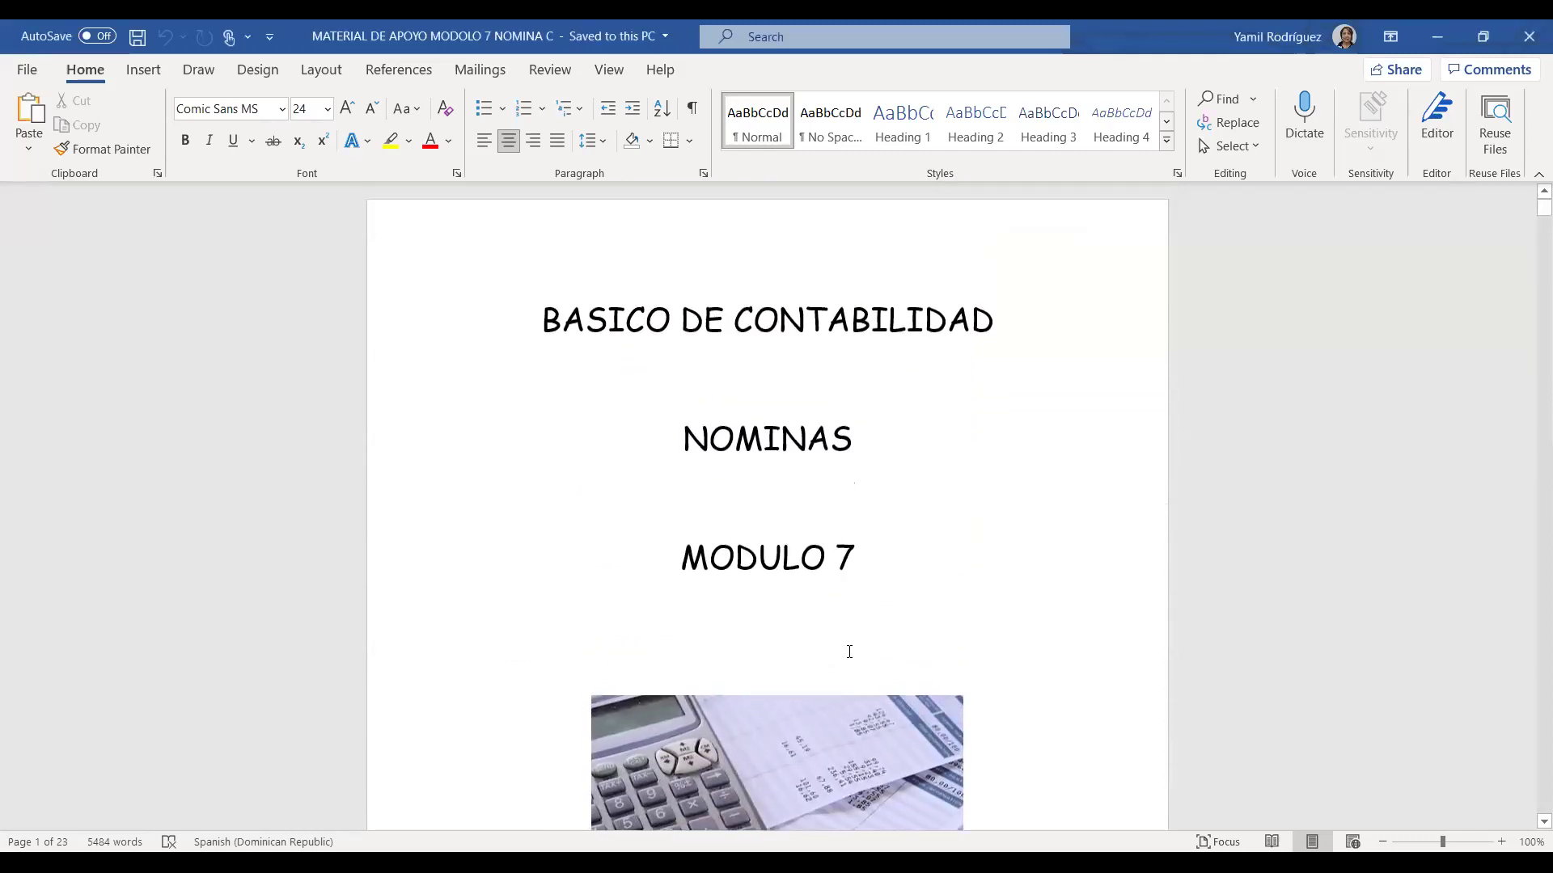
{"action": "scroll", "coordinate": [849, 651], "scroll_direction": "down", "scroll_amount": 10}
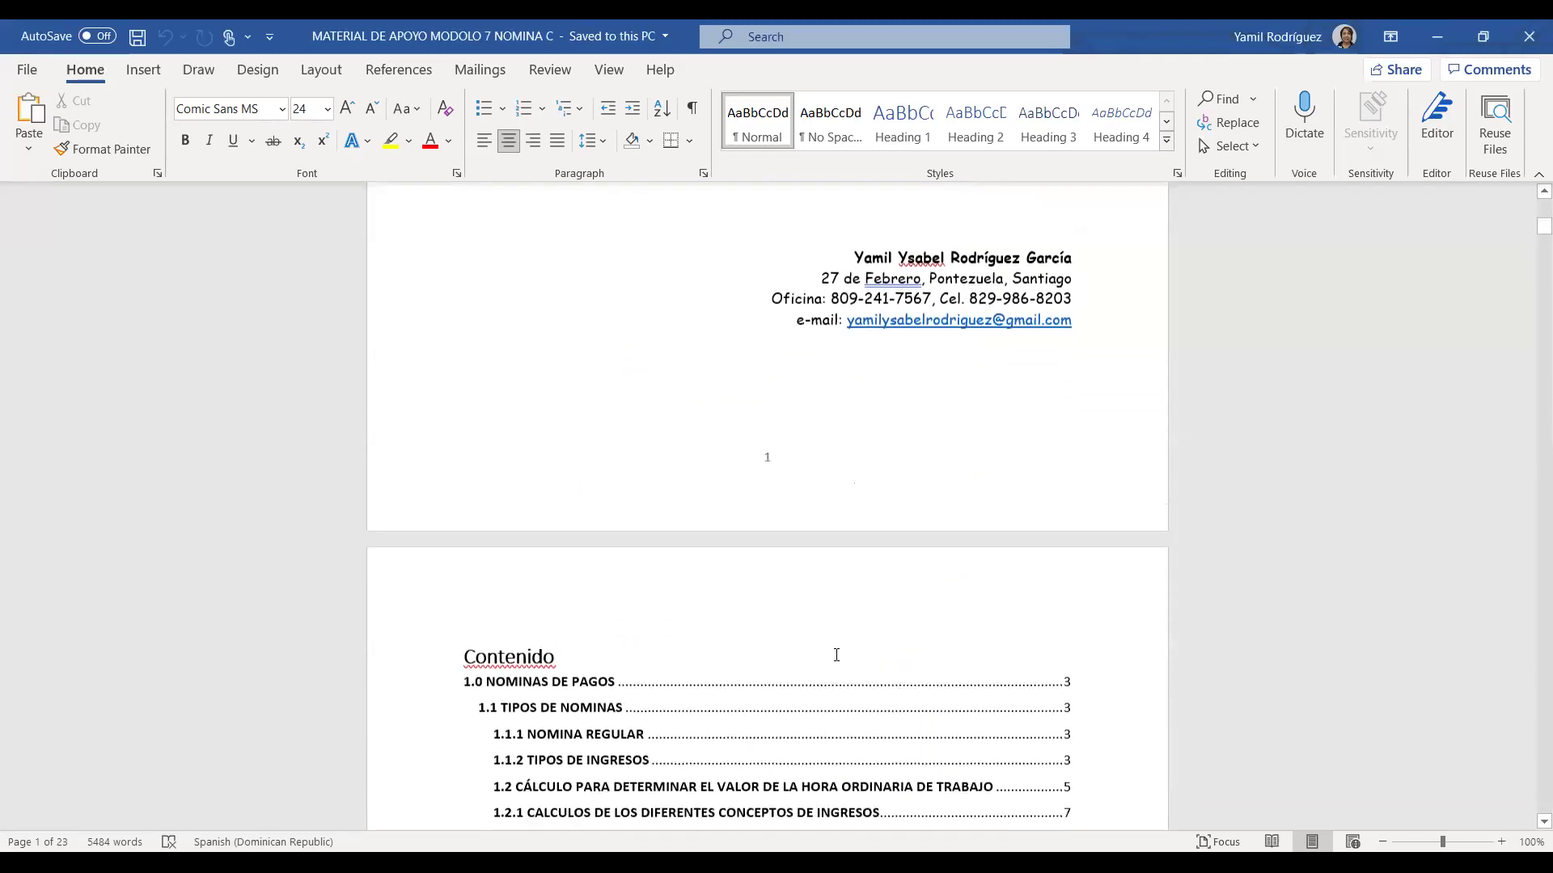
{"action": "scroll", "coordinate": [836, 655], "scroll_direction": "down", "scroll_amount": 10}
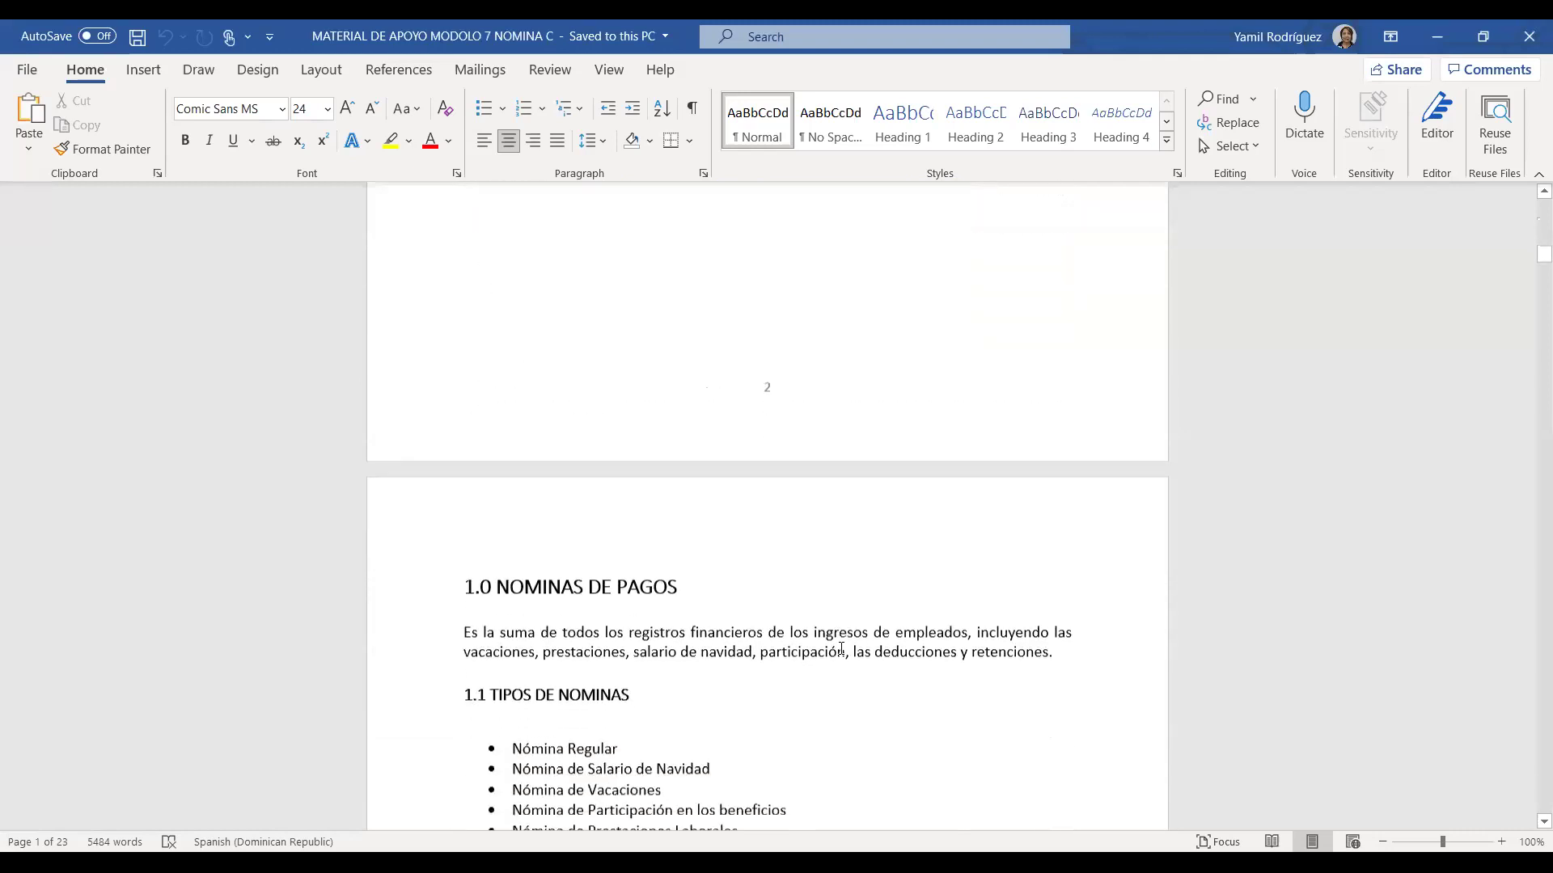
{"action": "scroll", "coordinate": [841, 648], "scroll_direction": "down", "scroll_amount": 4}
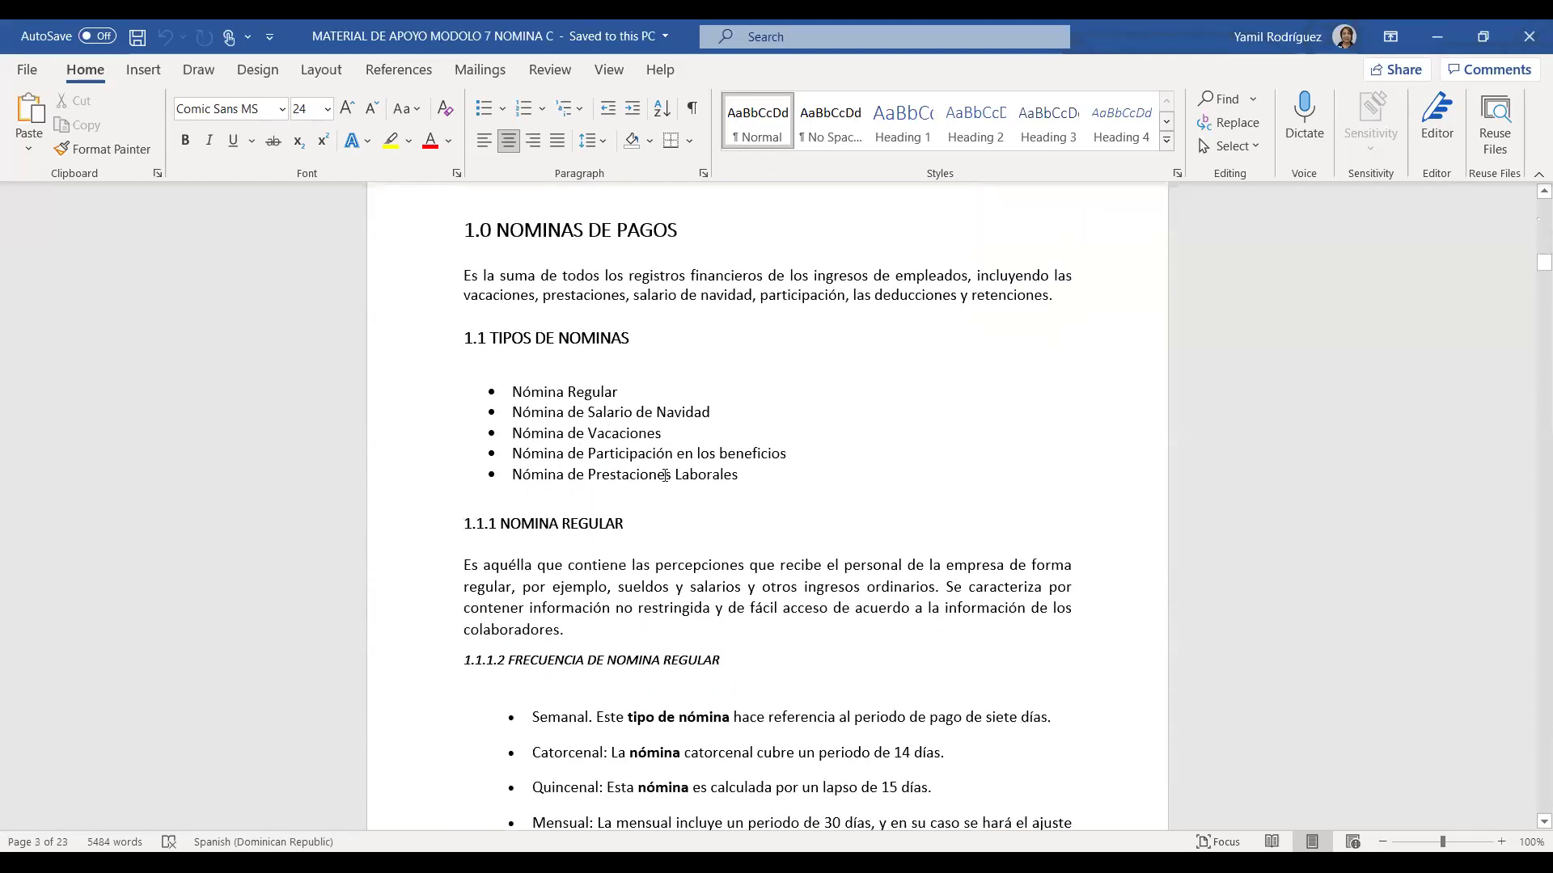
Review the regular payroll frequencies in section 1.1.1 and the ordinary salary section 1.1.2.1 with its minimum wage amounts.
{"action": "scroll", "coordinate": [732, 422], "scroll_direction": "down", "scroll_amount": 5}
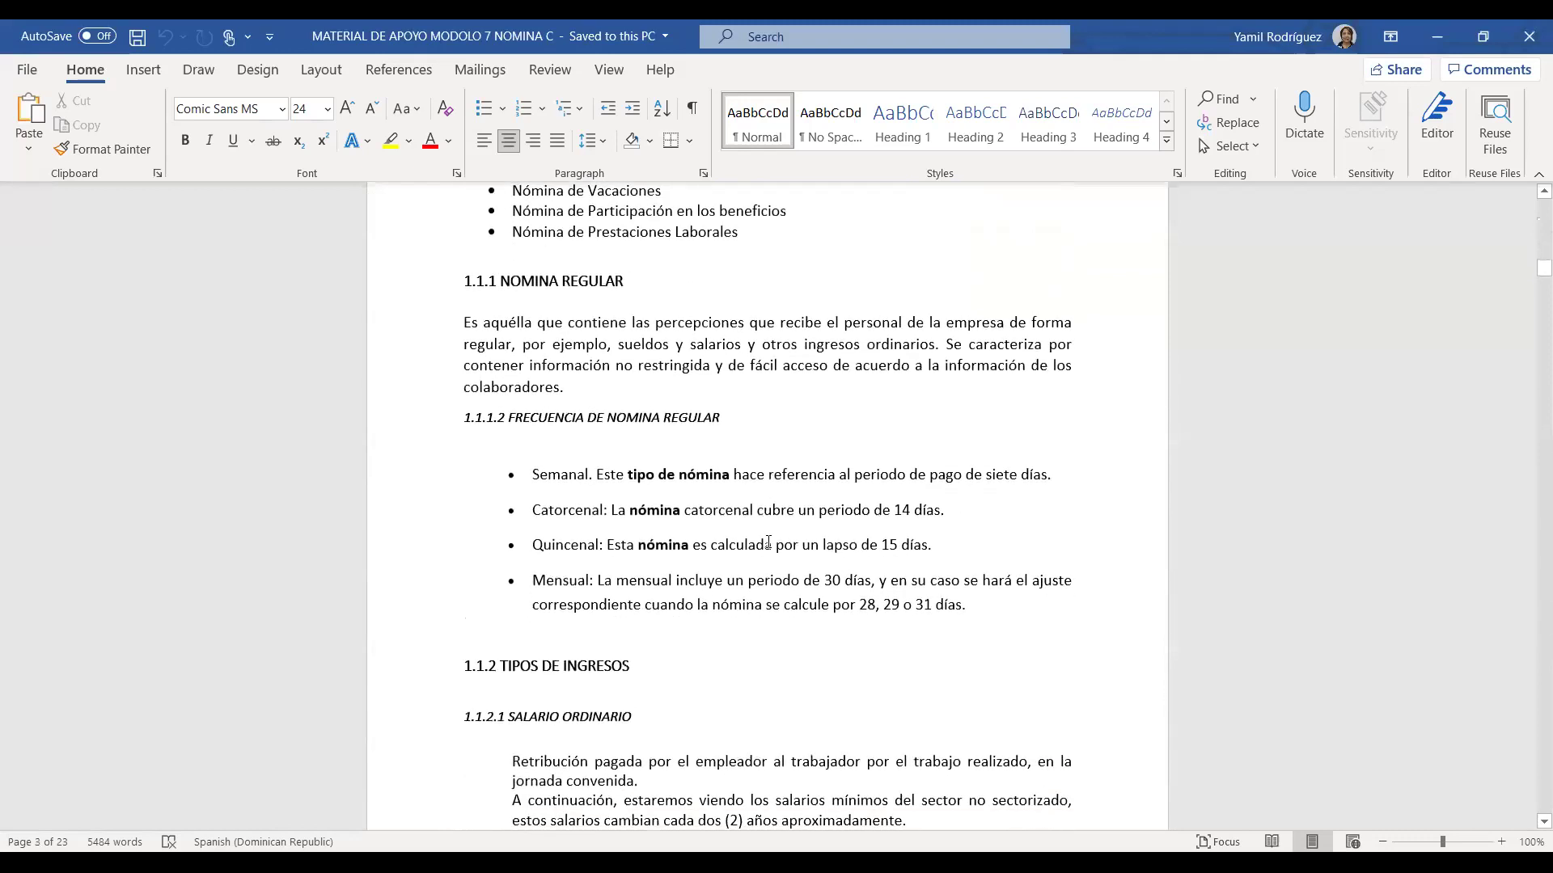
{"action": "scroll", "coordinate": [606, 542], "scroll_direction": "down", "scroll_amount": 5}
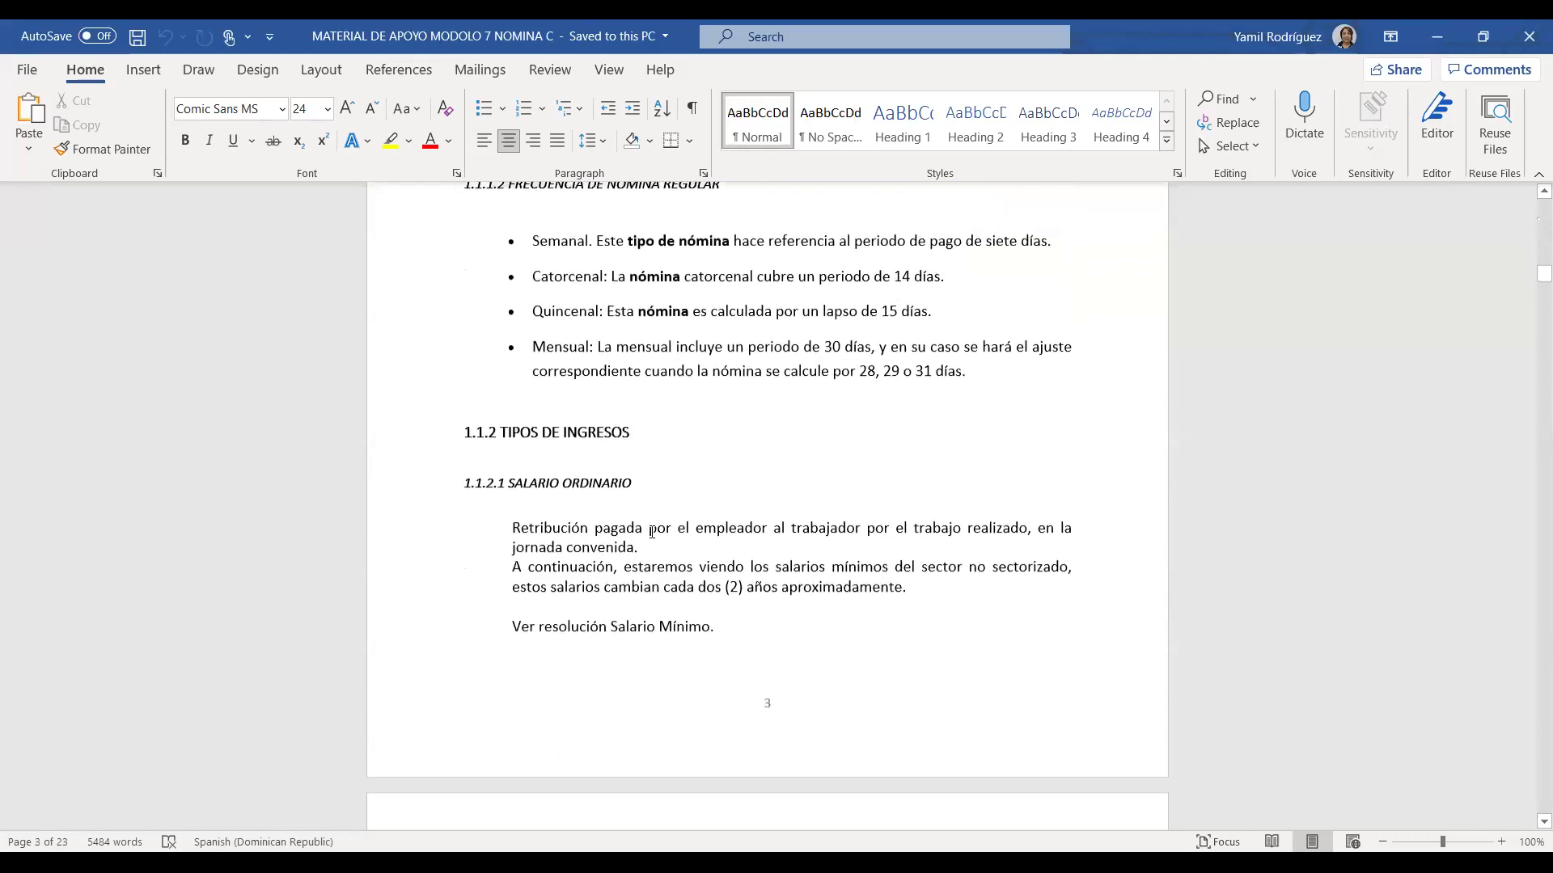
{"action": "scroll", "coordinate": [654, 534], "scroll_direction": "down", "scroll_amount": 5}
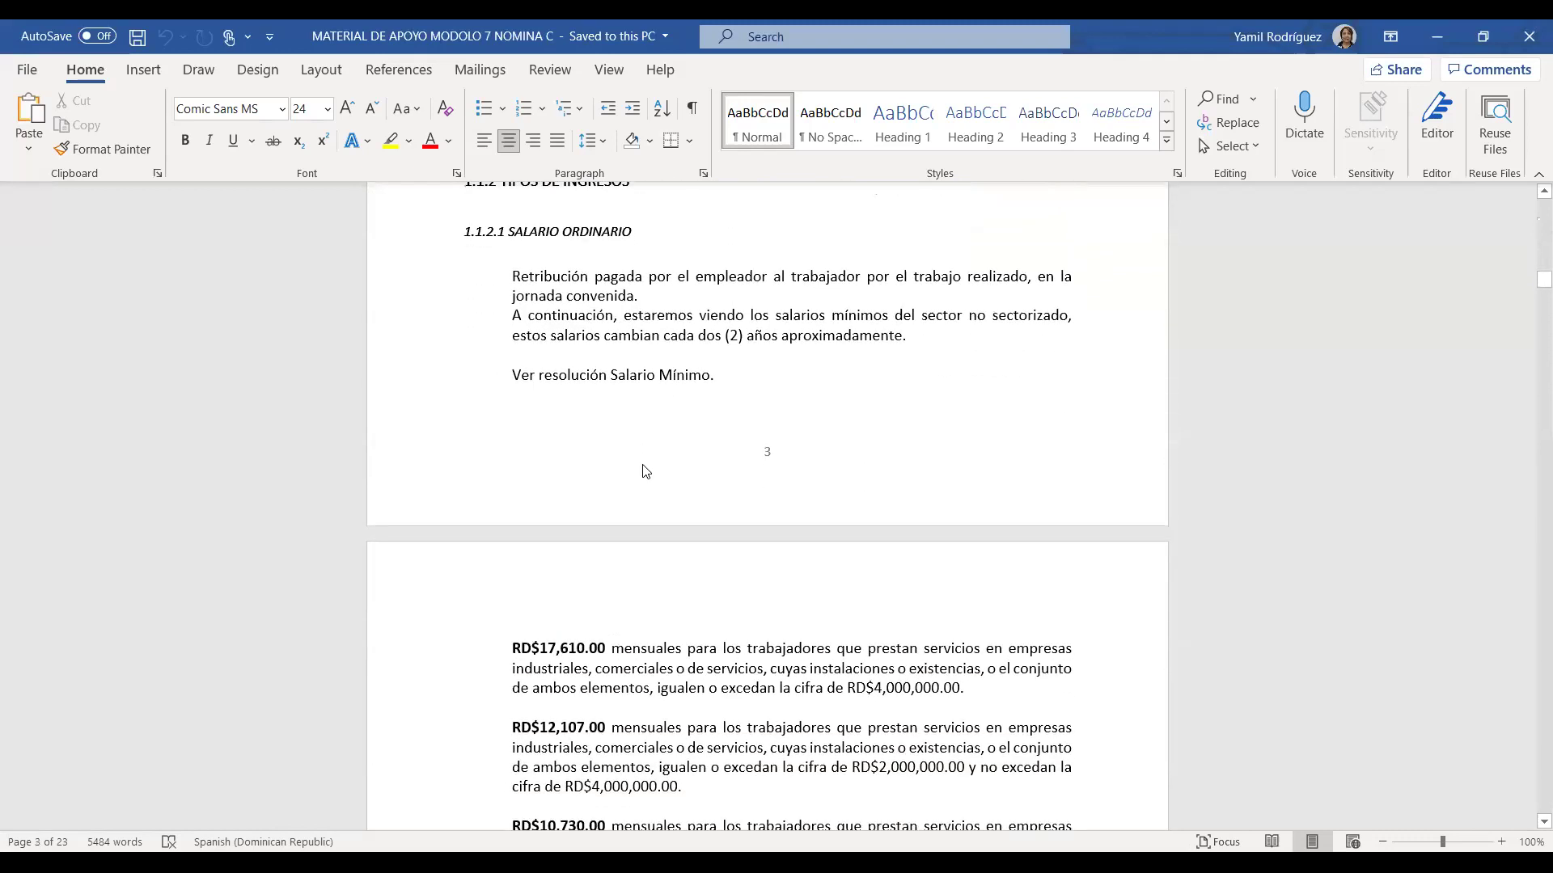
{"action": "scroll", "coordinate": [645, 471], "scroll_direction": "up", "scroll_amount": 1}
{"action": "scroll", "coordinate": [643, 476], "scroll_direction": "down", "scroll_amount": 8}
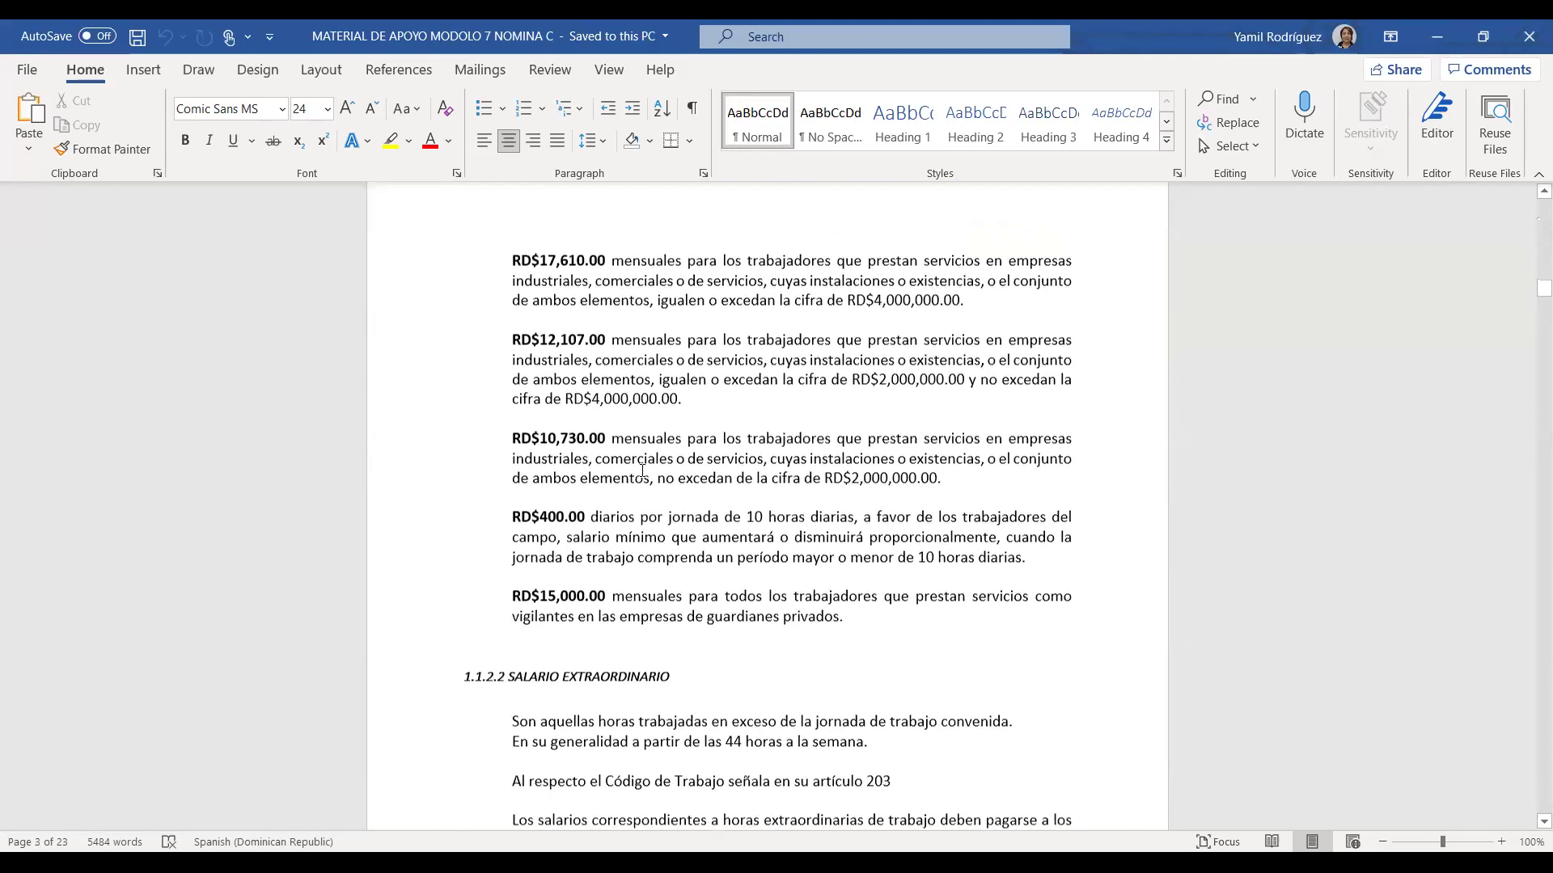
{"action": "left_click", "coordinate": [587, 435]}
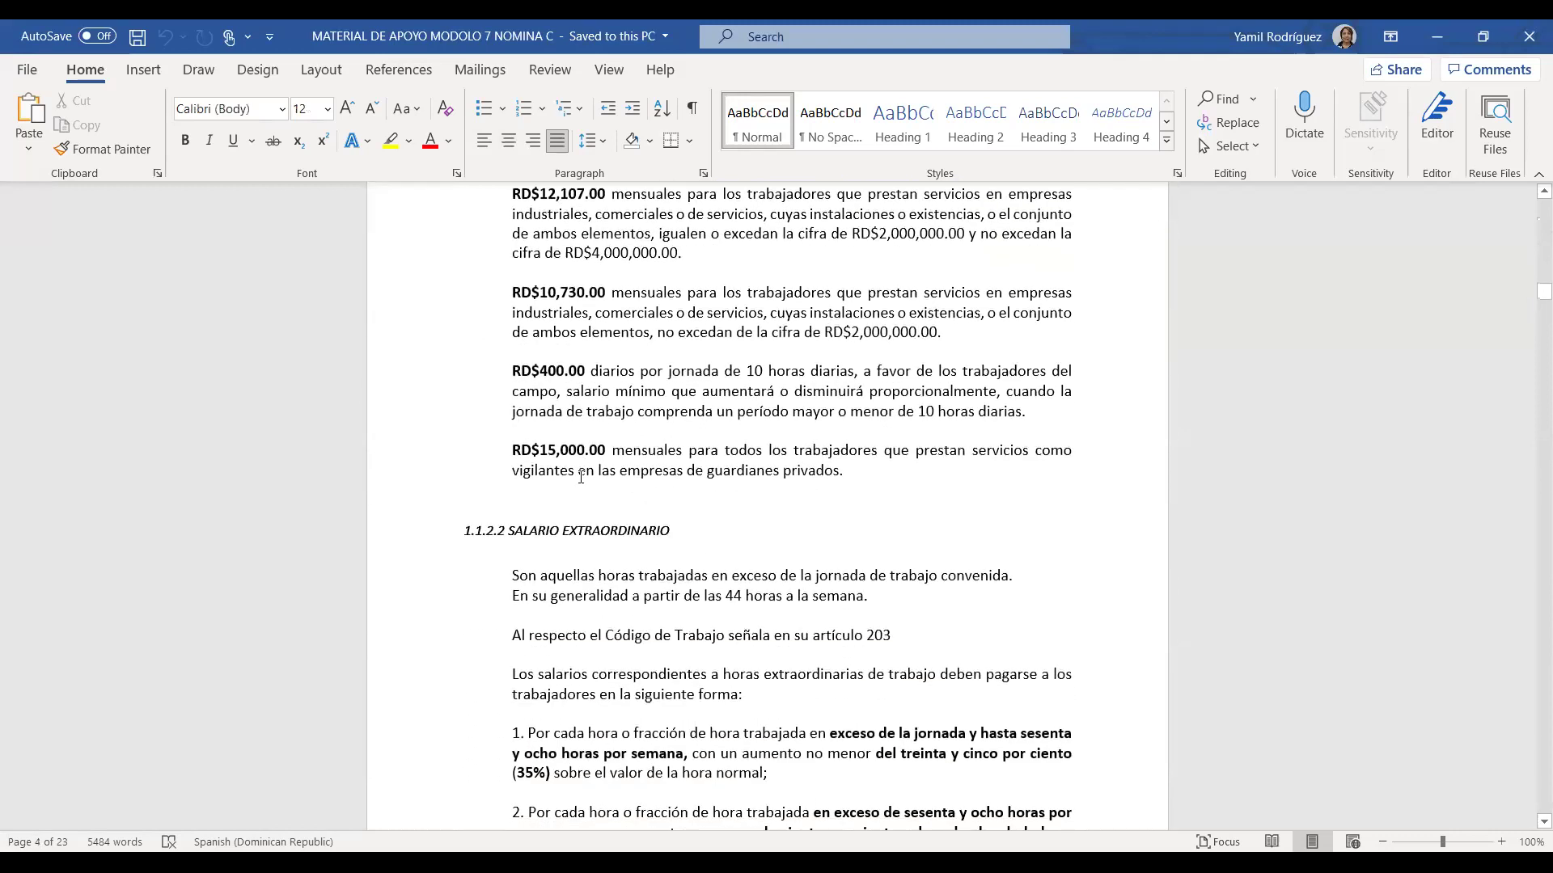
Review the document's rules for SALARIO EXTRAORDINARIO, SALARIO HORAS FERIADAS and SALARIO NOCTURNO.
{"action": "left_click", "coordinate": [455, 555]}
{"action": "scroll", "coordinate": [745, 550], "scroll_direction": "down", "scroll_amount": 3}
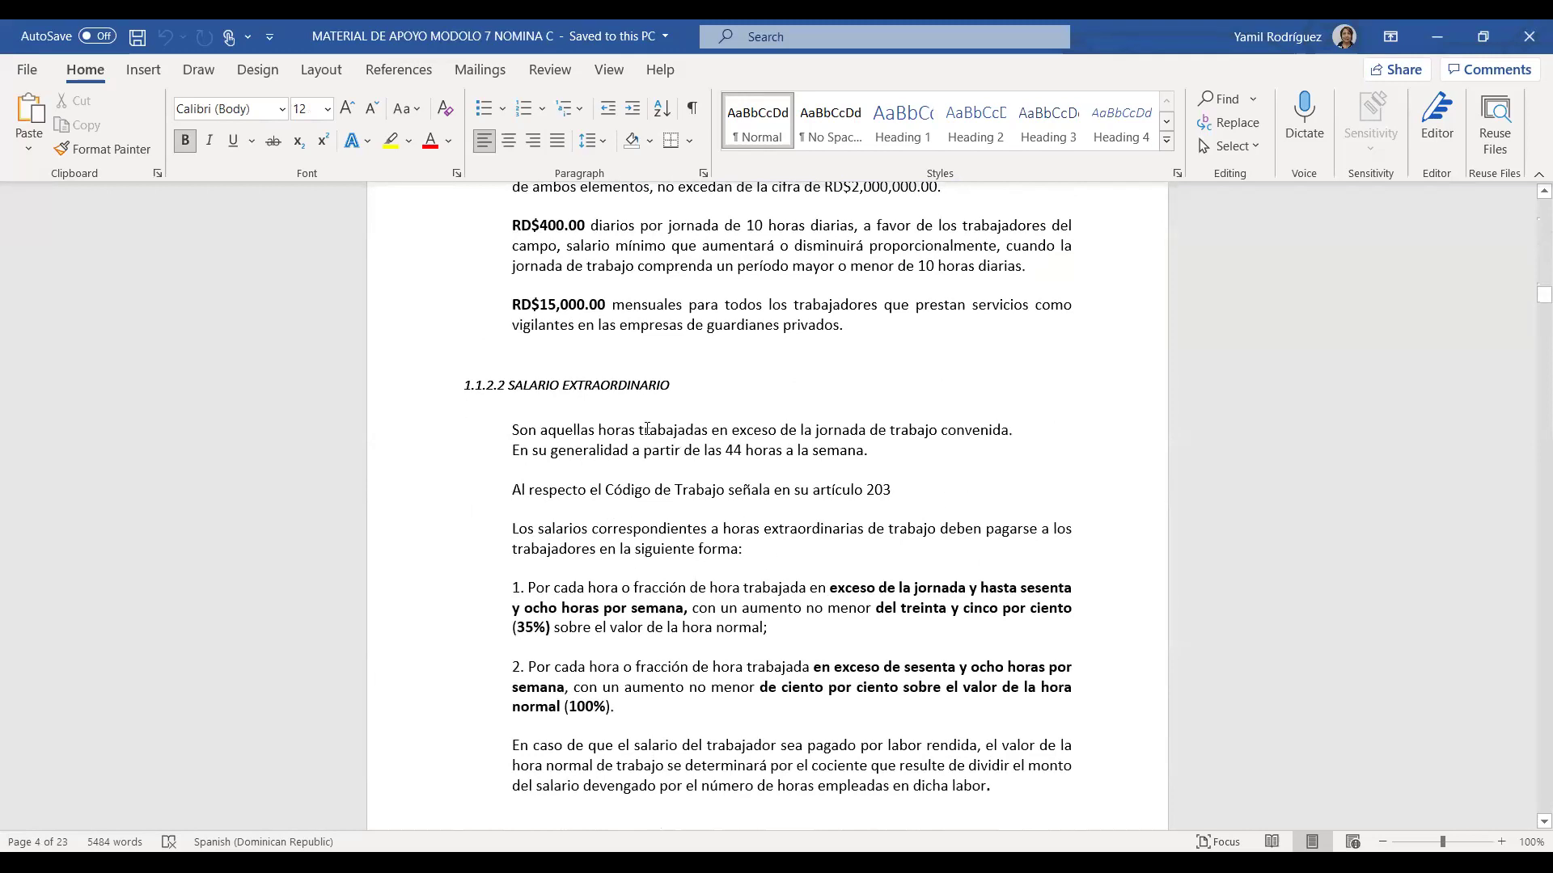
{"action": "left_click", "coordinate": [899, 488]}
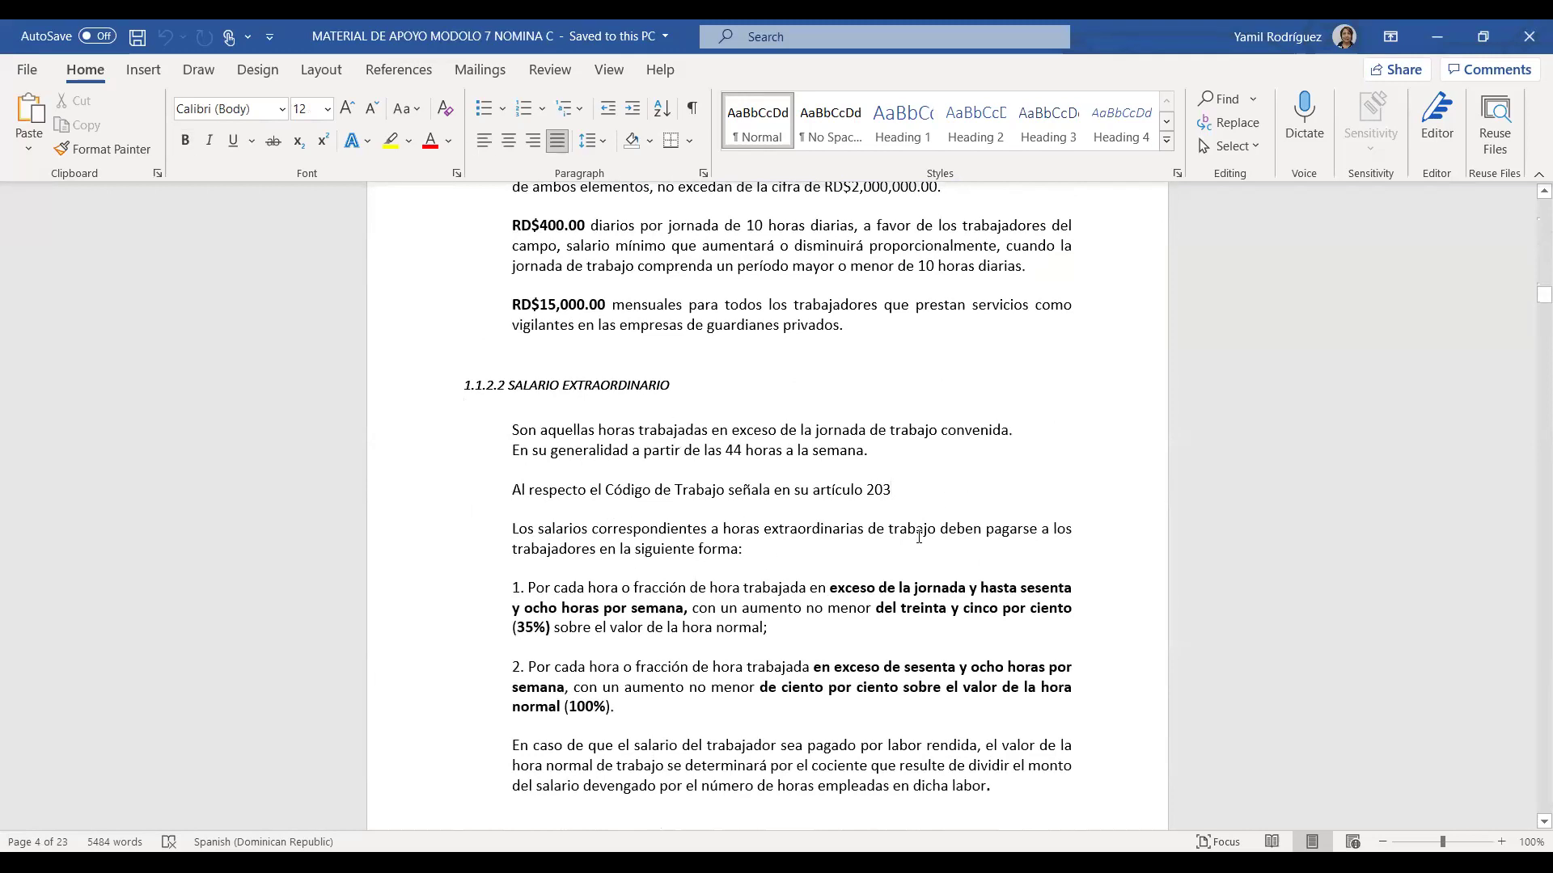
{"action": "scroll", "coordinate": [918, 537], "scroll_direction": "down", "scroll_amount": 4}
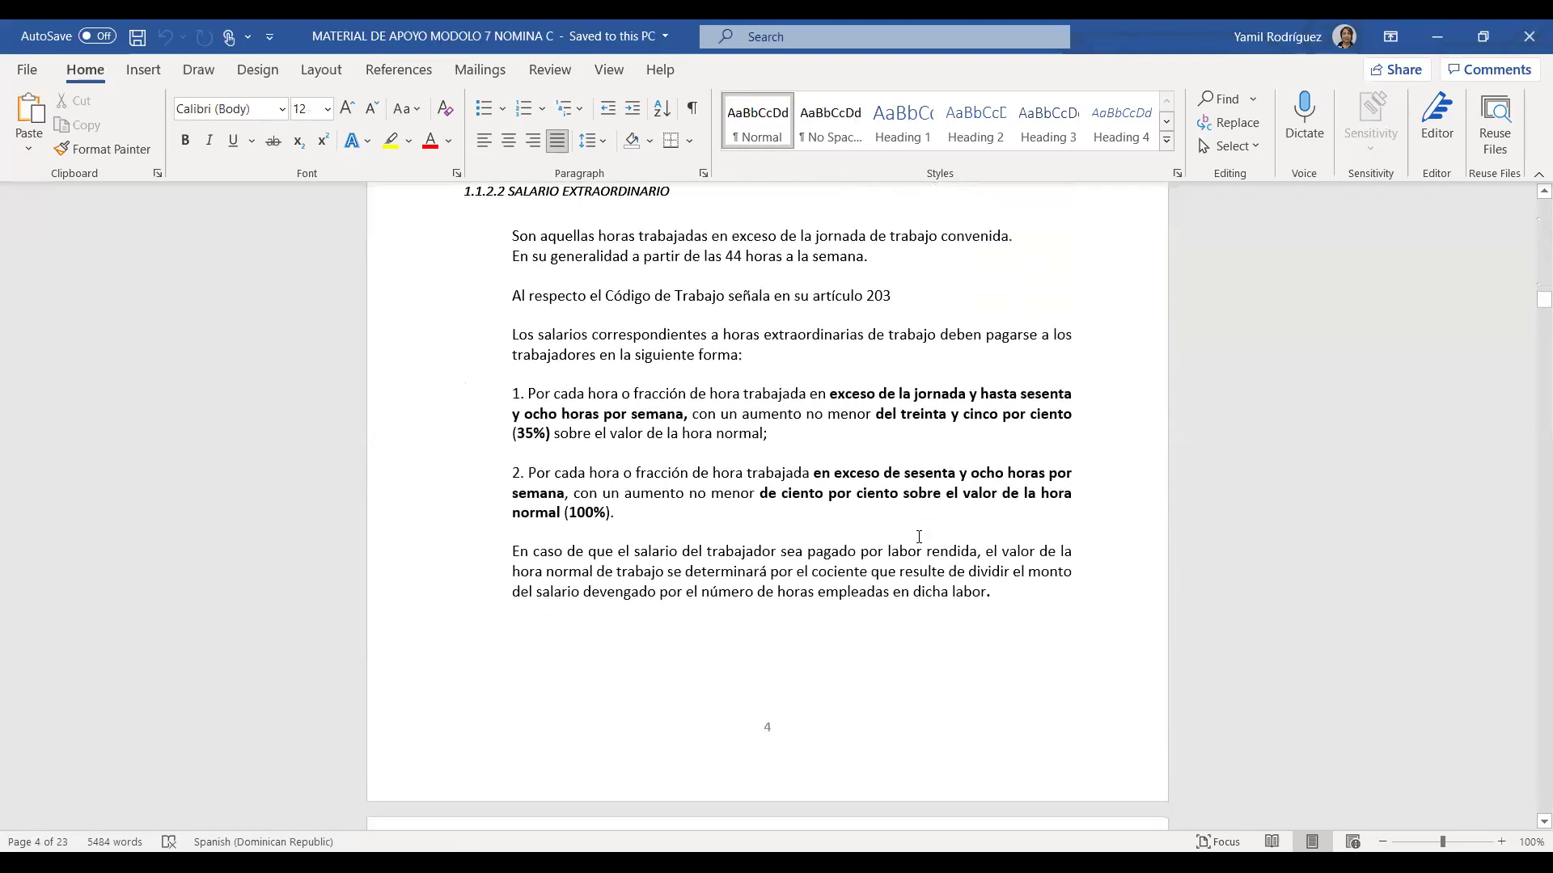
{"action": "scroll", "coordinate": [946, 495], "scroll_direction": "down", "scroll_amount": 10}
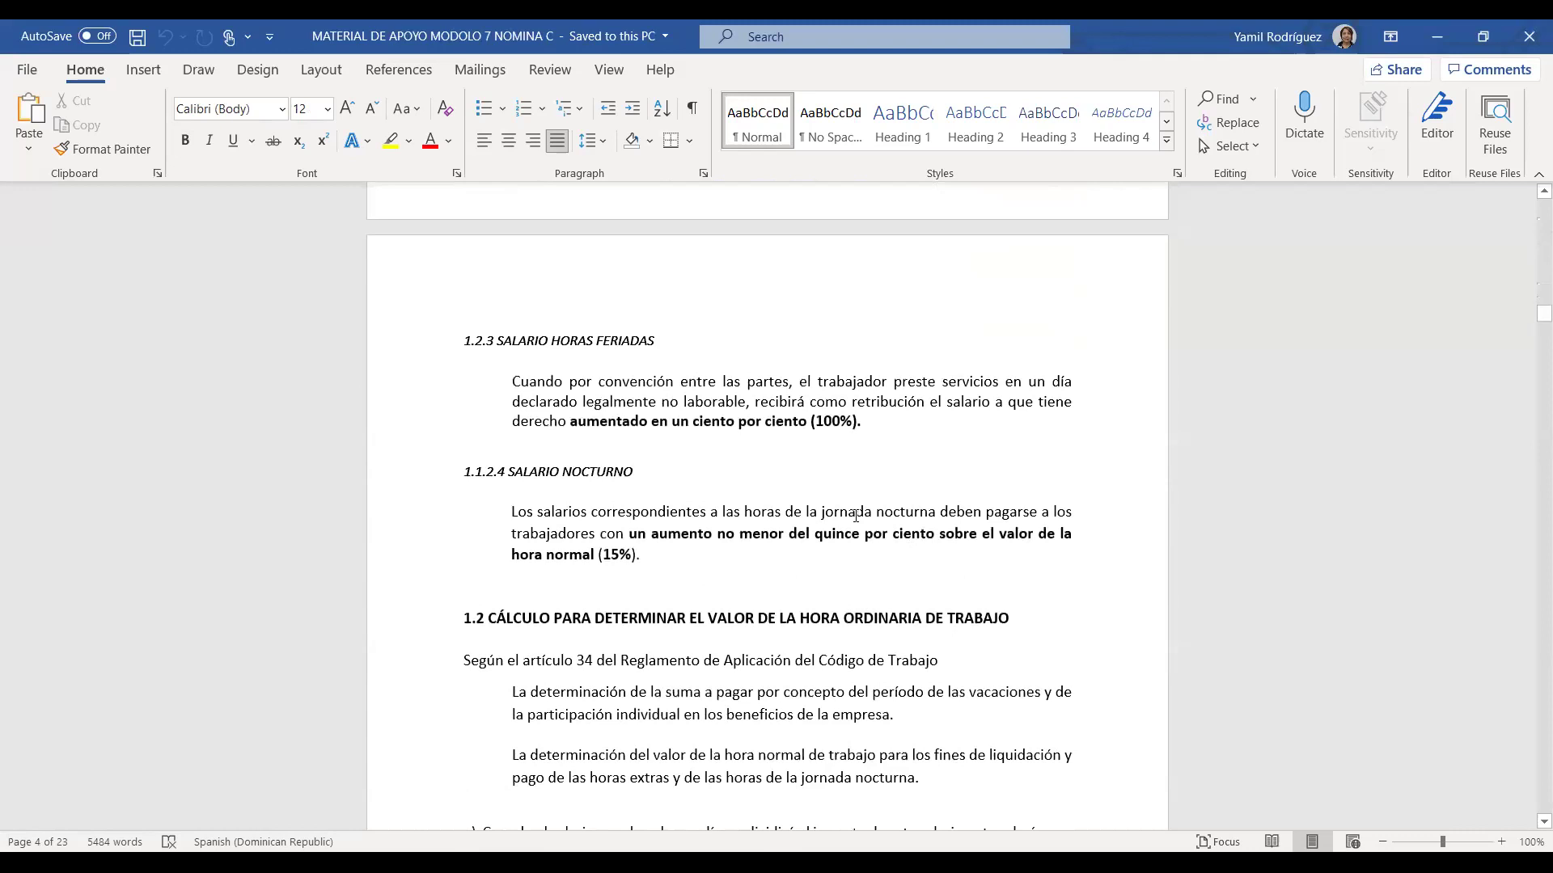
{"action": "left_click", "coordinate": [800, 535]}
{"action": "scroll", "coordinate": [799, 535], "scroll_direction": "down", "scroll_amount": 5}
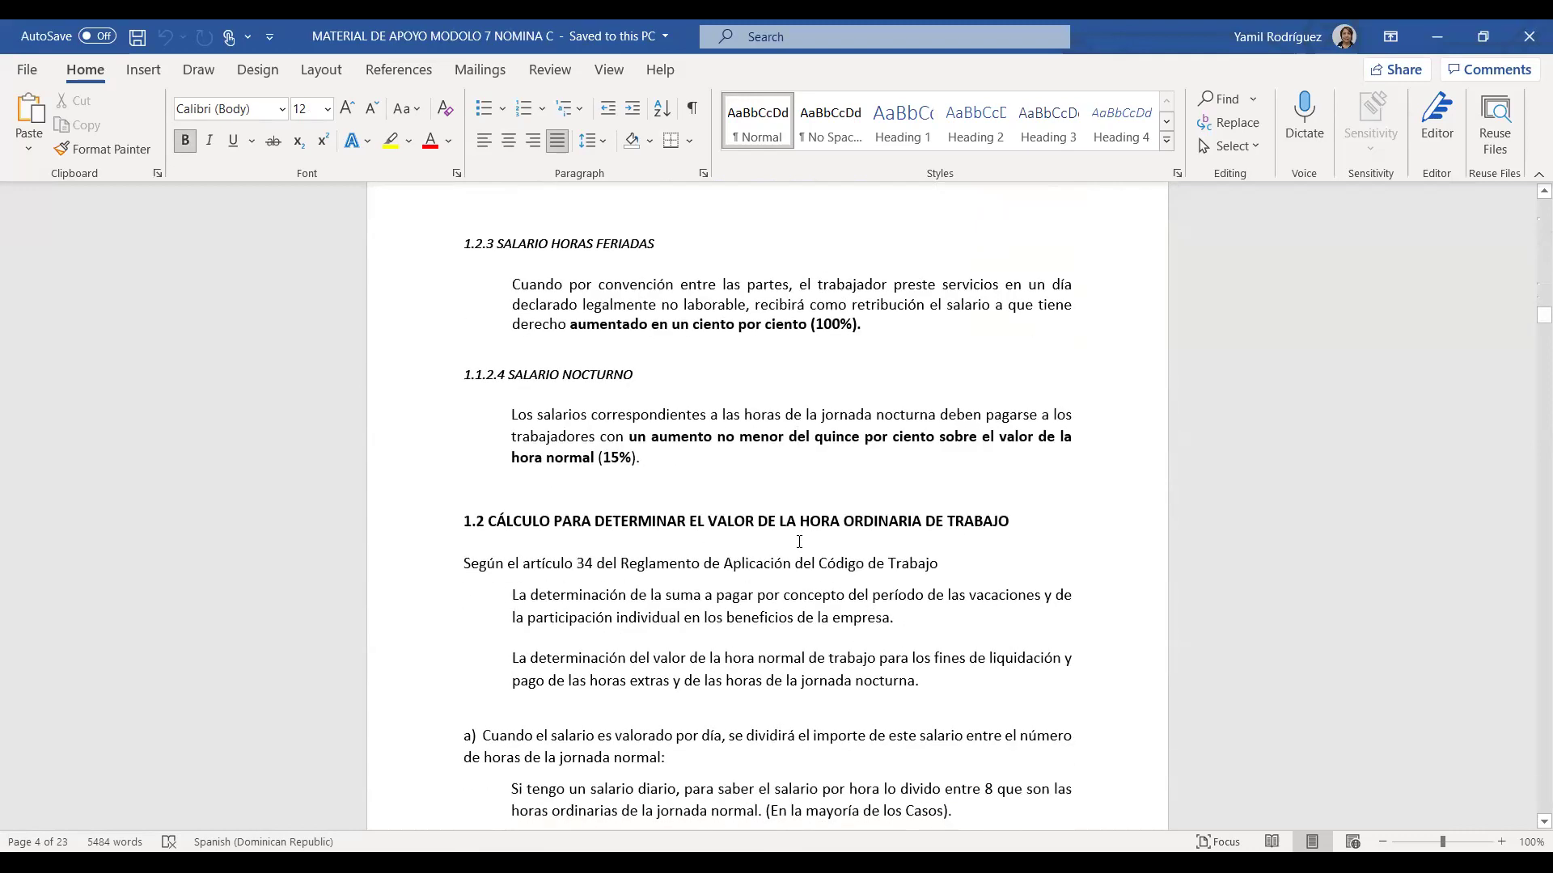
Examine section 1.2 on the ordinary hour's value, from the daily, weekly, biweekly and monthly salary examples to the working-days table.
{"action": "left_click", "coordinate": [756, 535]}
{"action": "scroll", "coordinate": [765, 590], "scroll_direction": "down", "scroll_amount": 4}
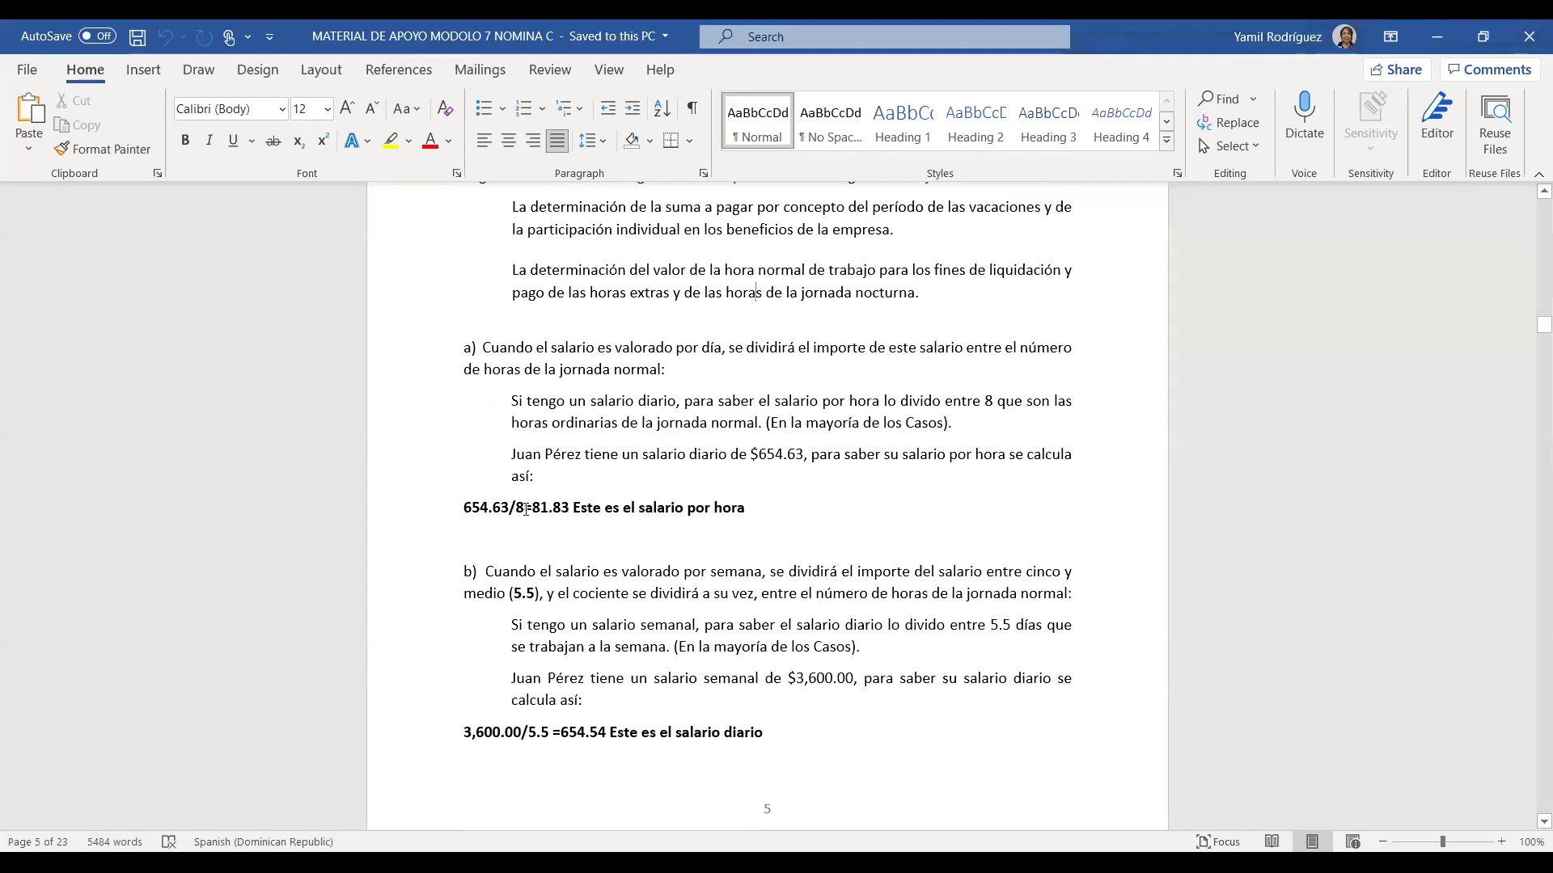
{"action": "scroll", "coordinate": [667, 503], "scroll_direction": "down", "scroll_amount": 3}
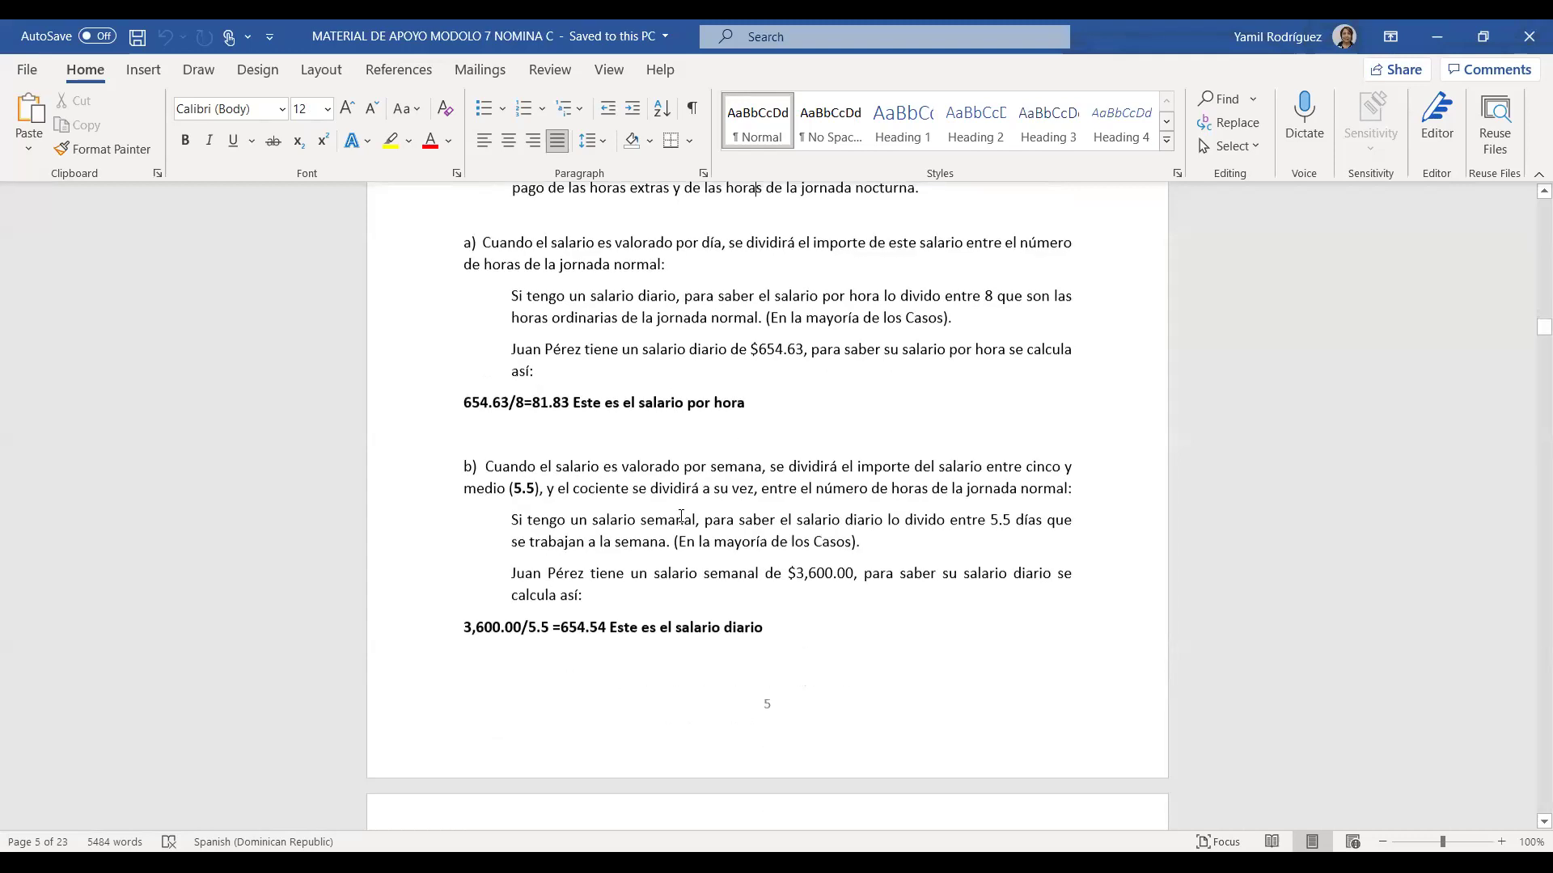
{"action": "scroll", "coordinate": [668, 606], "scroll_direction": "down", "scroll_amount": 12}
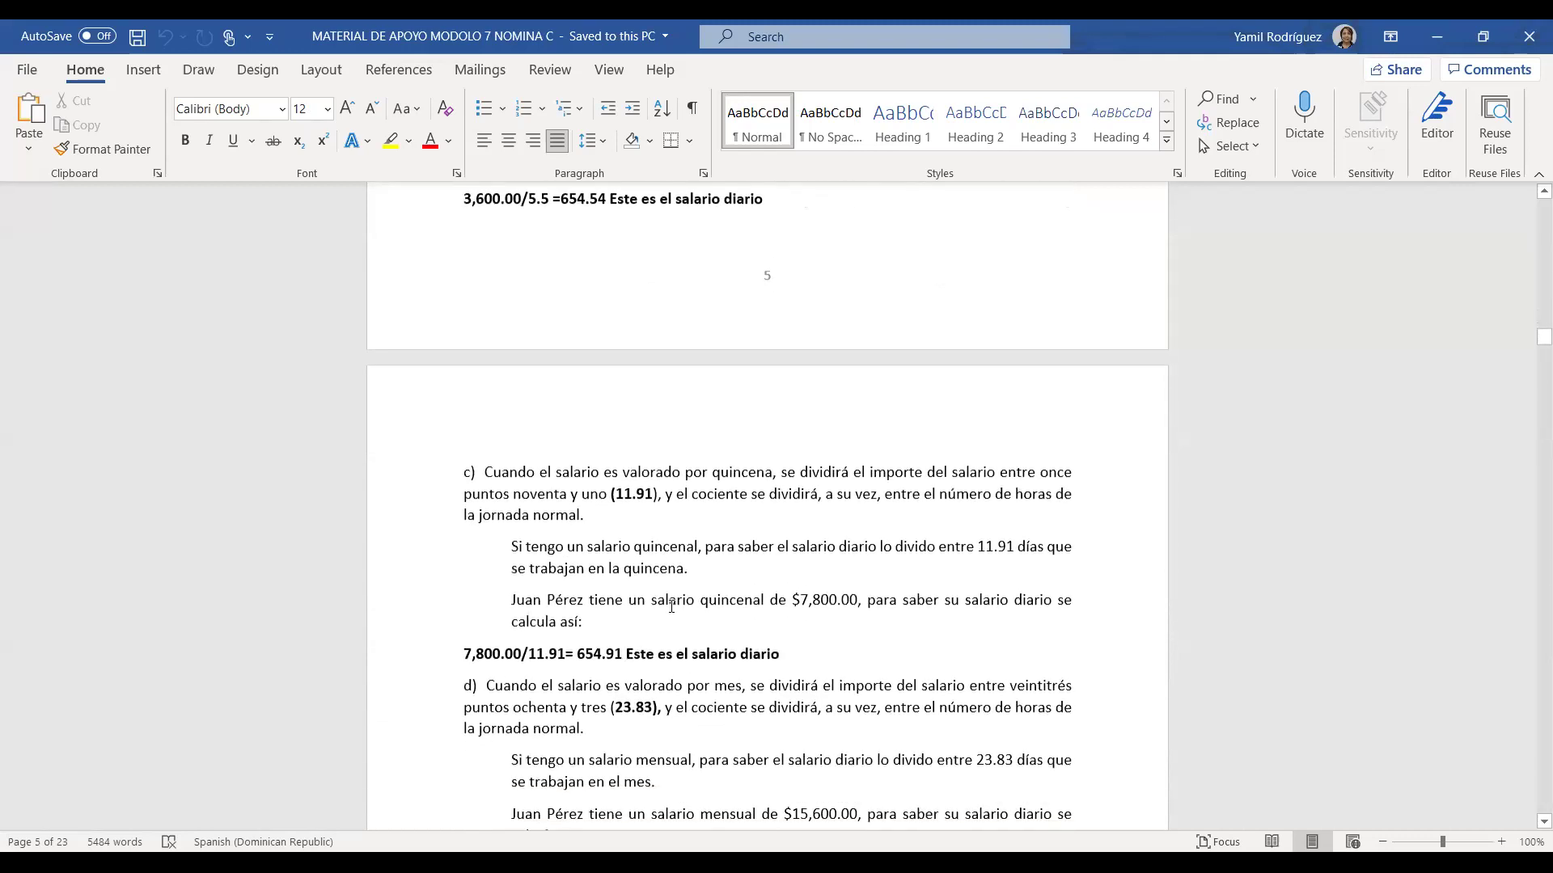
{"action": "scroll", "coordinate": [749, 630], "scroll_direction": "down", "scroll_amount": 10}
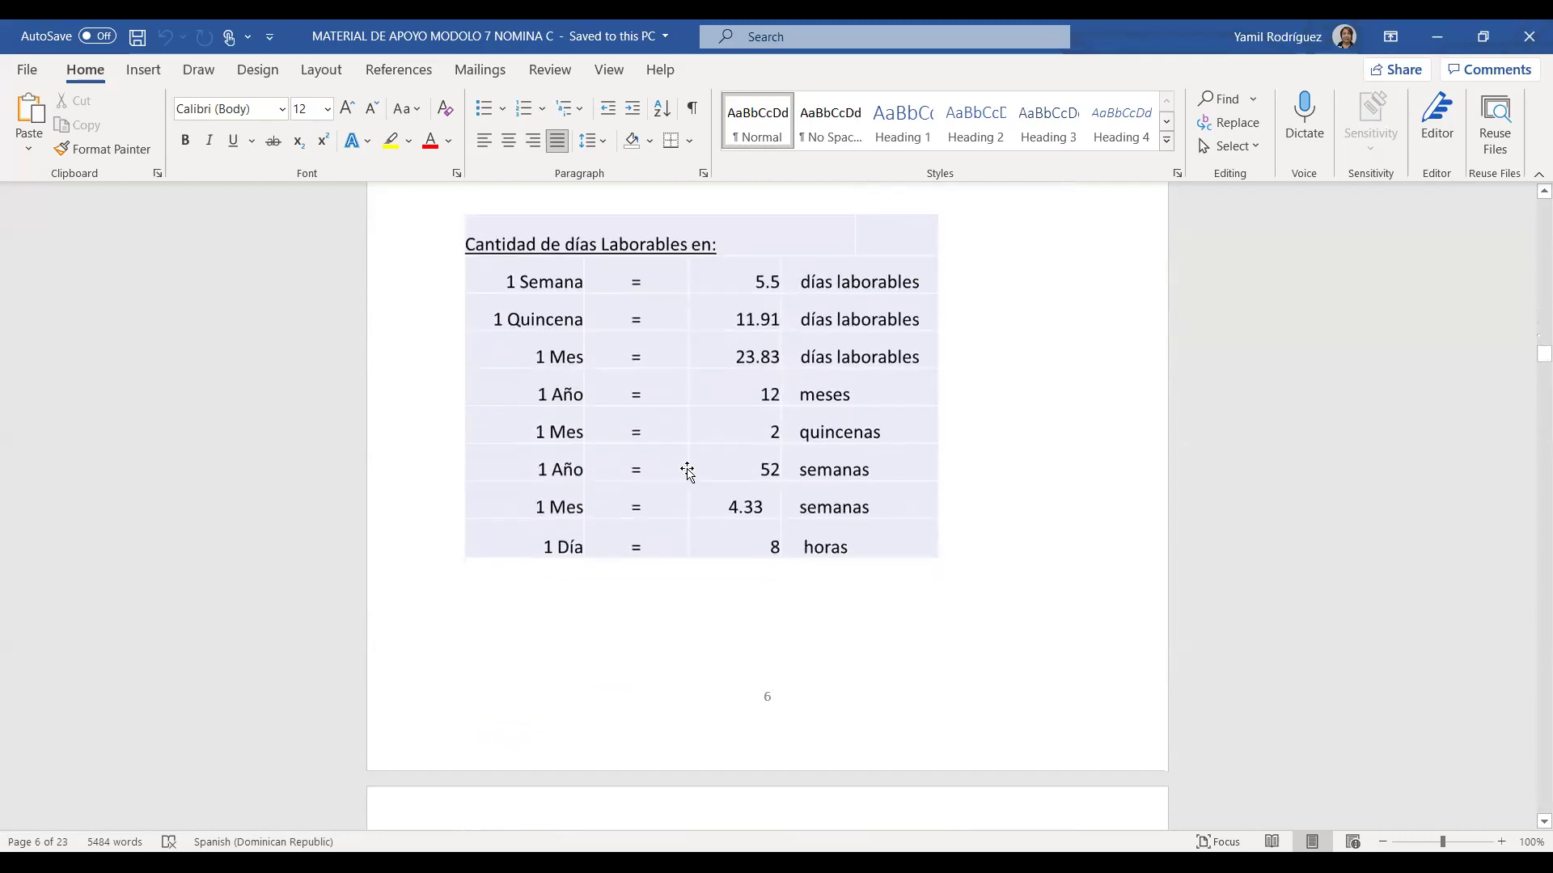
{"action": "left_click", "coordinate": [689, 471]}
Review section 1.2.2's worked calculations for overtime, night, and holiday or weekly-rest hourly pay.
{"action": "scroll", "coordinate": [884, 554], "scroll_direction": "down", "scroll_amount": 7}
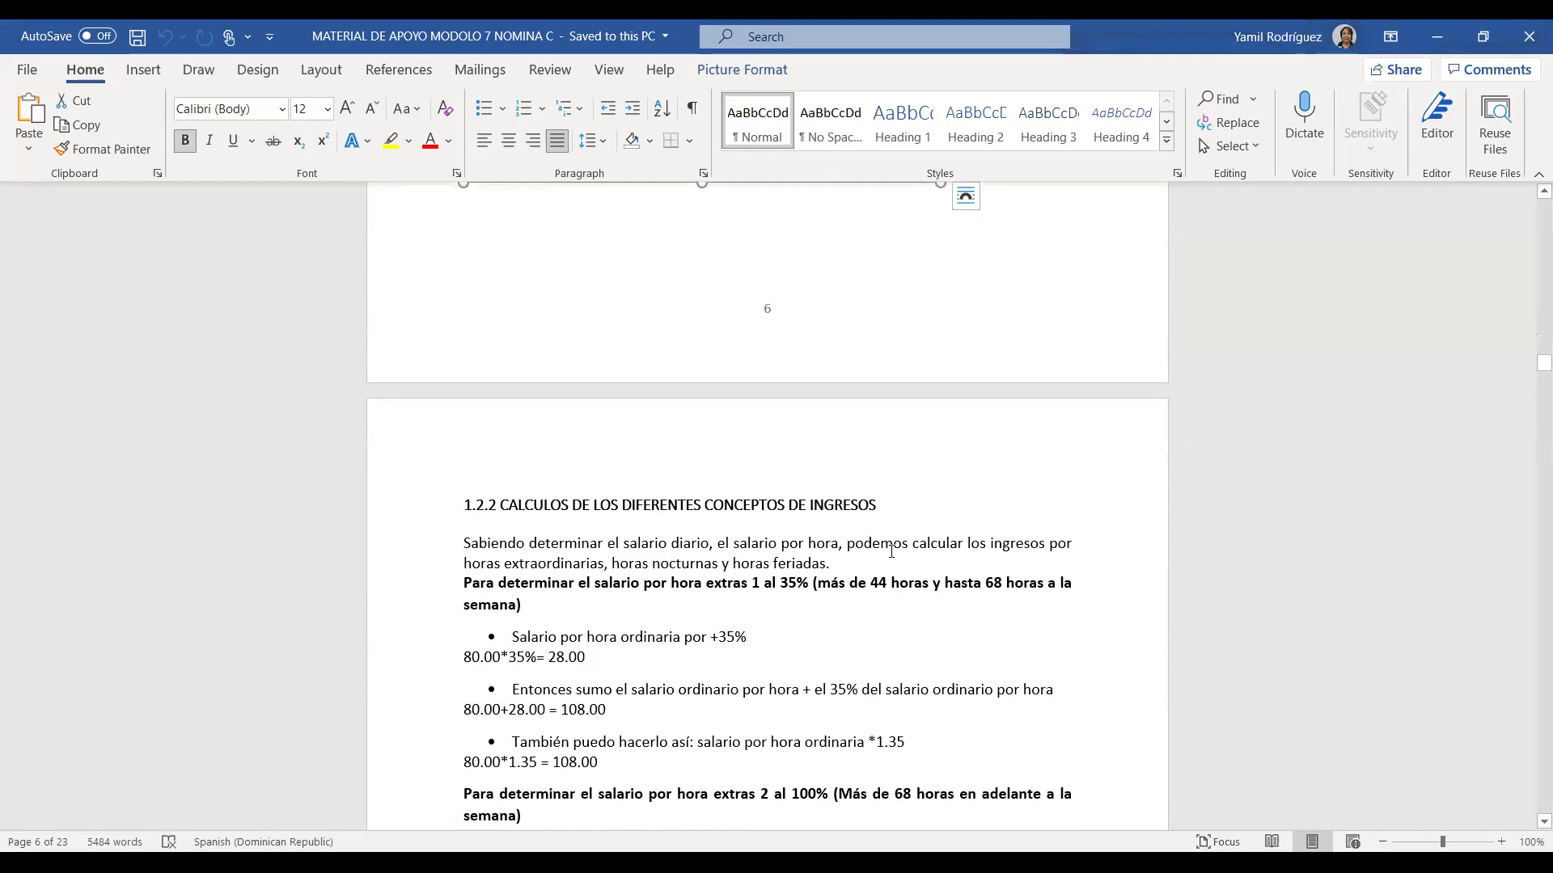
{"action": "scroll", "coordinate": [774, 483], "scroll_direction": "down", "scroll_amount": 3}
{"action": "scroll", "coordinate": [792, 487], "scroll_direction": "down", "scroll_amount": 2}
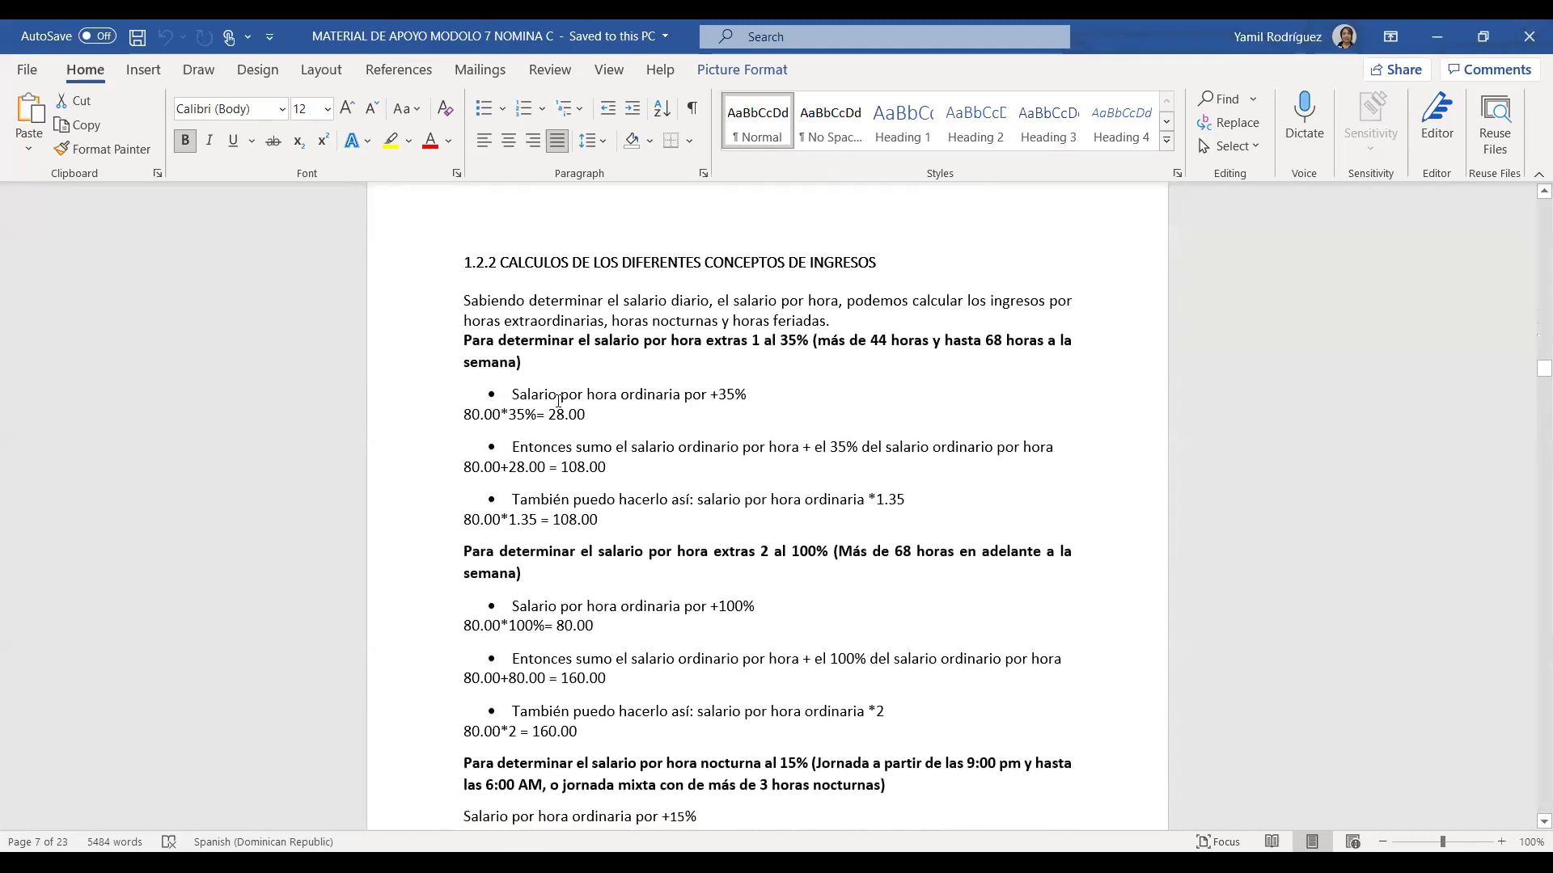
{"action": "left_click", "coordinate": [643, 381]}
{"action": "scroll", "coordinate": [697, 455], "scroll_direction": "down", "scroll_amount": 6}
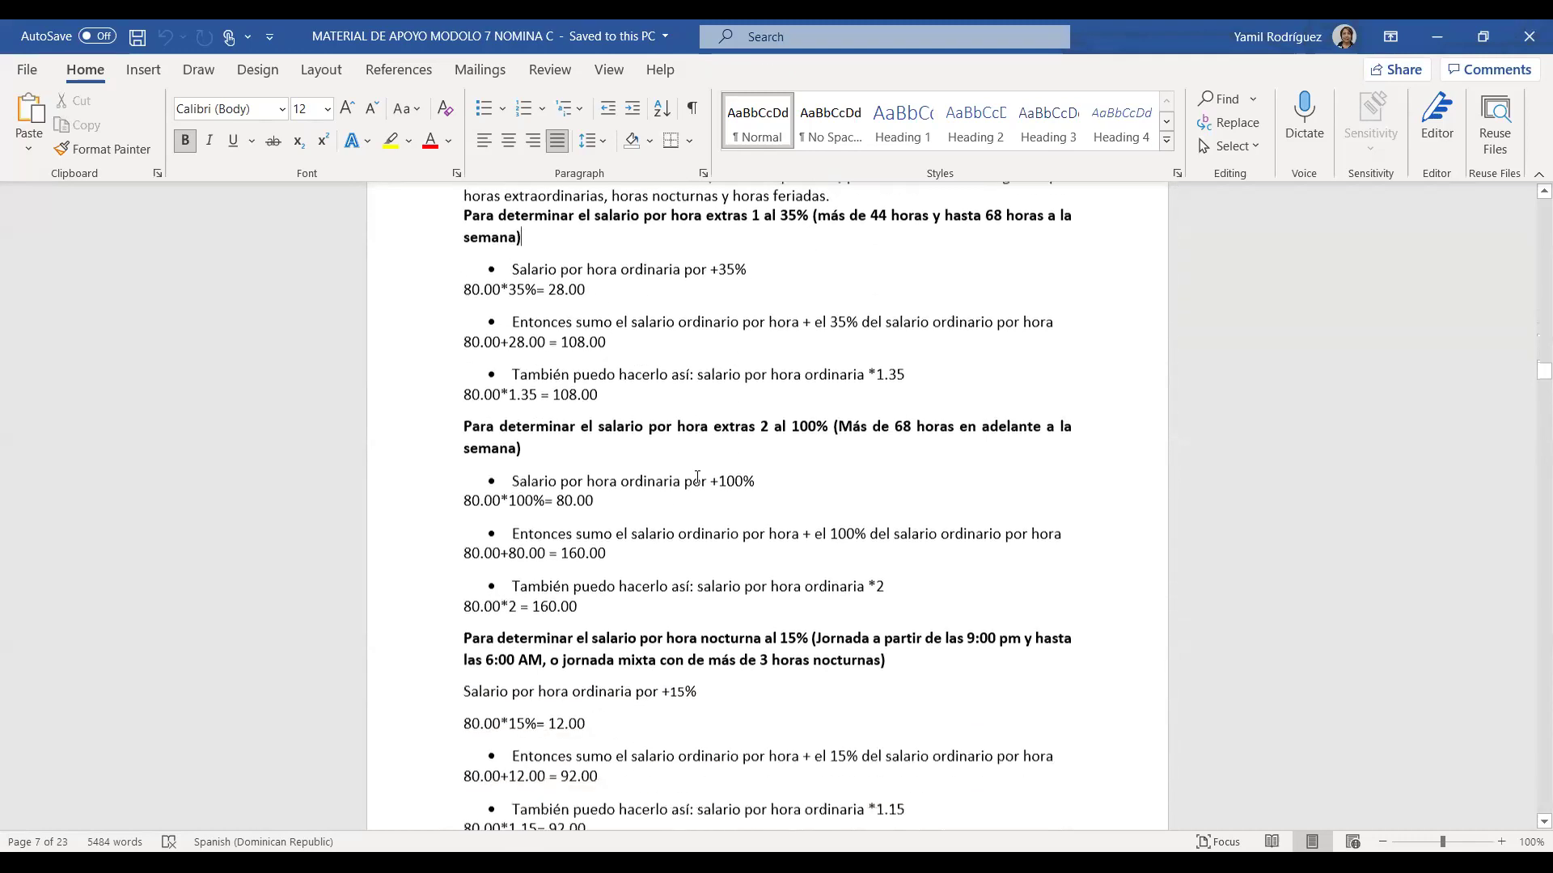
{"action": "scroll", "coordinate": [721, 516], "scroll_direction": "down", "scroll_amount": 2}
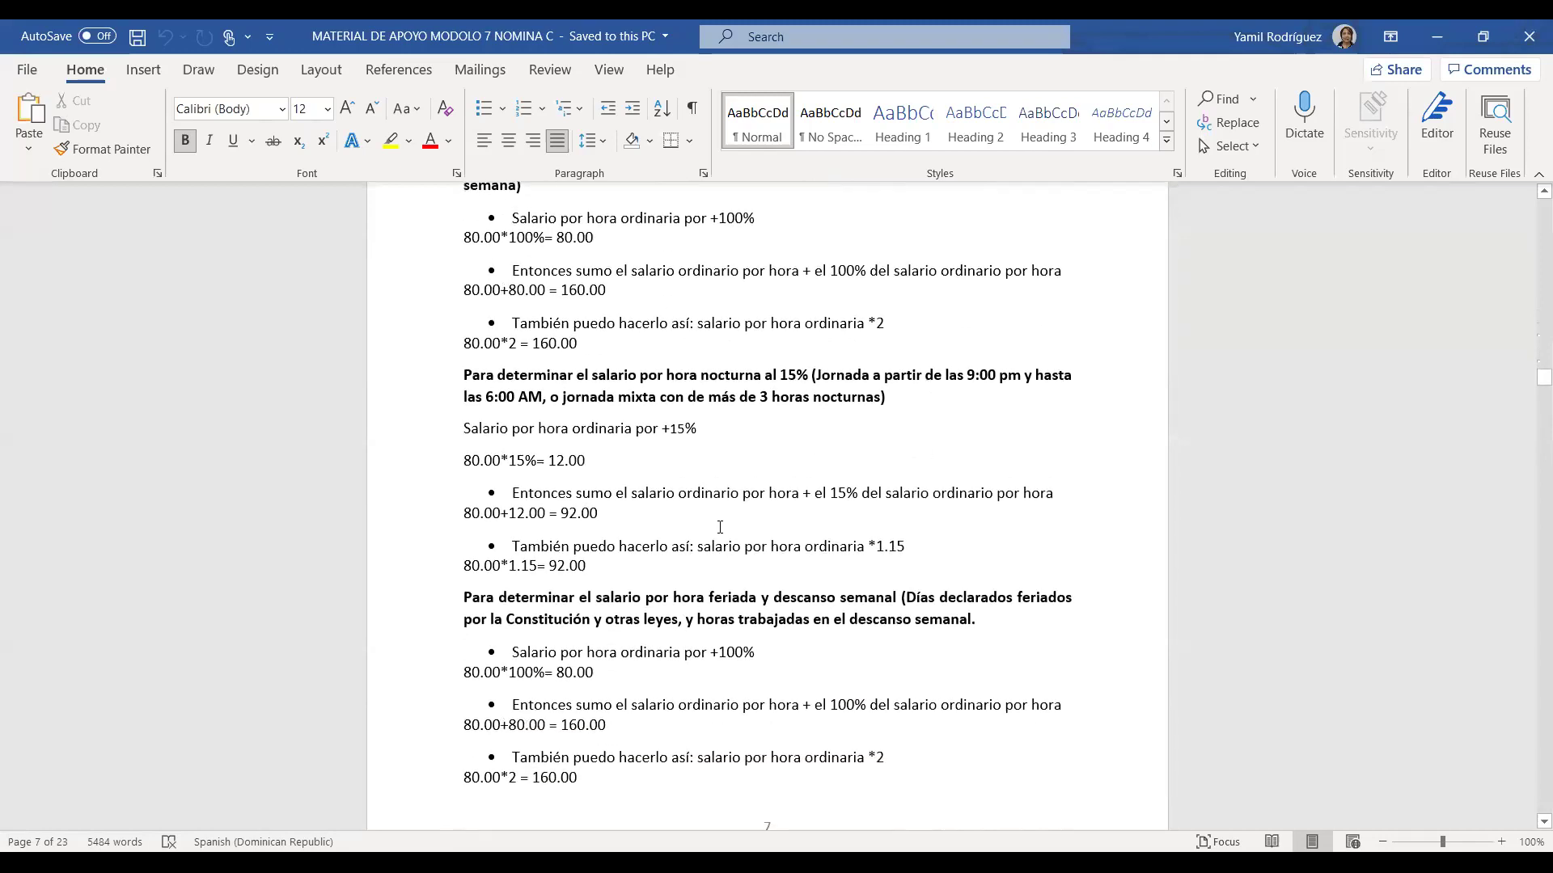
{"action": "scroll", "coordinate": [570, 516], "scroll_direction": "down", "scroll_amount": 2}
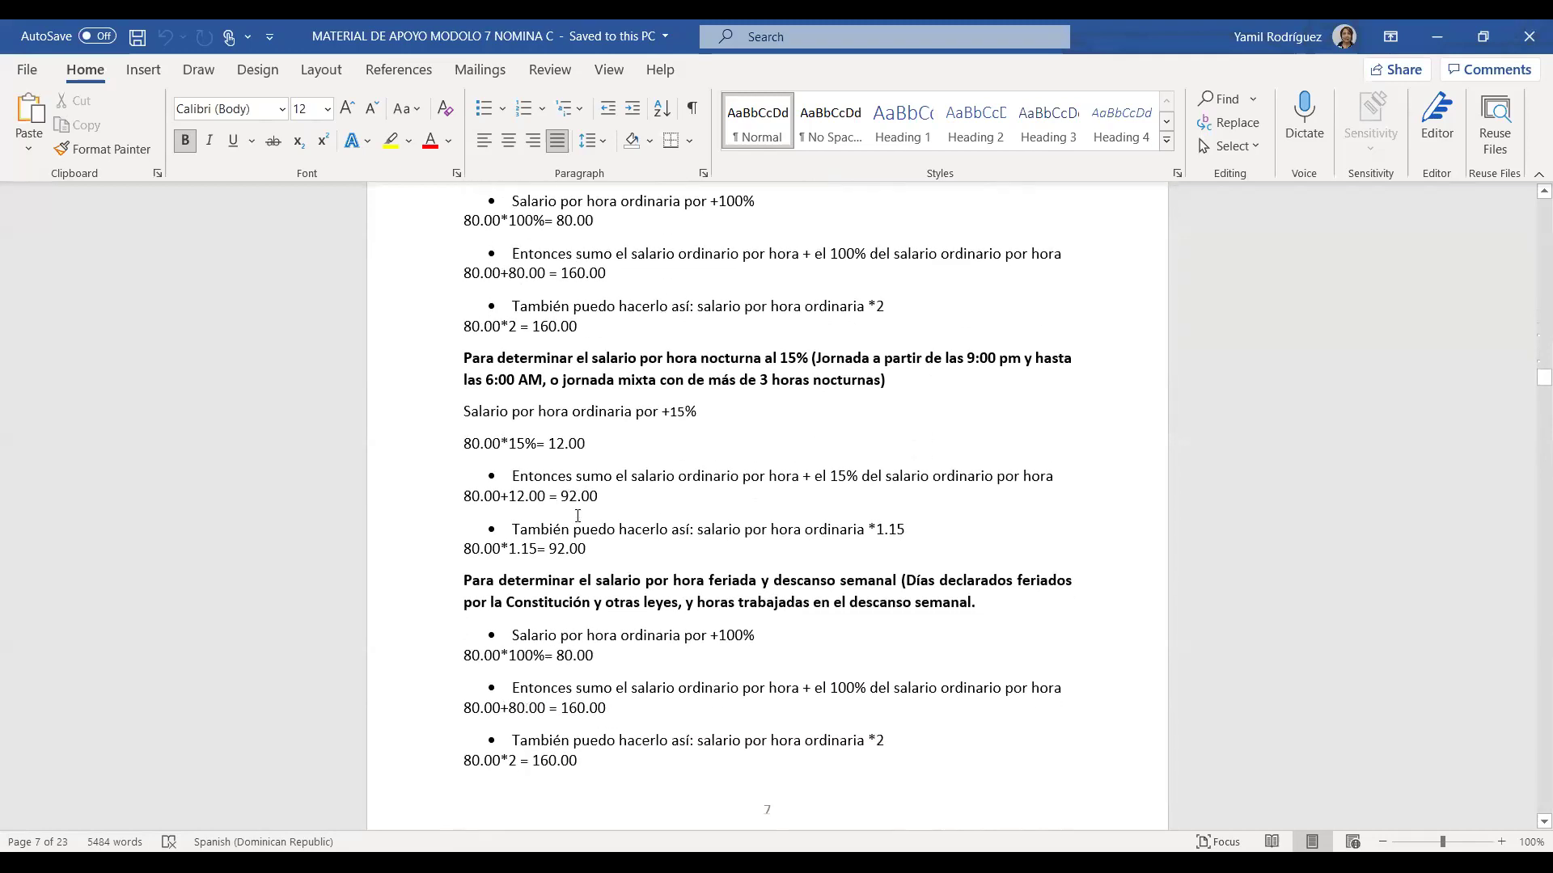